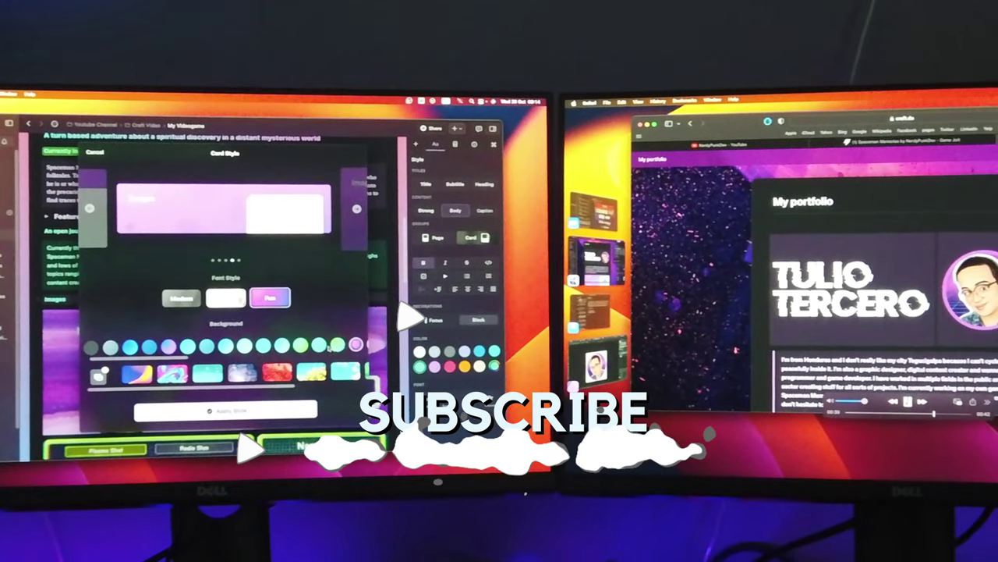
click(347, 348)
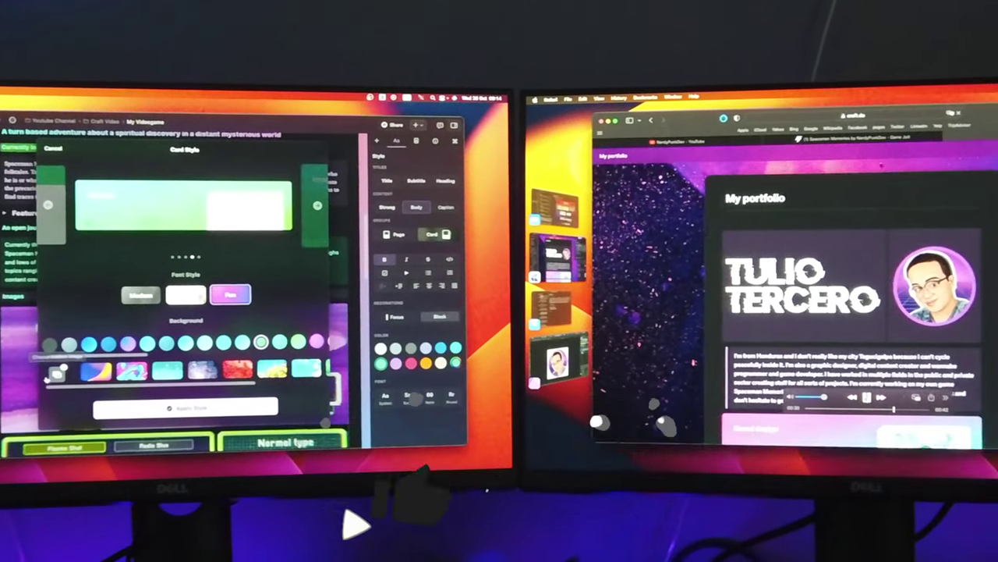
click(55, 373)
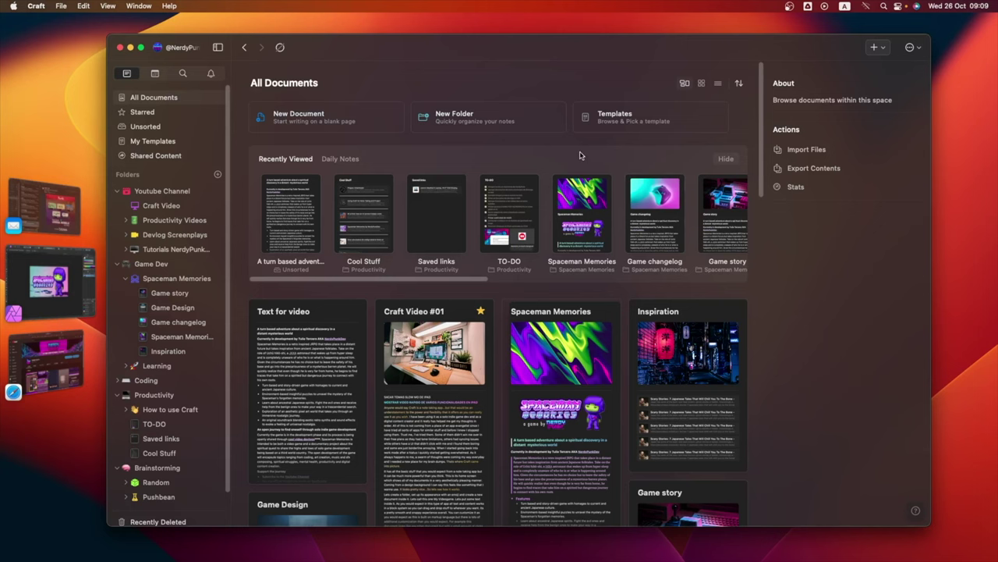
scroll(509, 429, down, 5)
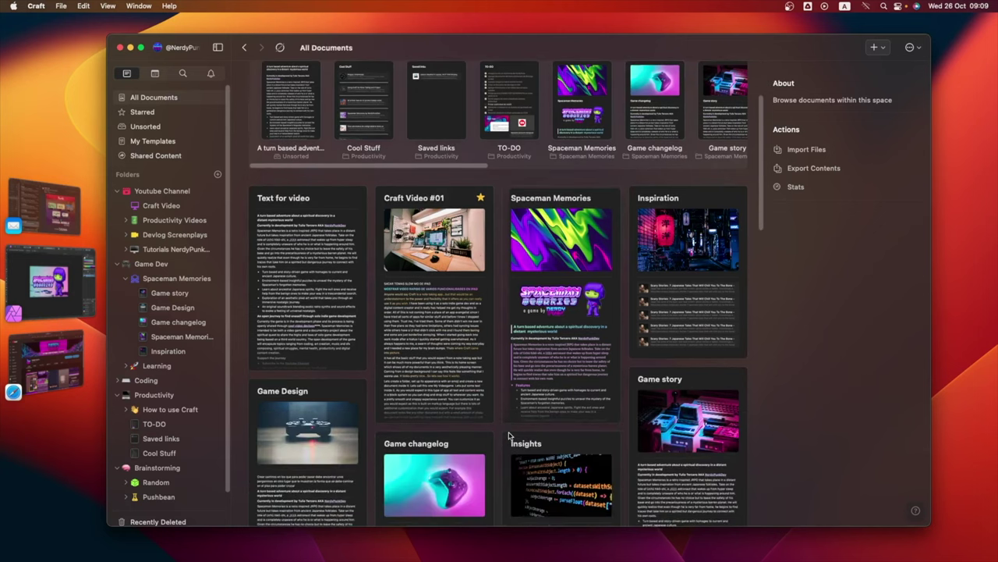
scroll(508, 435, down, 8)
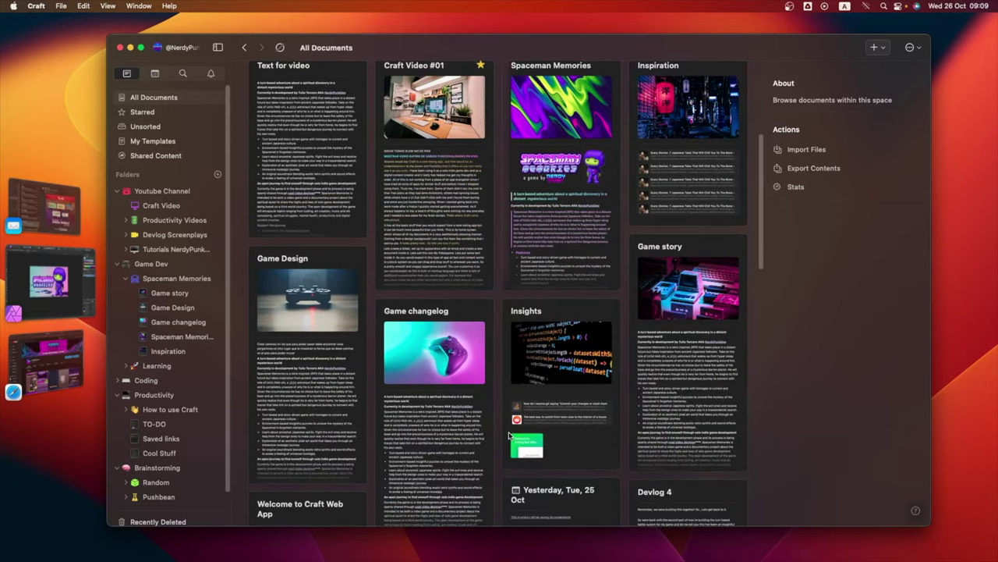
scroll(509, 435, down, 10)
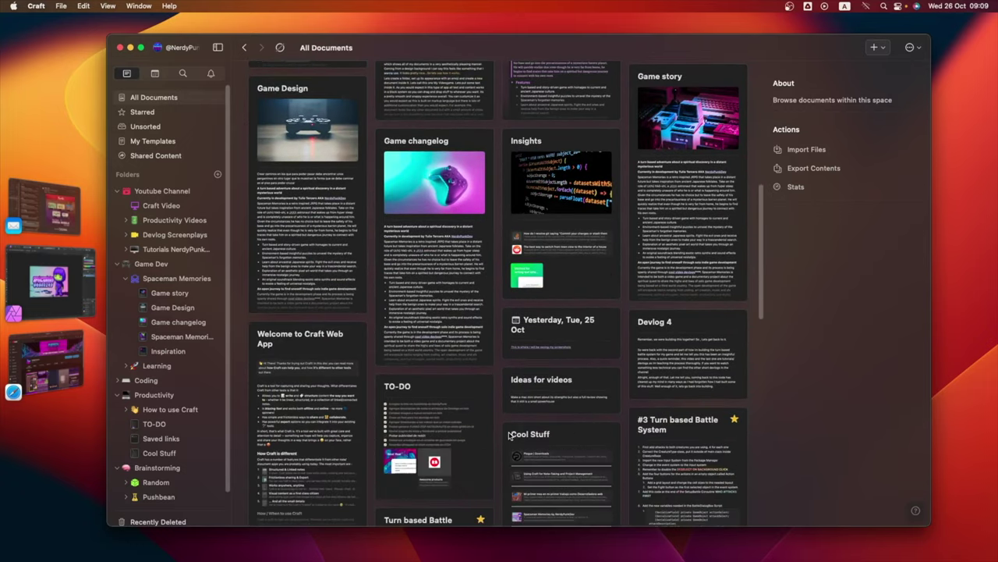
scroll(509, 435, down, 1)
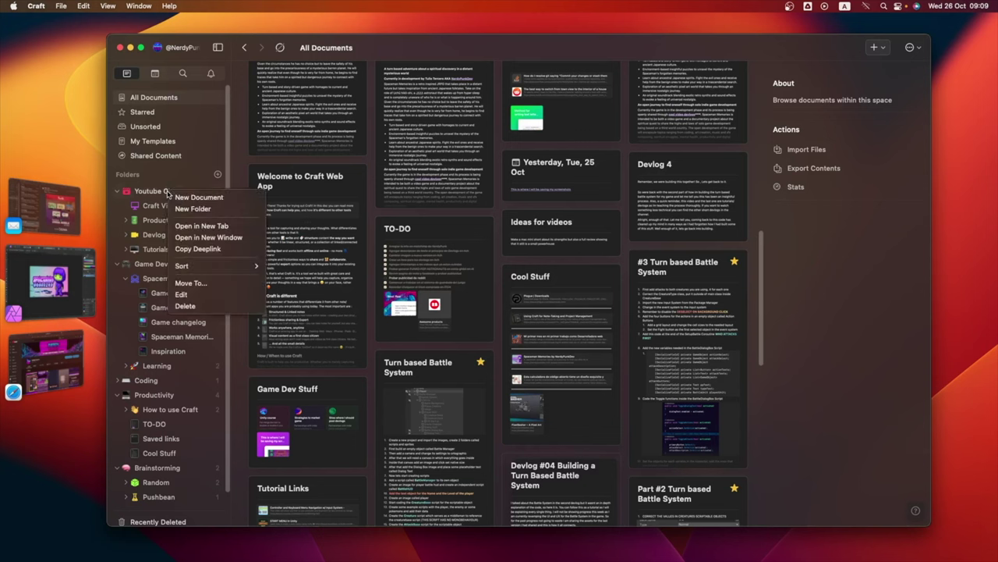
Create a folder named Craft Video inside Youtube Channel, with the desktop monitor icon and the purple color.
click(206, 209)
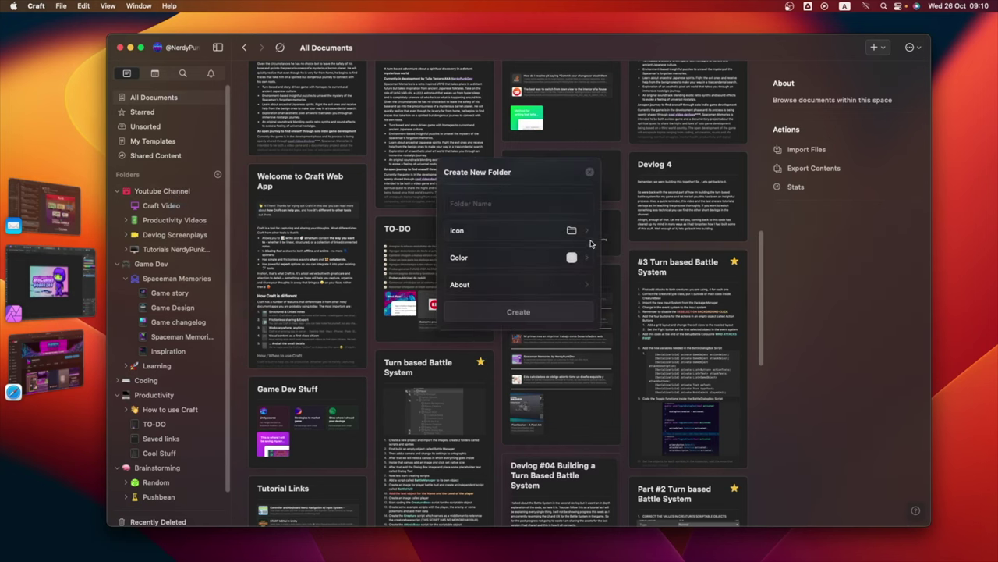
click(586, 236)
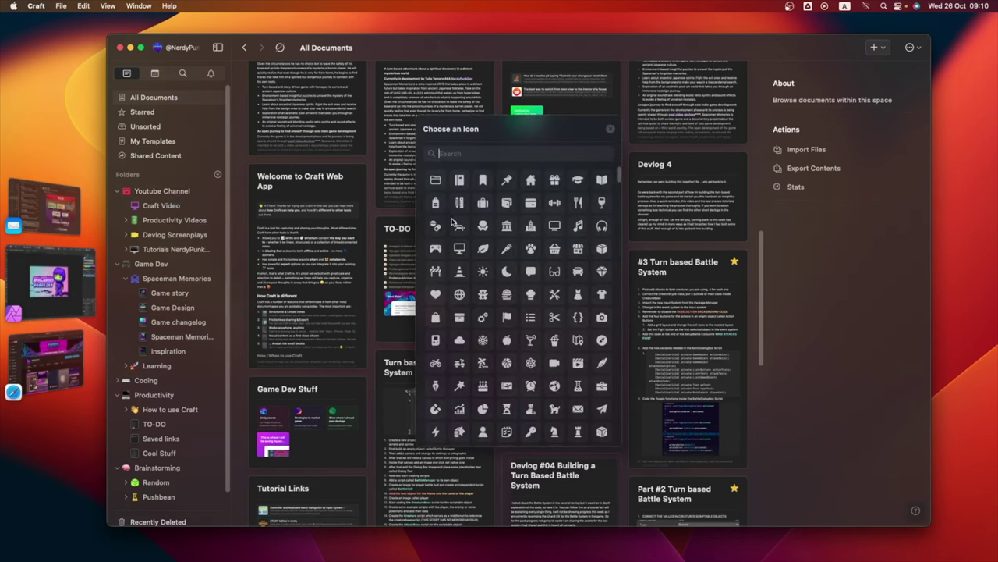
click(461, 247)
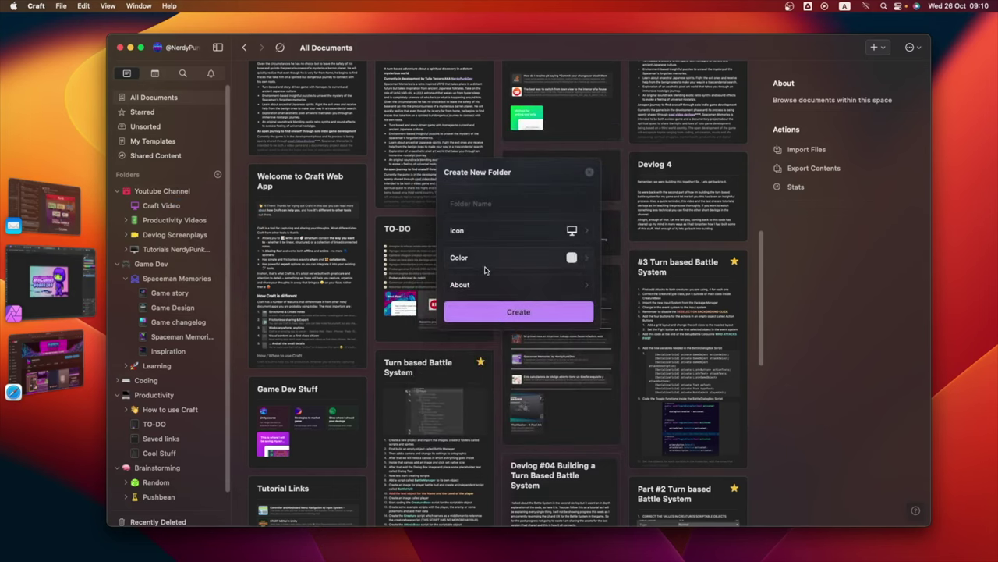
click(588, 259)
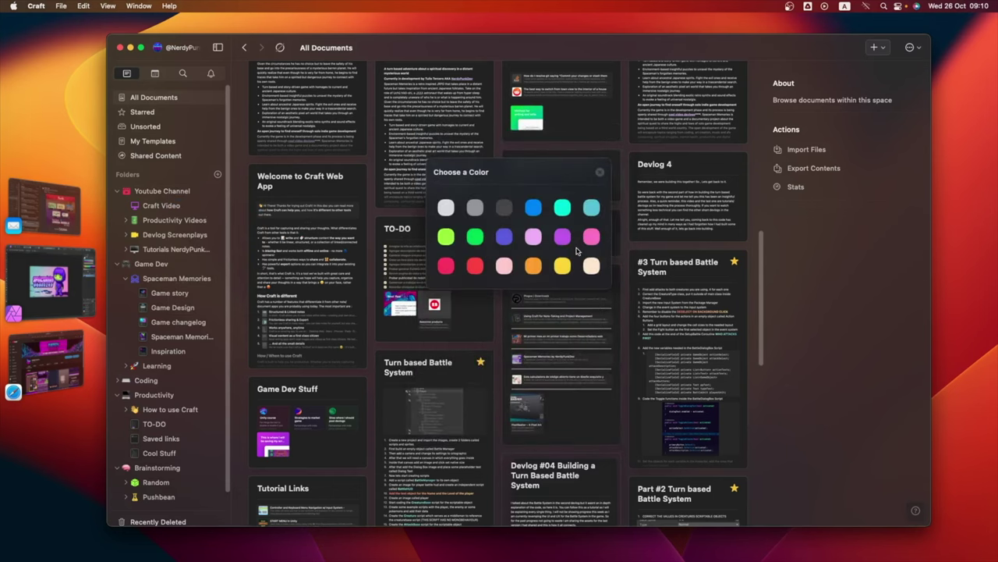
click(562, 238)
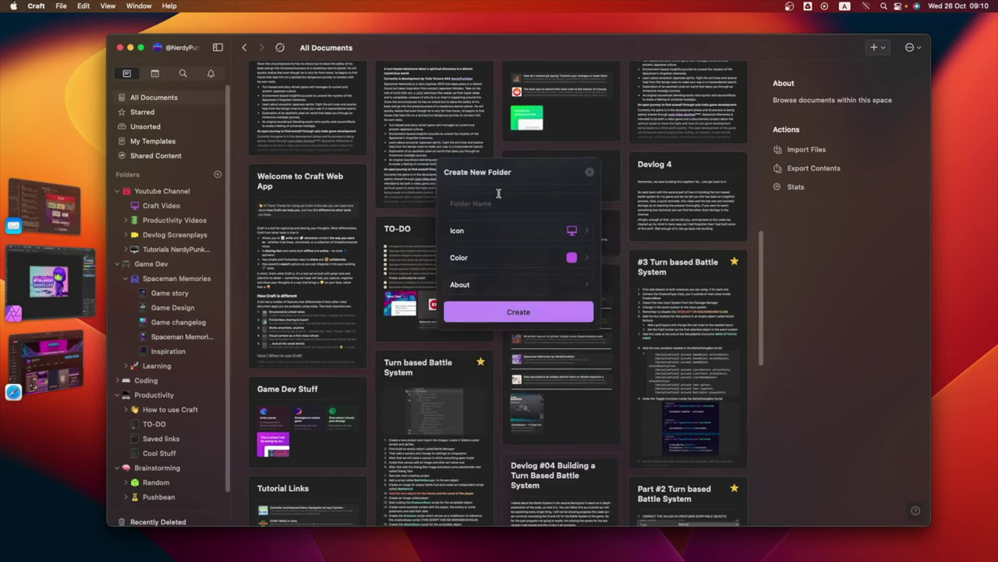
text(Video)
key(Return)
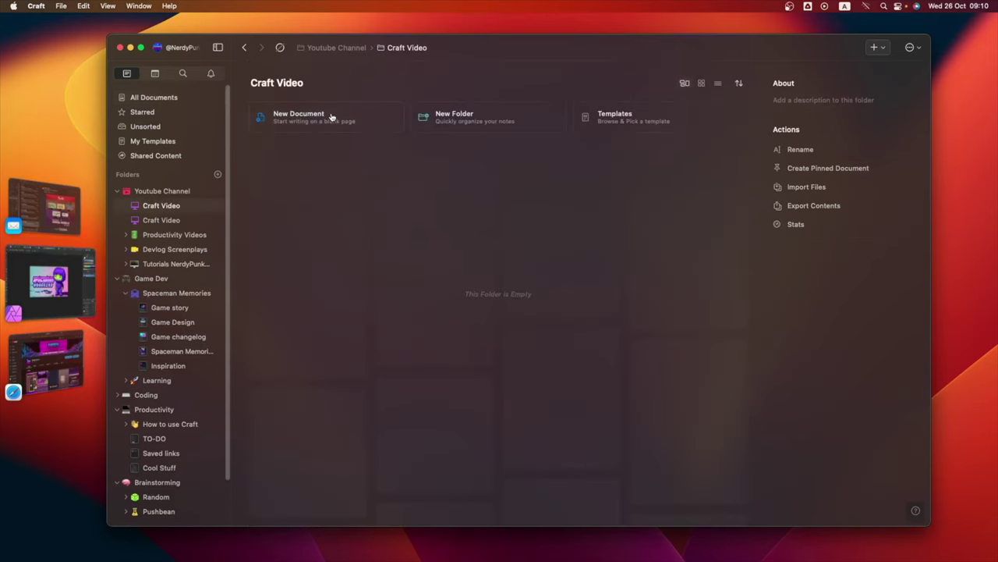
Create a document titled "My Videogame" in the new Craft Video folder and paste the copied game description into its body.
click(332, 116)
click(348, 101)
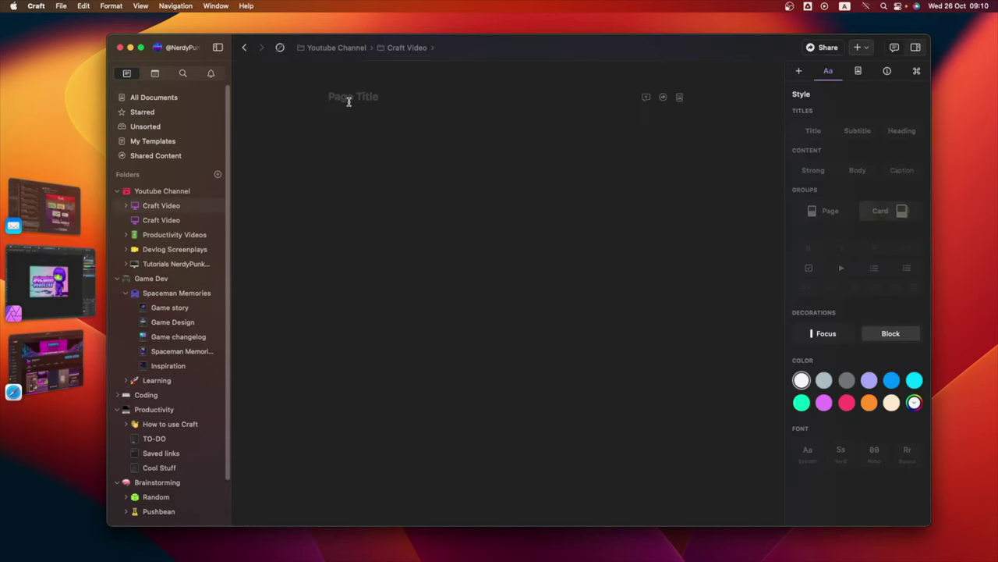
text(My Videogame)
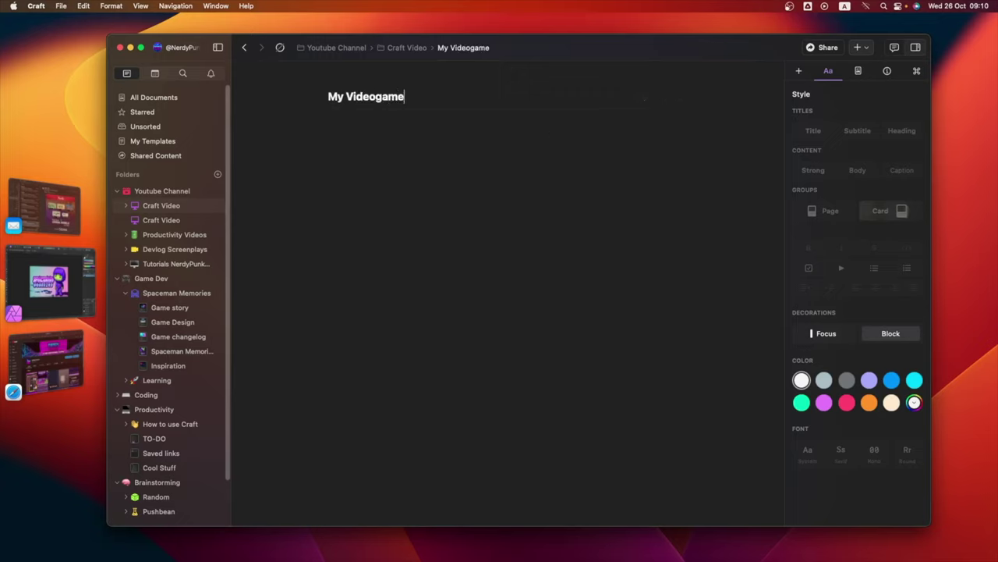
click(345, 129)
key(super+v)
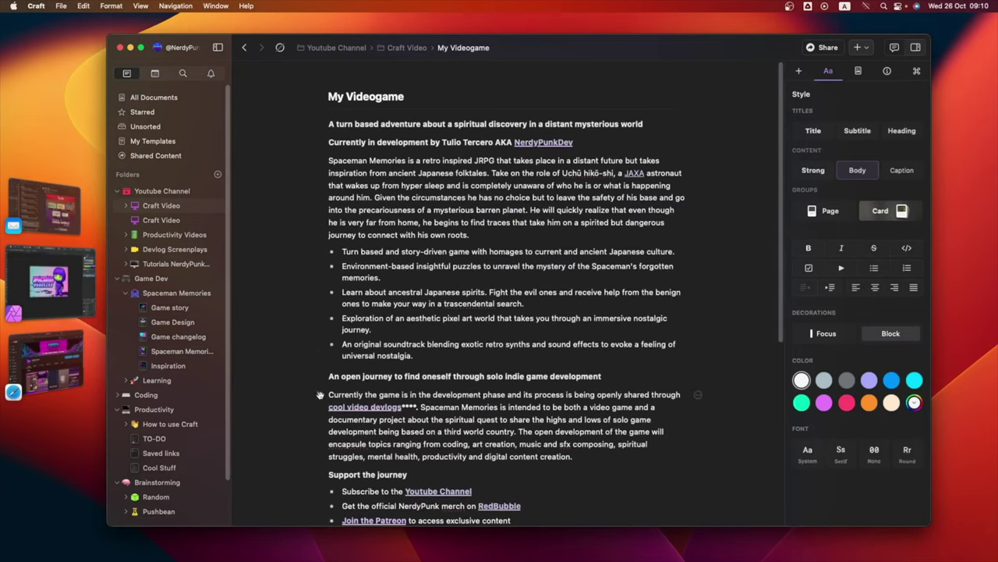
Reorder the text blocks, moving the development-phase paragraph up, the Spaceman Memories paragraph down and the "Support the journey" heading up.
drag(320, 383, 321, 138)
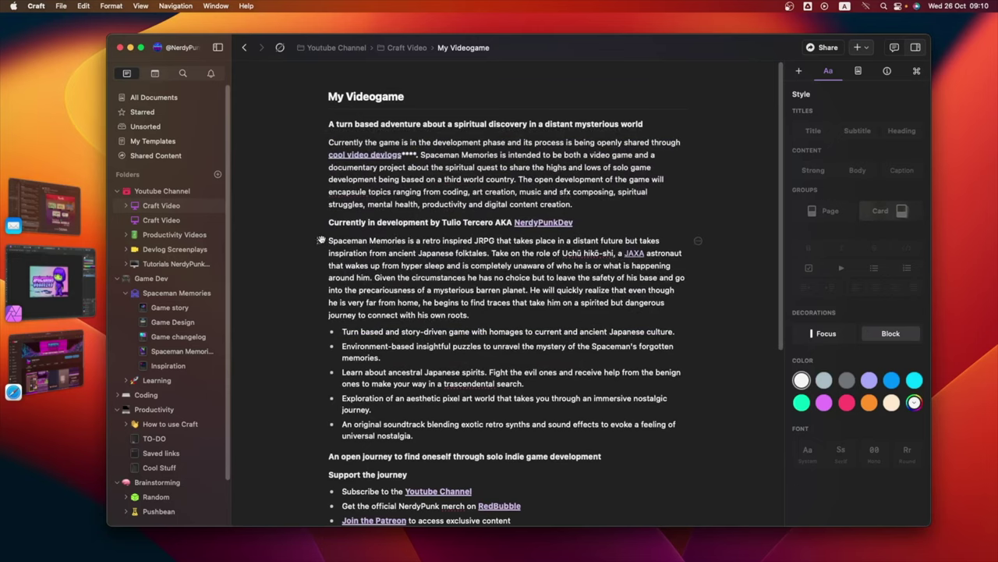
drag(321, 240, 321, 467)
scroll(313, 422, down, 3)
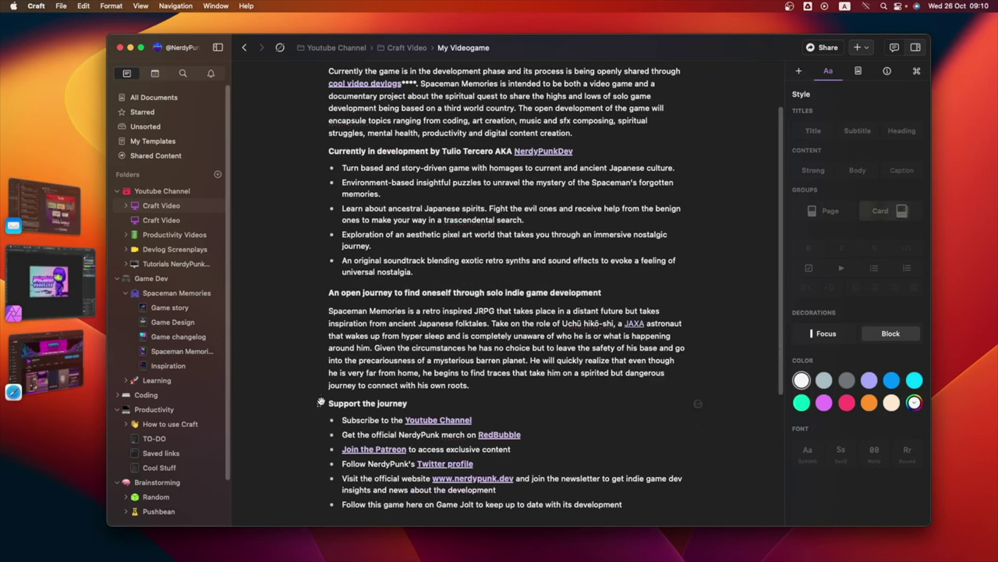
drag(320, 403, 323, 144)
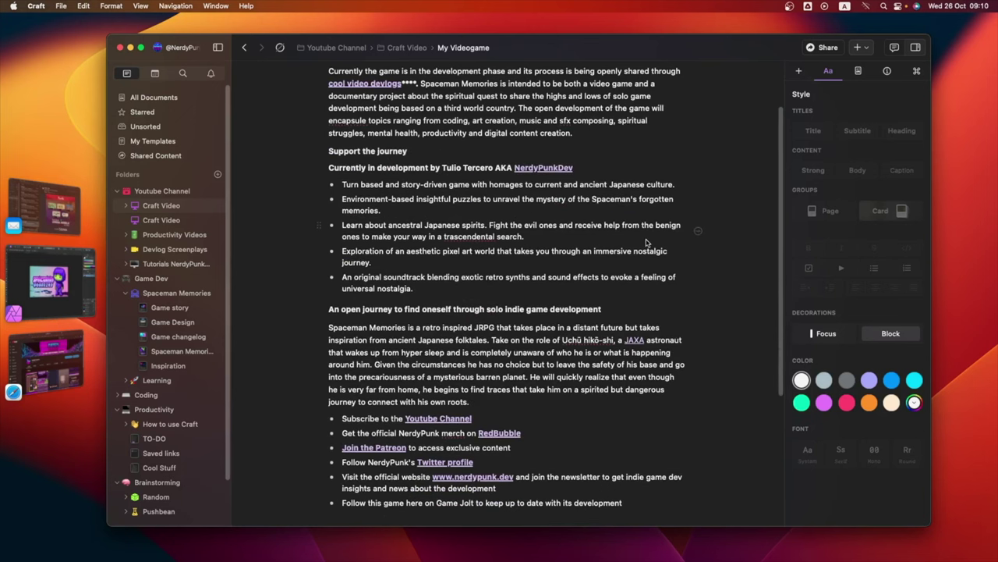
Undo the three block moves.
key(super+z)
key(super+z)
key(super+z)
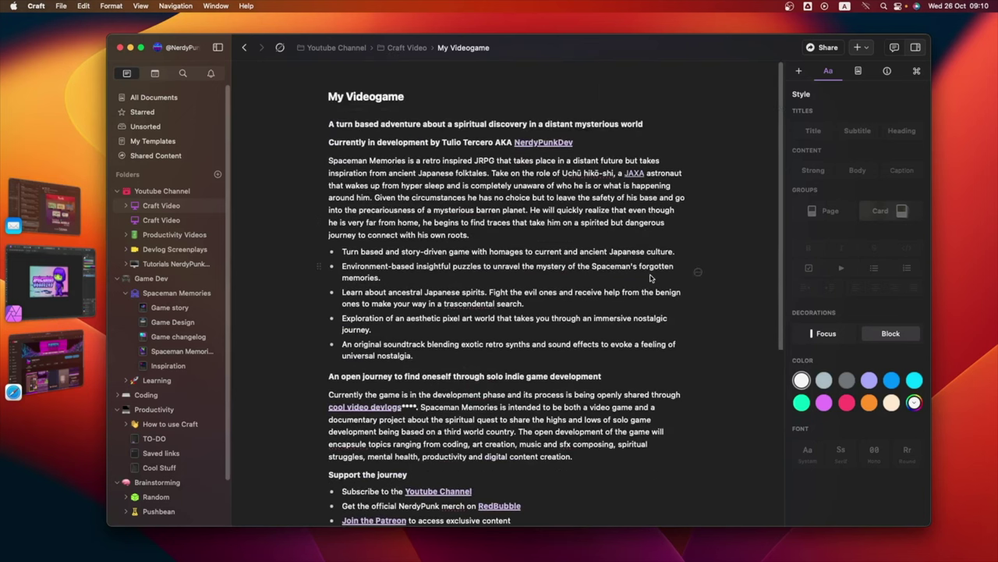
Style the paragraph beginning "Spaceman Memories is a retro inspired JRPG" with purple color, Serif font and the Block decoration.
click(468, 197)
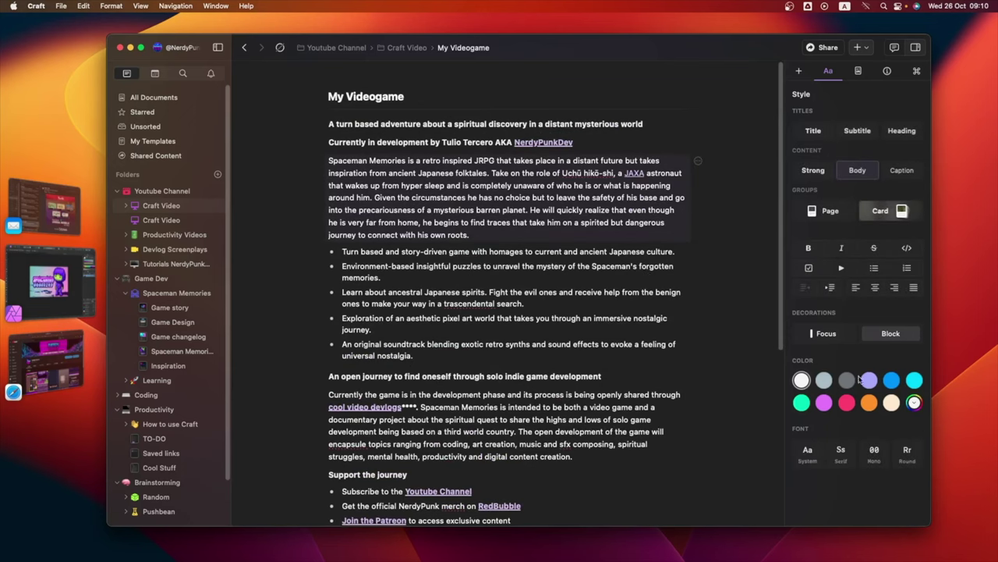
click(825, 403)
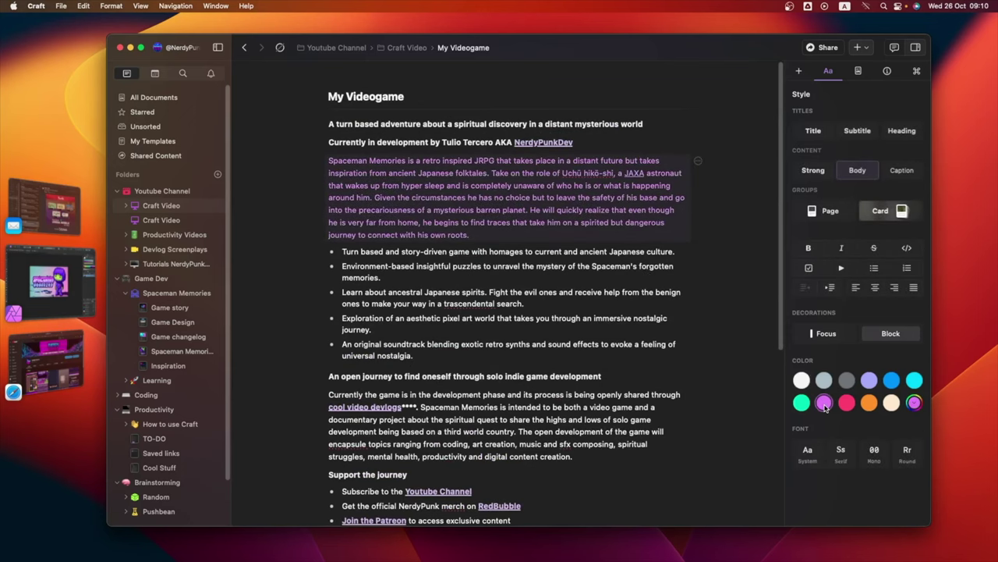
click(842, 450)
click(890, 335)
Style the paragraph beginning "Currently the game is in the development phase" with green color, the Block decoration and Round font.
click(599, 433)
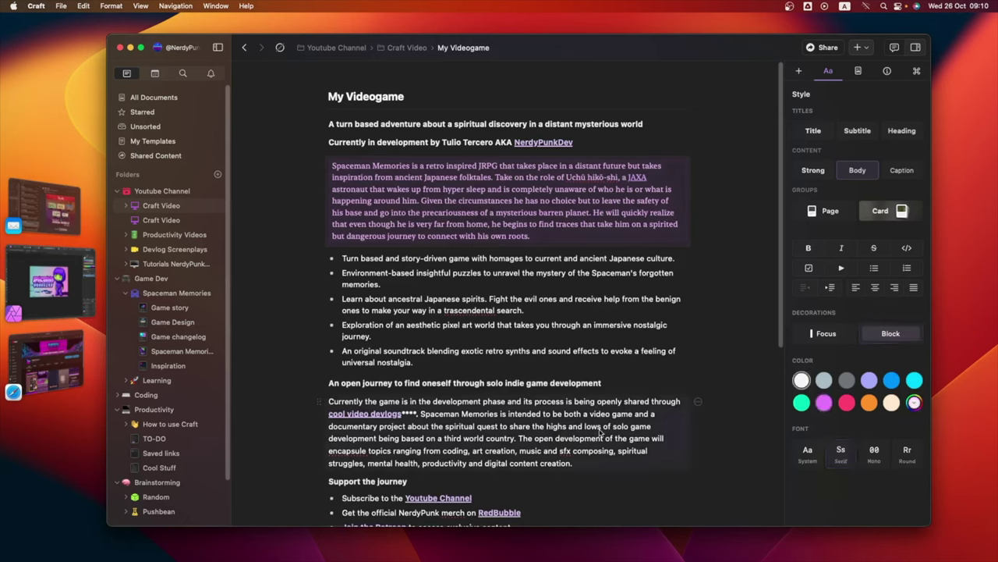
click(802, 404)
click(890, 336)
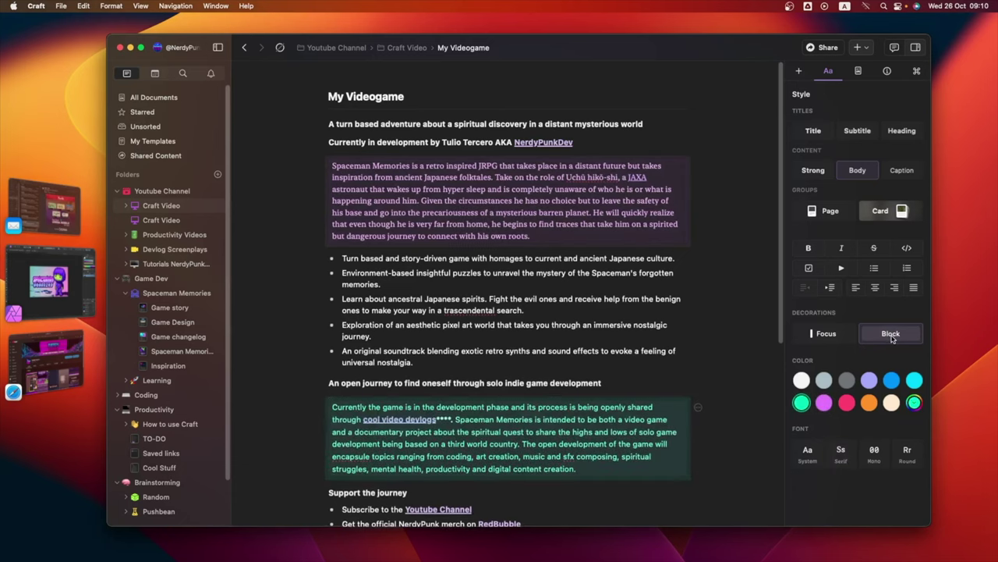
click(909, 451)
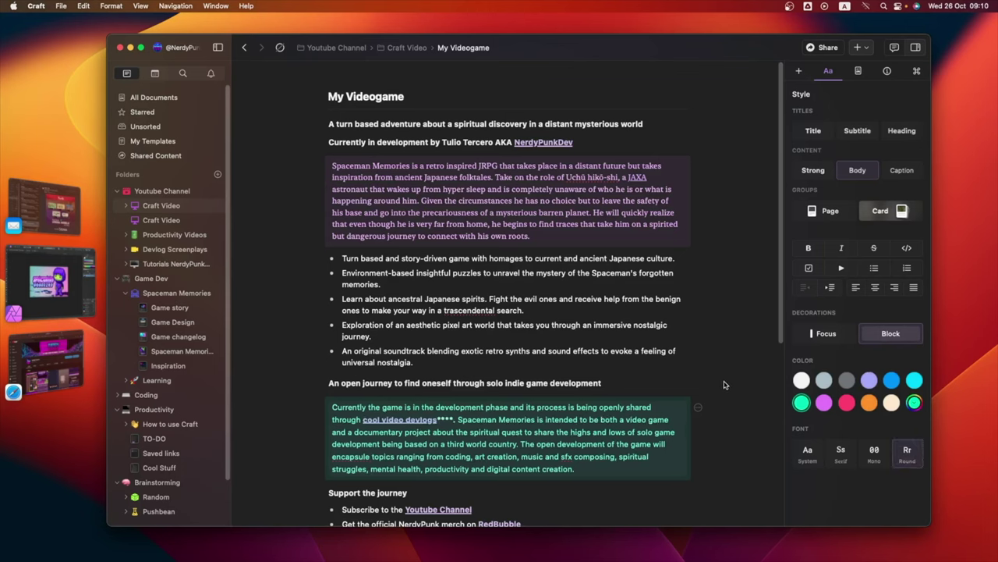
key(Escape)
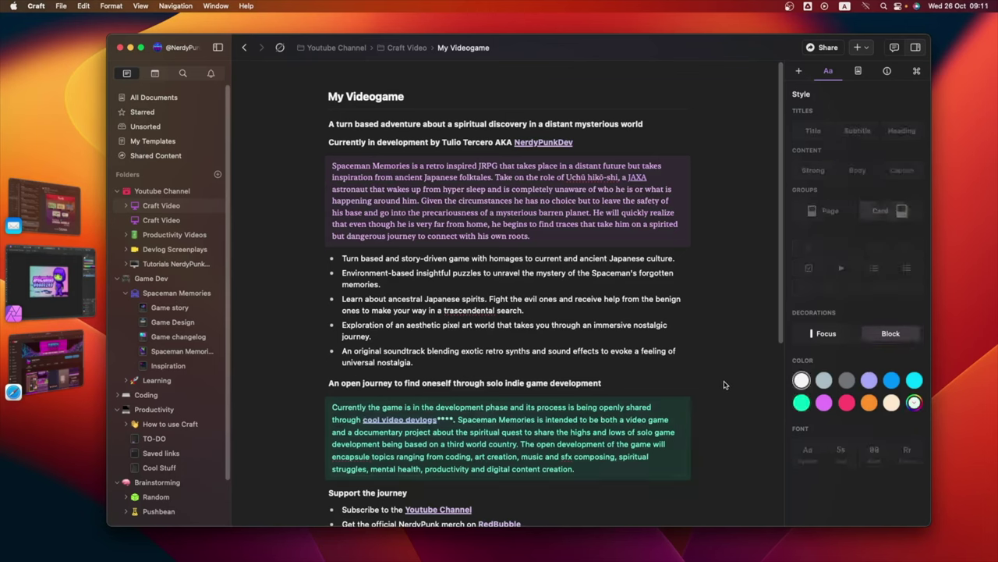
Apply the blue-to-pink gradient highlight to the page title "My Videogame".
triple_click(380, 96)
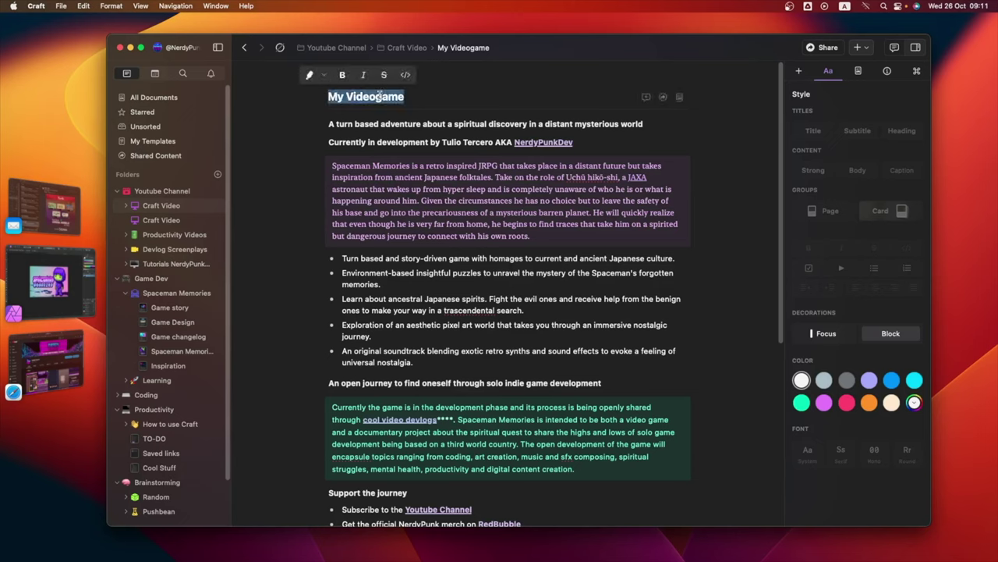
click(326, 77)
click(443, 75)
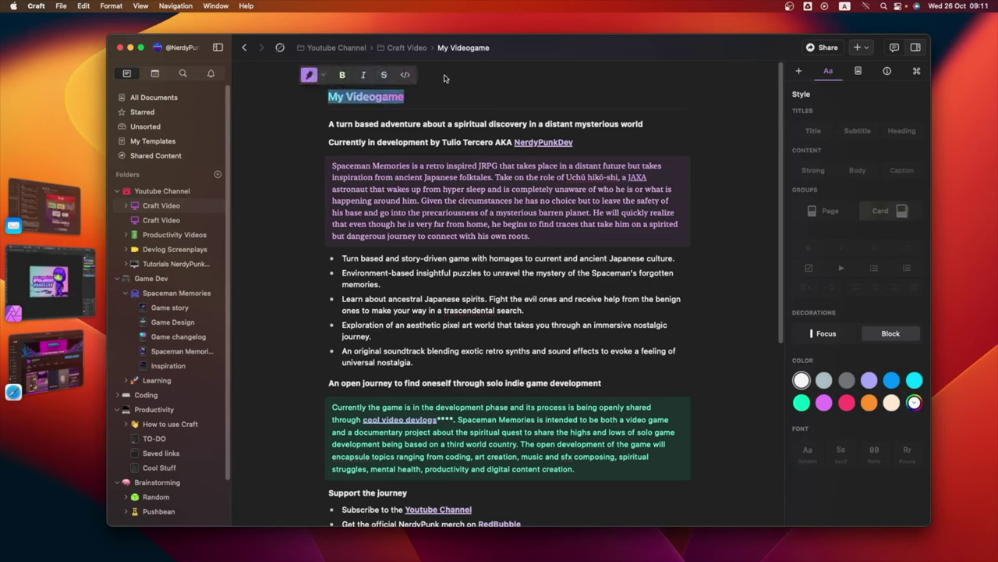
Turn the "A turn based adventure" line into a Subtitle and give it the blue-to-pink gradient highlight.
click(535, 125)
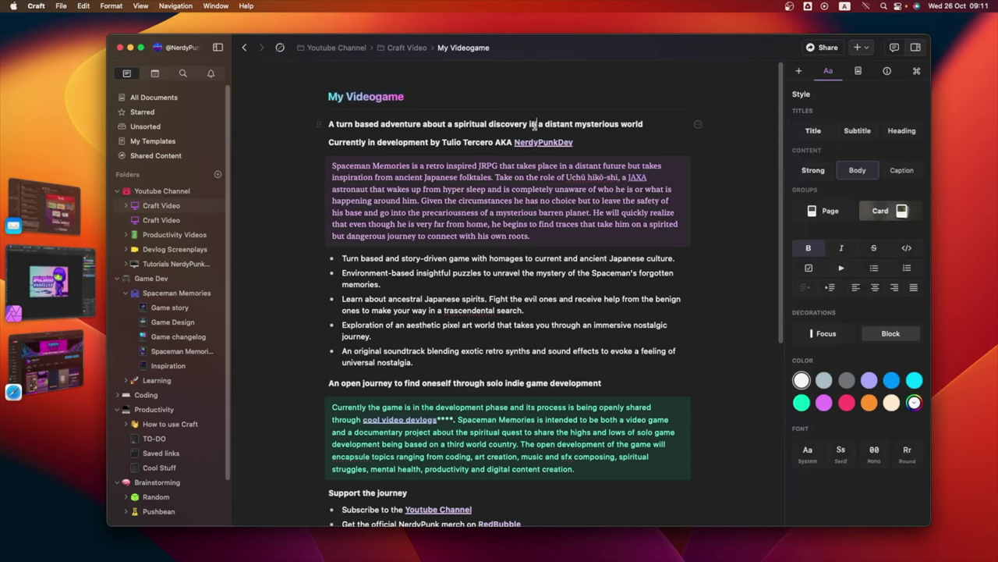
click(858, 131)
triple_click(377, 124)
click(404, 103)
Color the "Currently in development" line green and apply a green background highlight to it.
triple_click(474, 160)
click(803, 403)
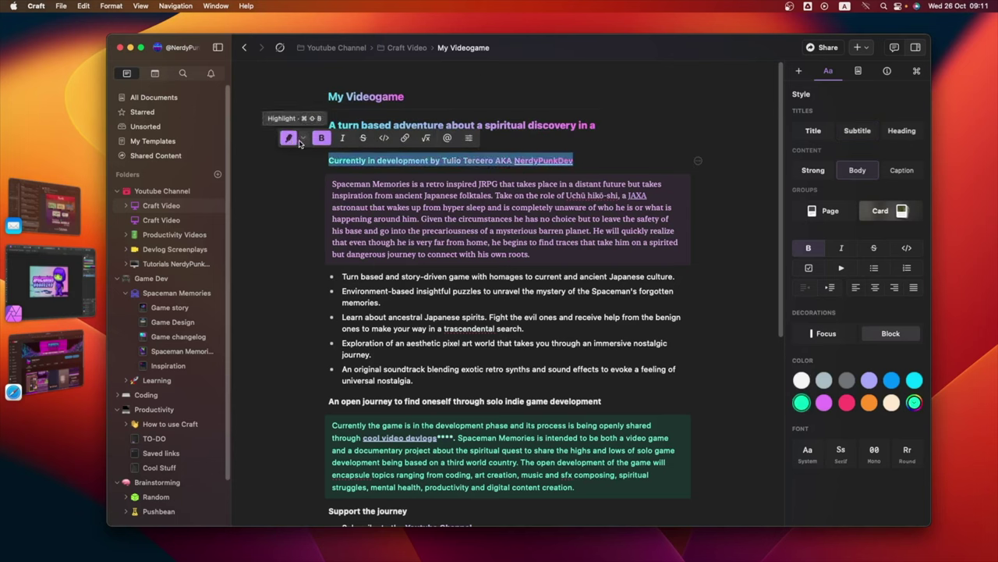
click(289, 138)
click(312, 139)
Color the headings "An open journey to find oneself through solo indie game development" and "Support the journey" green.
triple_click(434, 398)
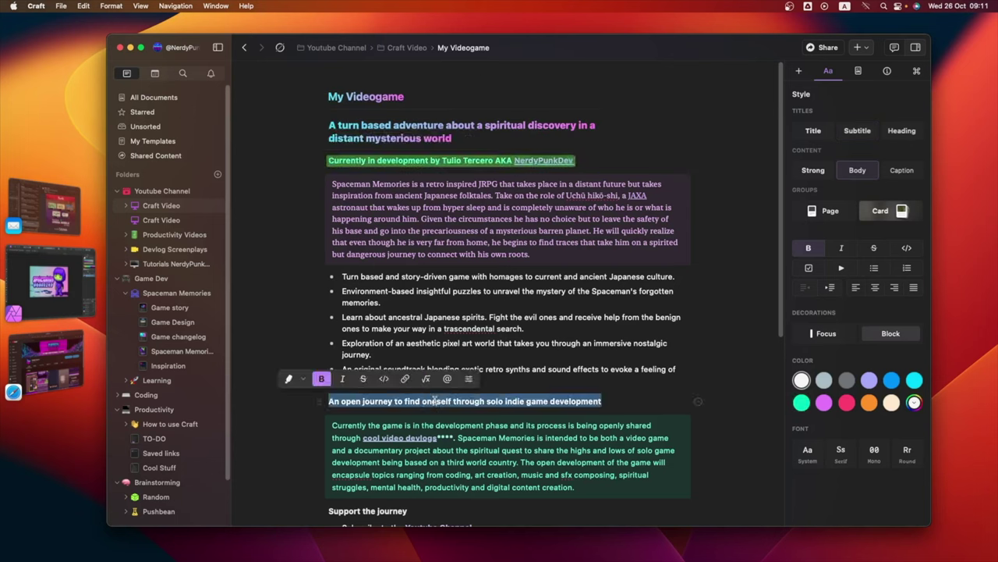
click(802, 402)
scroll(507, 351, down, 2)
triple_click(366, 466)
click(728, 392)
scroll(729, 390, up, 1)
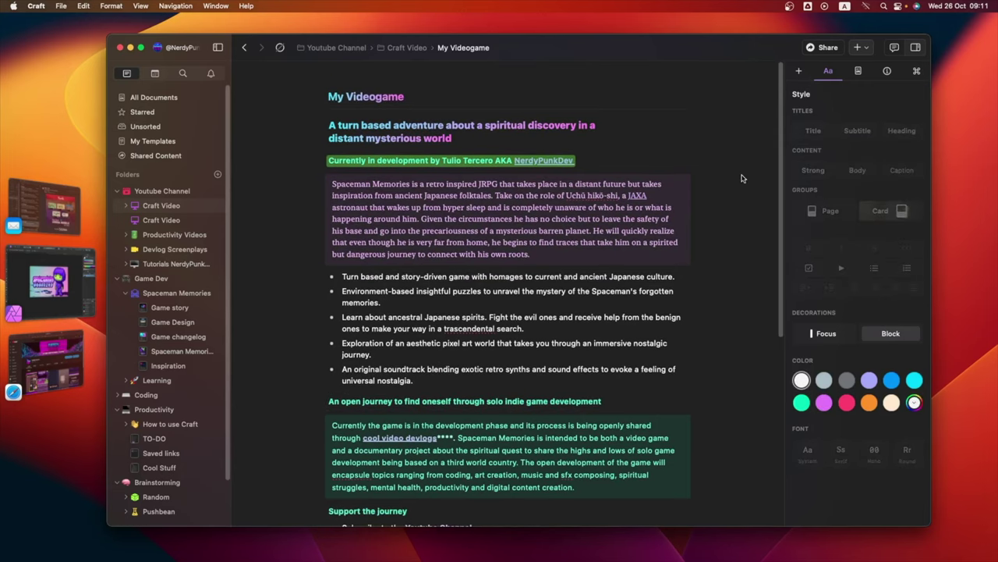
Enable a cover image in the page style and choose Unsplash as its source.
click(858, 71)
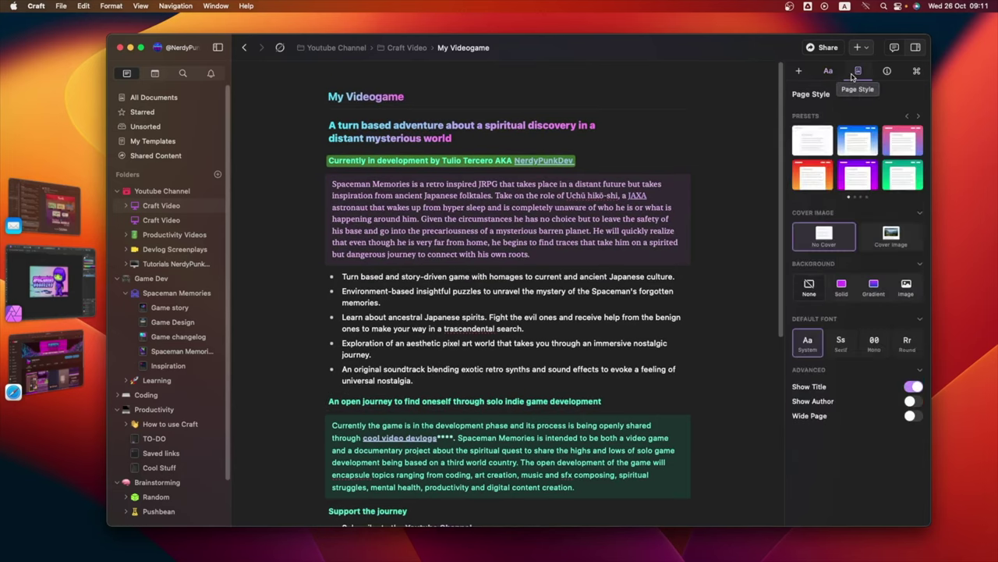
click(885, 246)
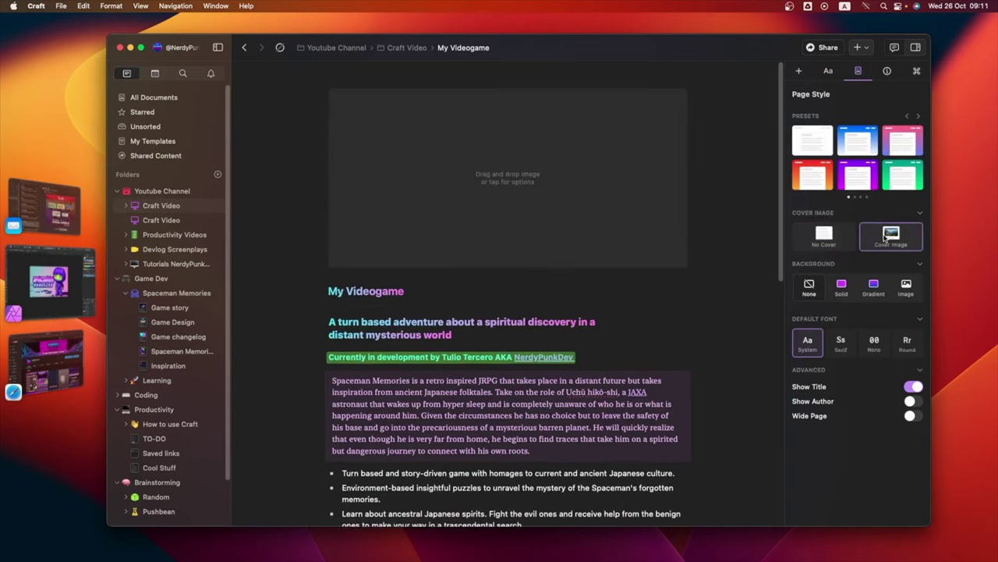
click(672, 256)
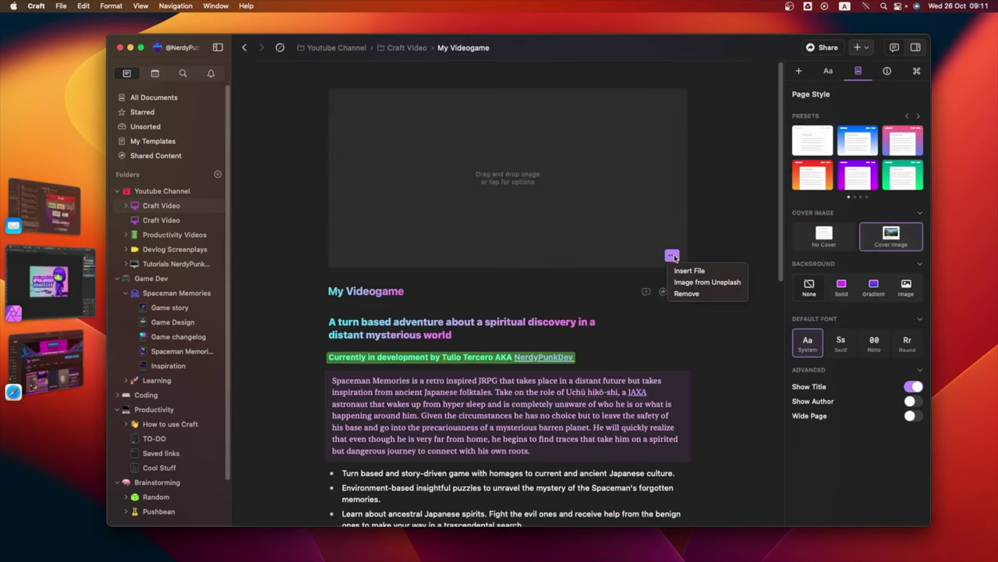
click(698, 284)
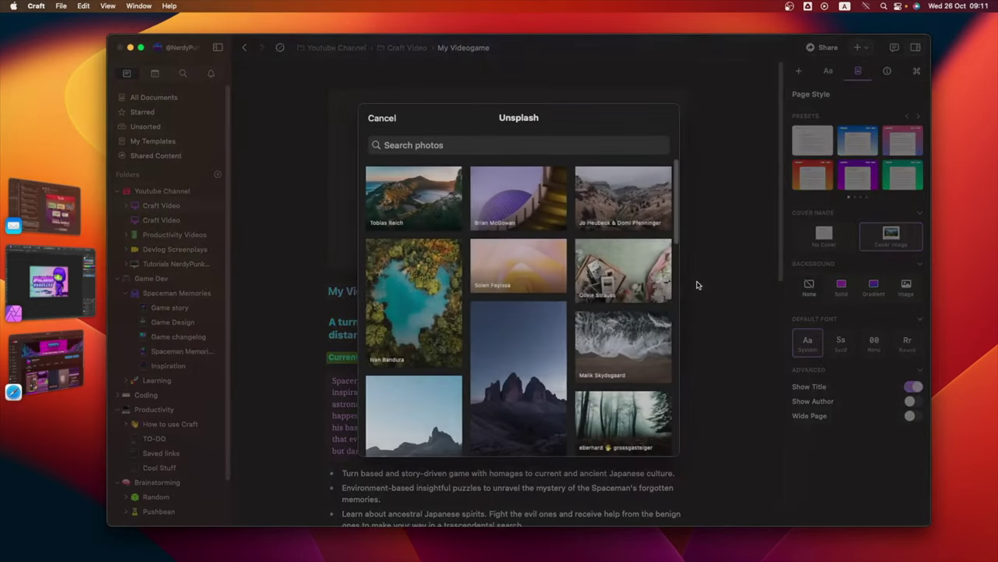
Search Unsplash for "purple space" and set the photo of purple mountains under a cloudy sky as the cover.
click(533, 143)
text(purple spa)
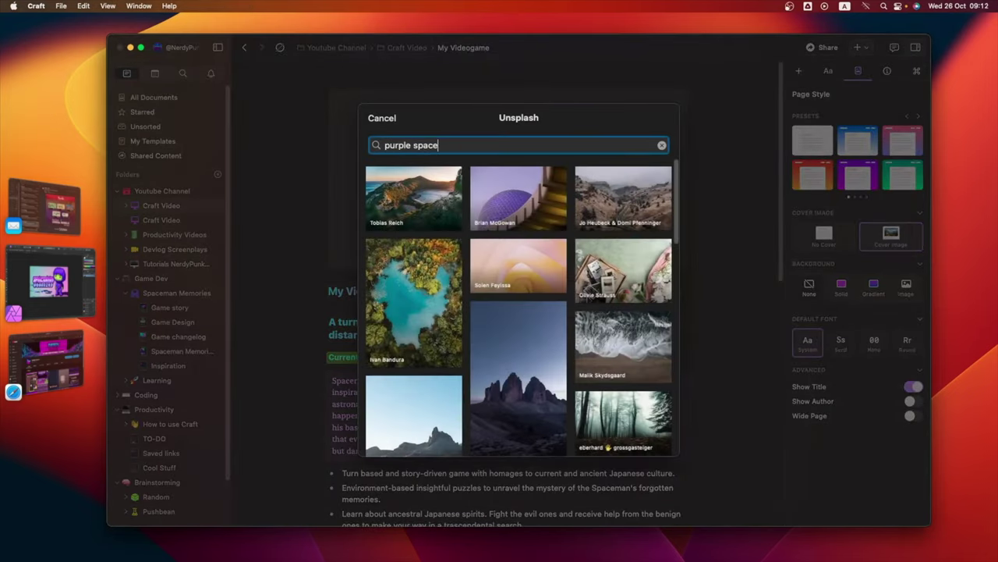
text(ce)
key(Return)
scroll(584, 301, down, 15)
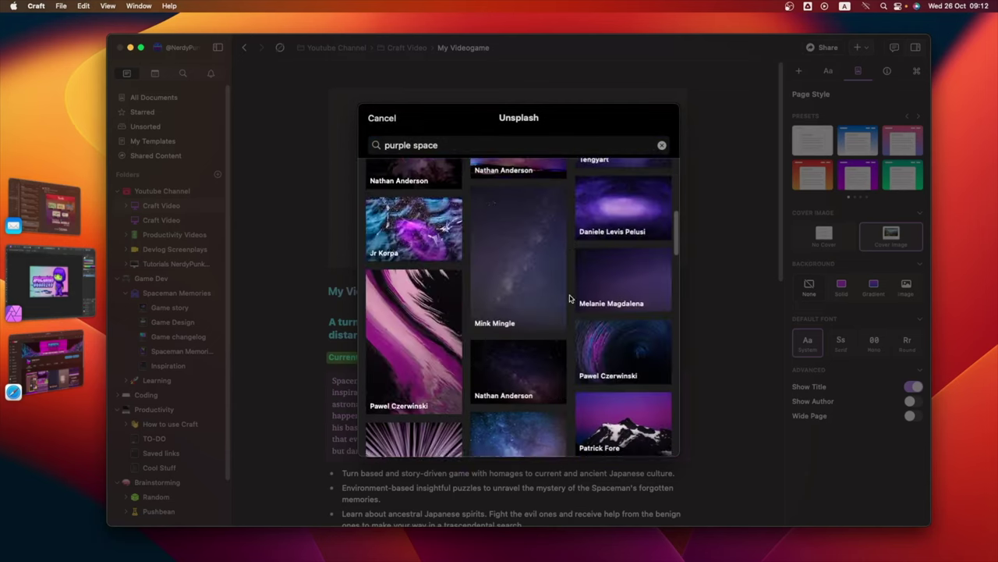
scroll(571, 297, down, 2)
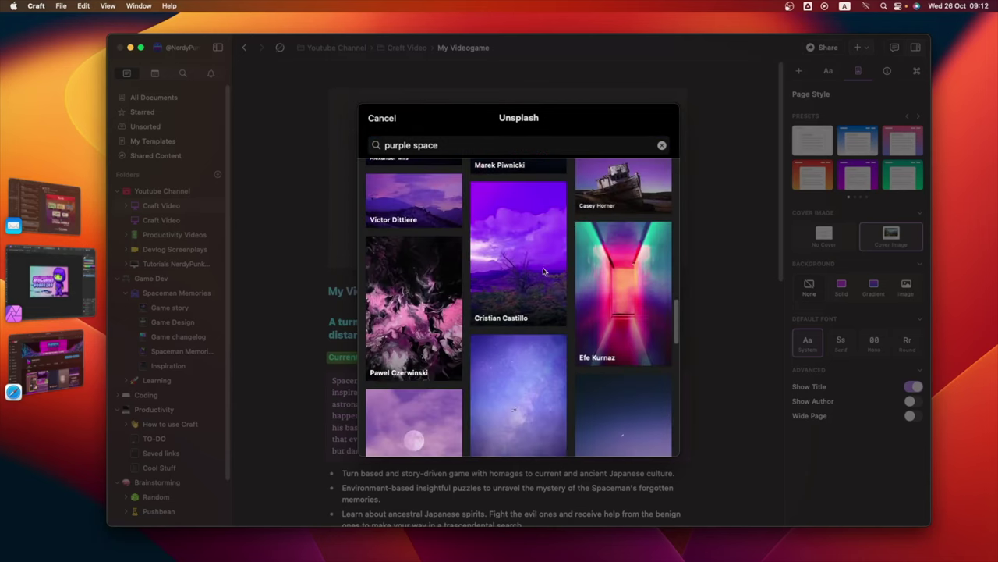
click(418, 199)
Insert the Spaceman Memories logo image from Finder between the page title and the "A turn based adventure" subtitle.
scroll(723, 253, down, 3)
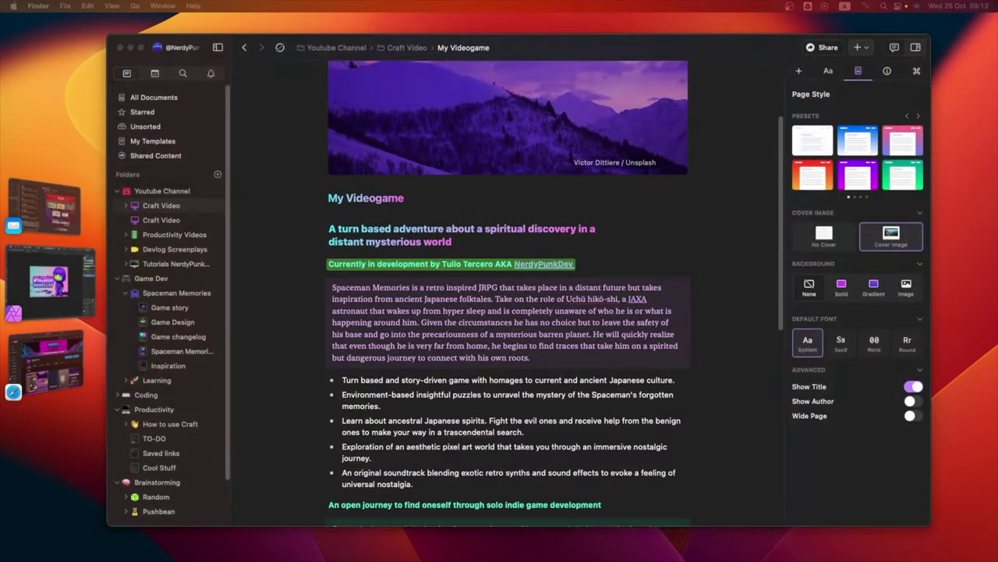
drag(964, 267, 434, 306)
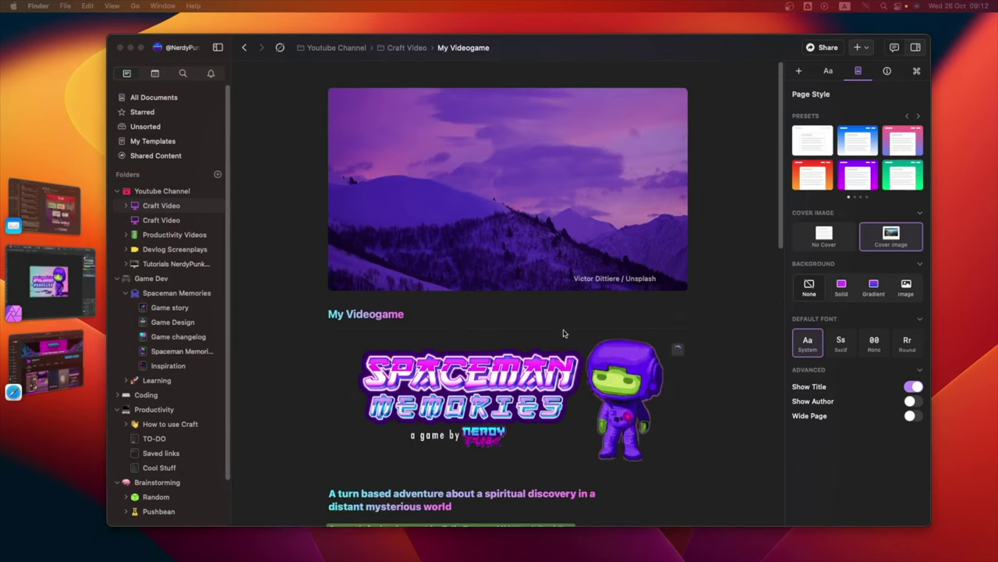
scroll(711, 240, down, 1)
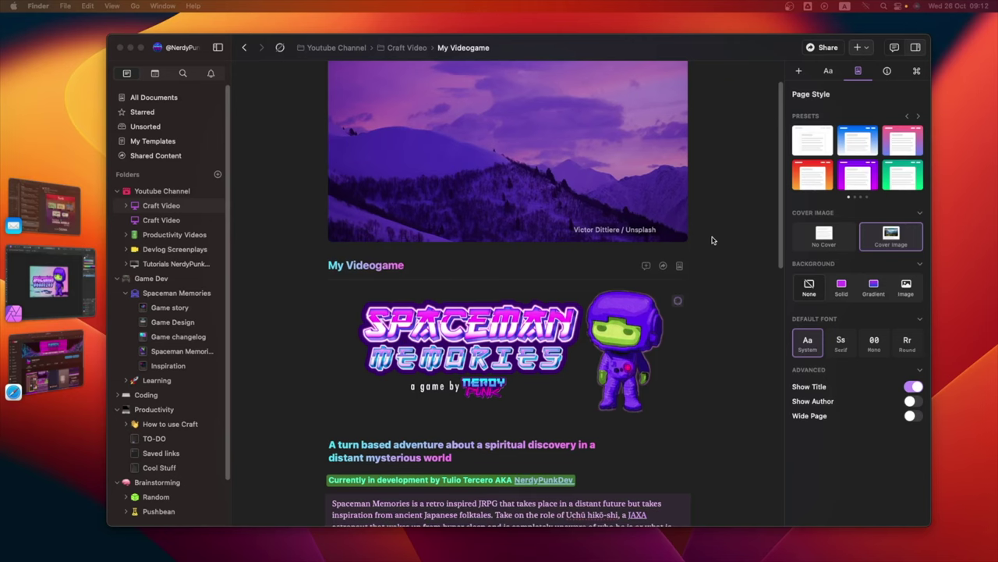
scroll(637, 194, up, 2)
Check the document's preview in the Craft Video folder and reopen "My Videogame".
click(387, 48)
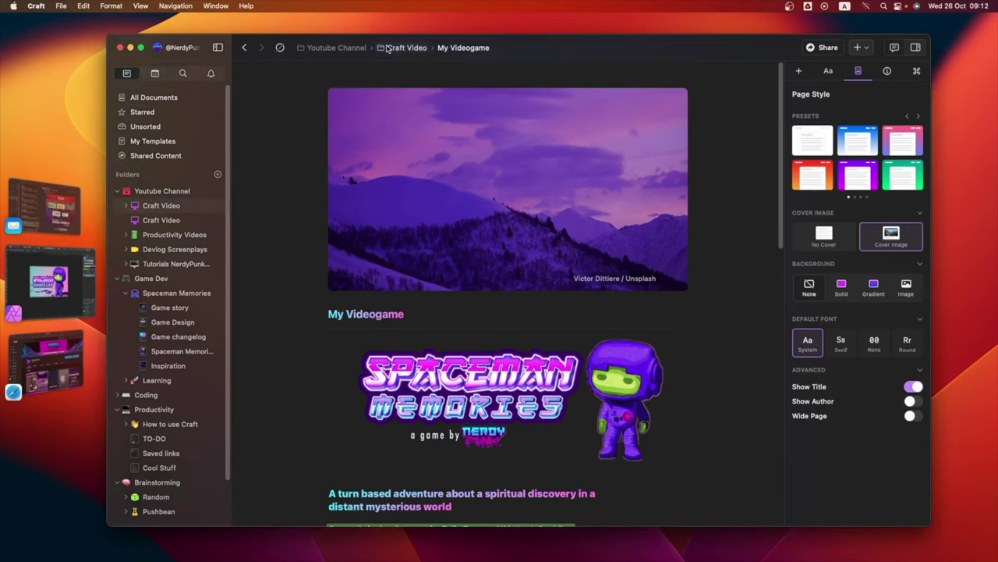
click(392, 49)
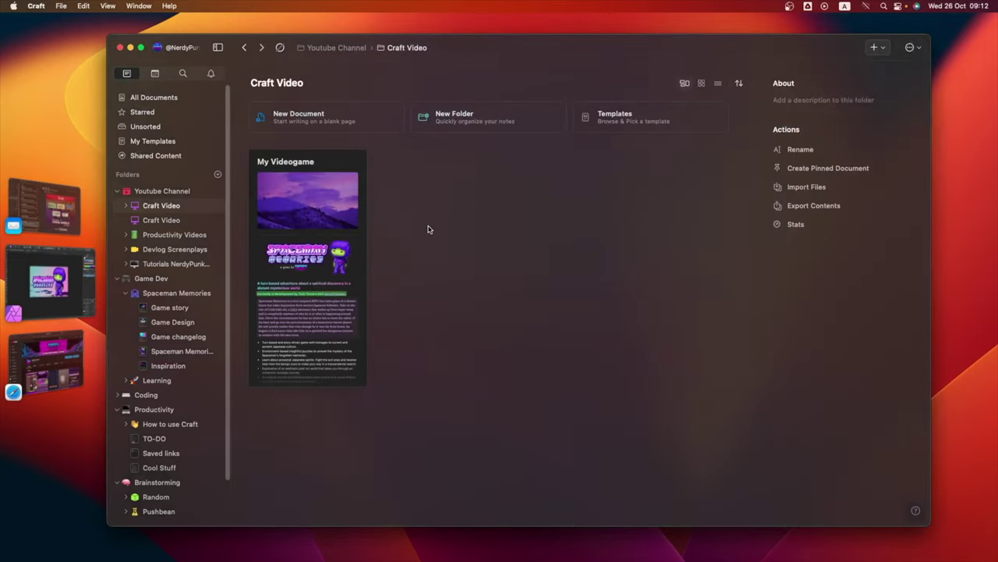
click(324, 260)
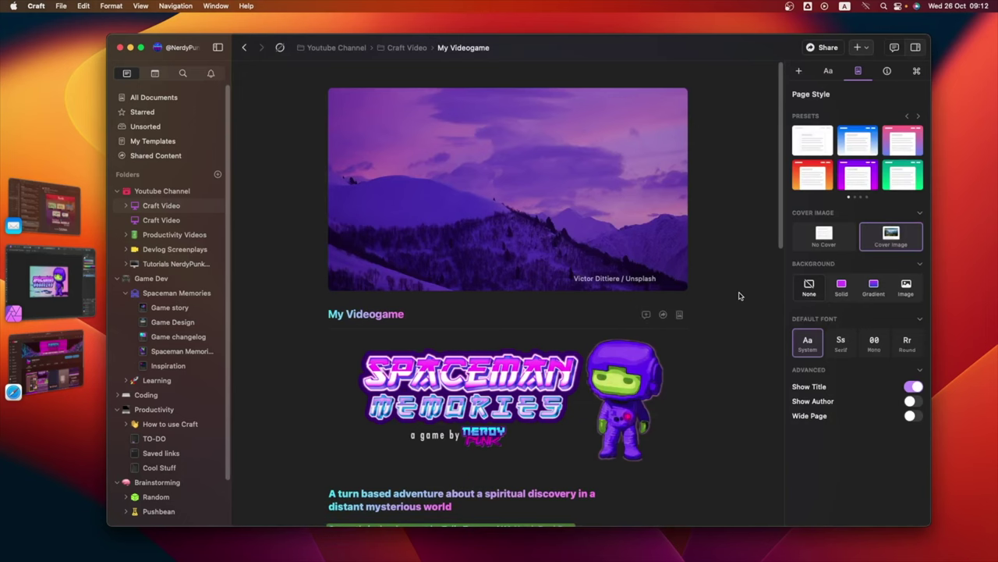
Add a "Features" line between the purple description block and the bullet list.
scroll(739, 296, down, 8)
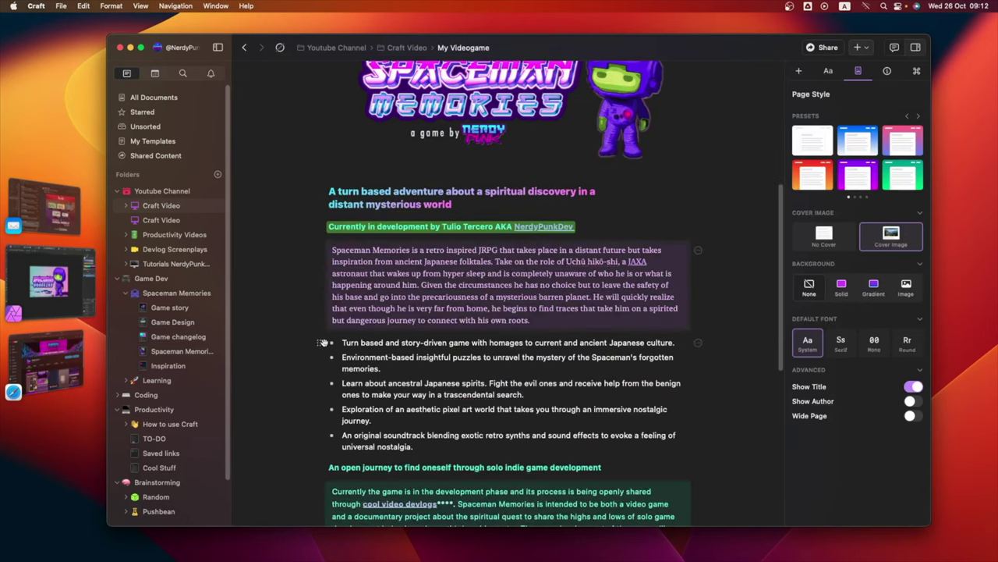
click(557, 322)
key(Return)
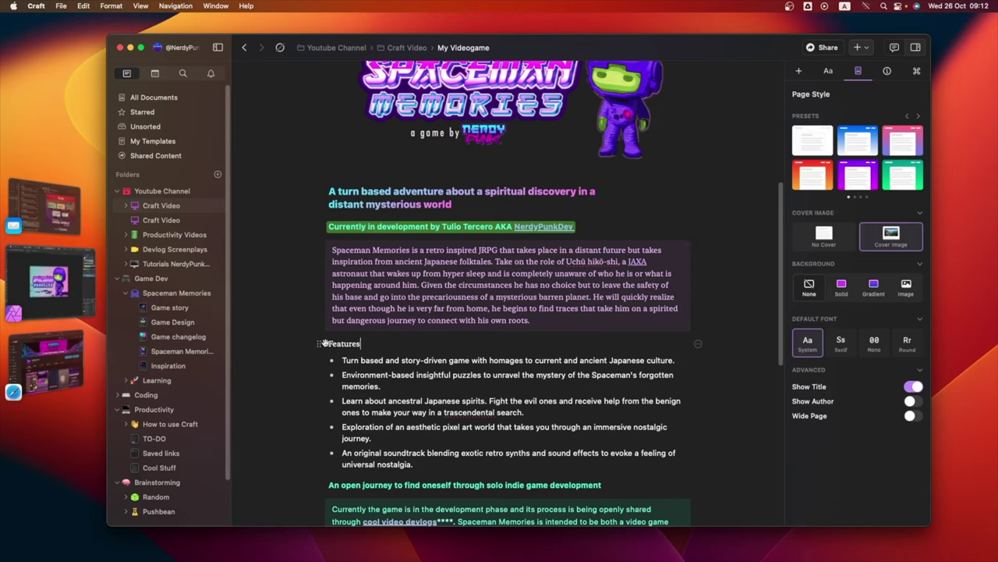
Style the "Features" line as a Heading in the System font and color it purple.
click(322, 344)
click(829, 70)
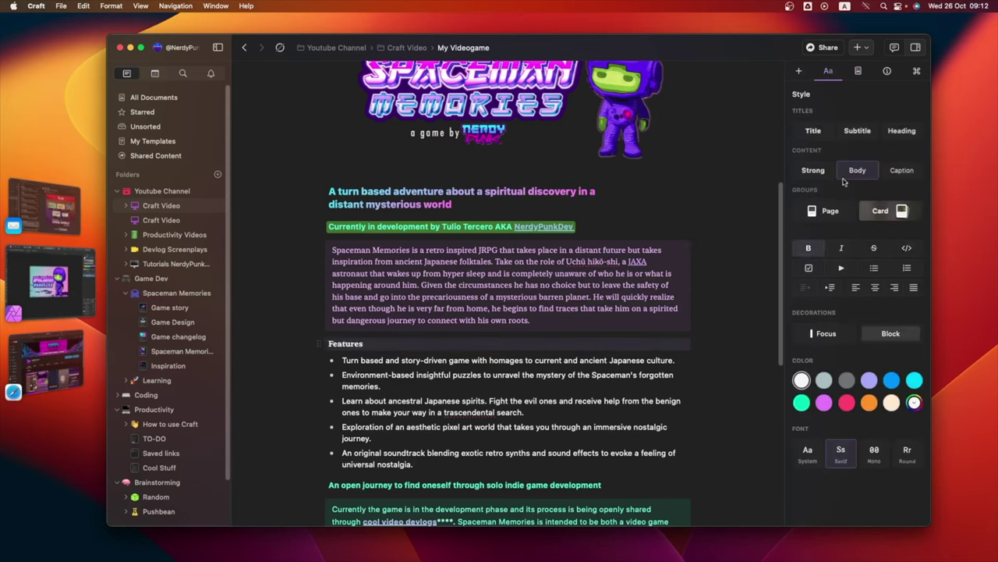
click(901, 130)
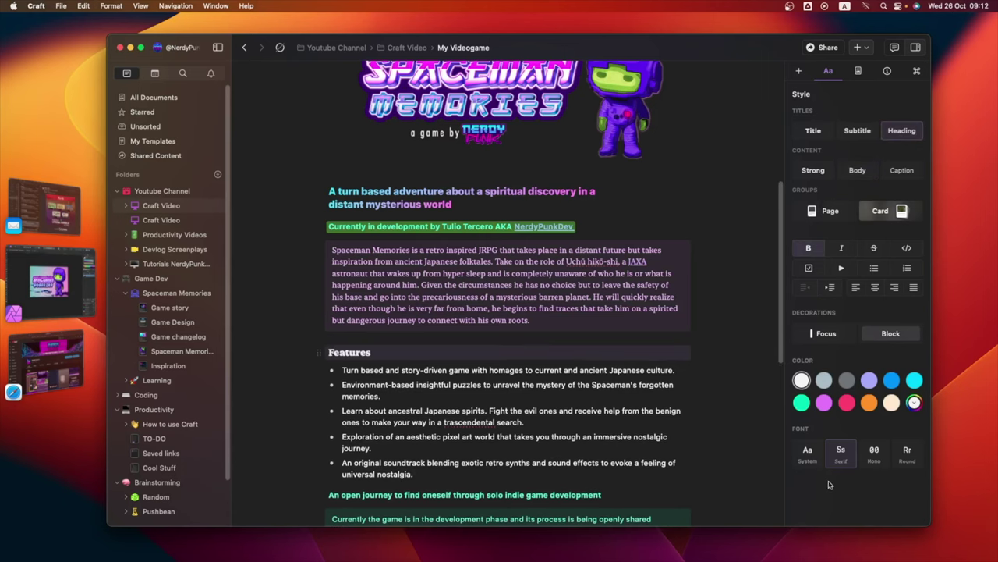
click(808, 451)
click(823, 404)
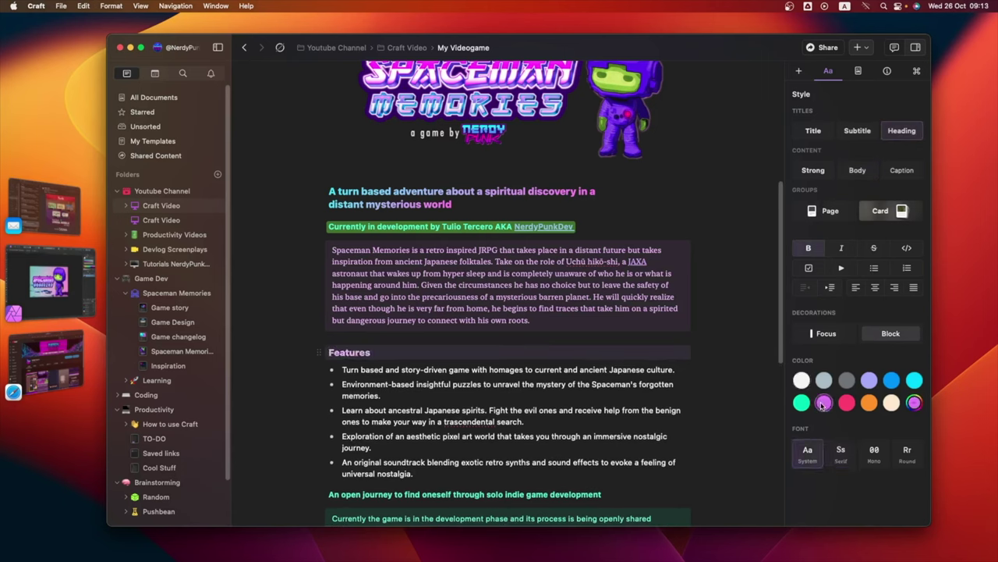
Turn the "Features" heading into a toggle and move the five feature bullets inside it.
click(841, 268)
scroll(700, 359, down, 2)
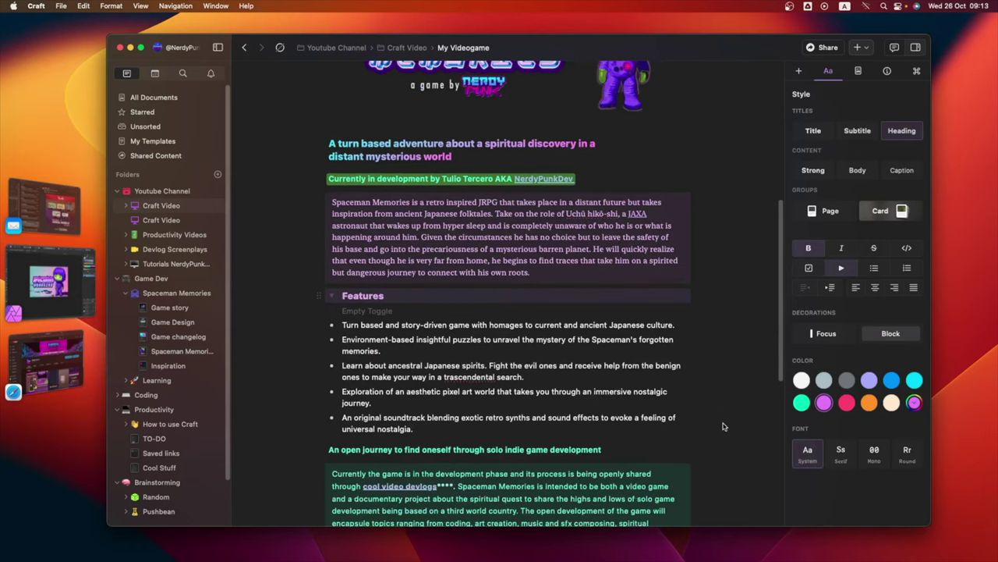
drag(722, 427, 368, 327)
key(super+x)
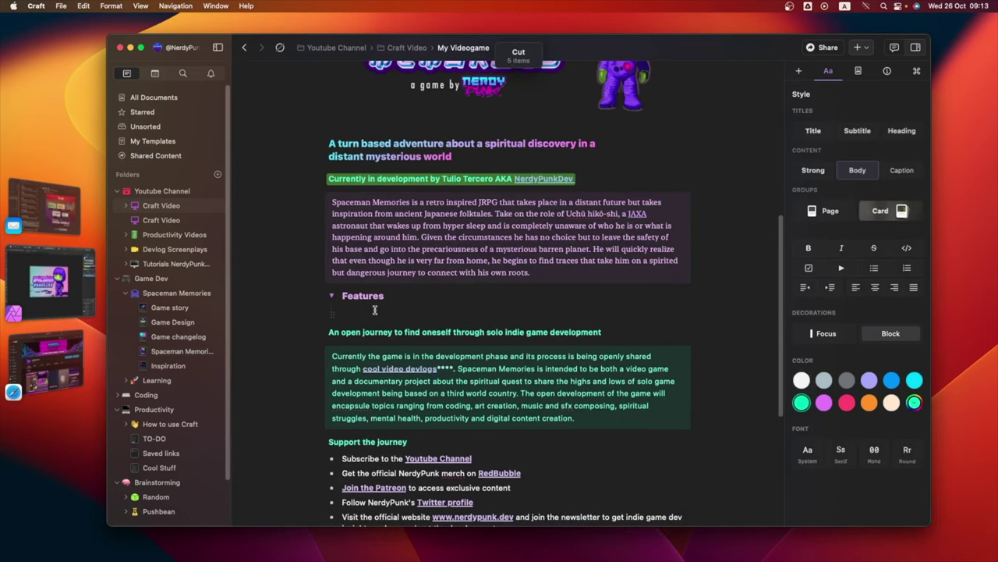
key(super+v)
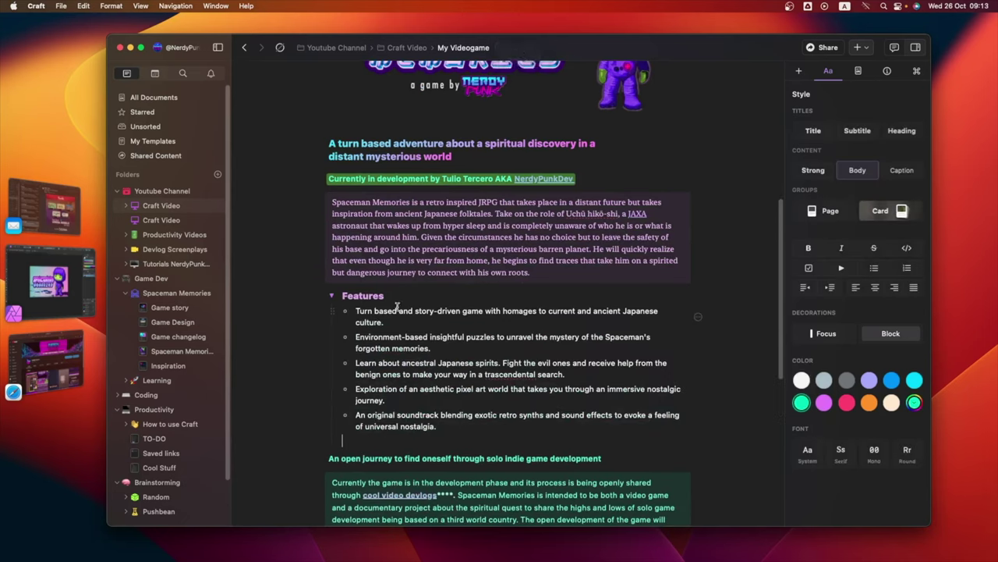
Color the five bullets inside the "Features" toggle green and collapse the toggle.
drag(727, 435, 436, 319)
click(803, 404)
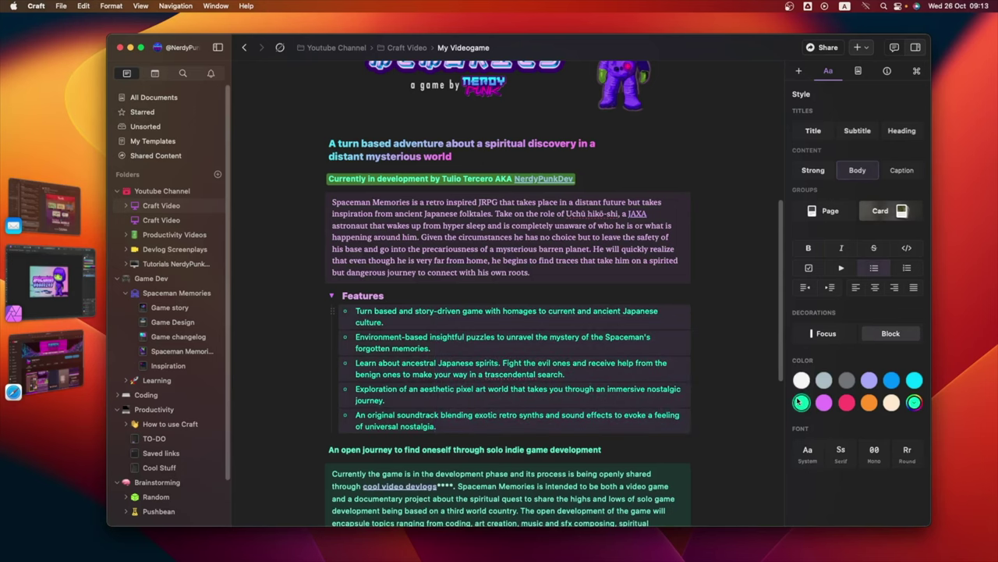
key(super+Return)
Try the purple gradient page preset, and apply the pink-to-blue gradient preset instead.
scroll(723, 284, up, 7)
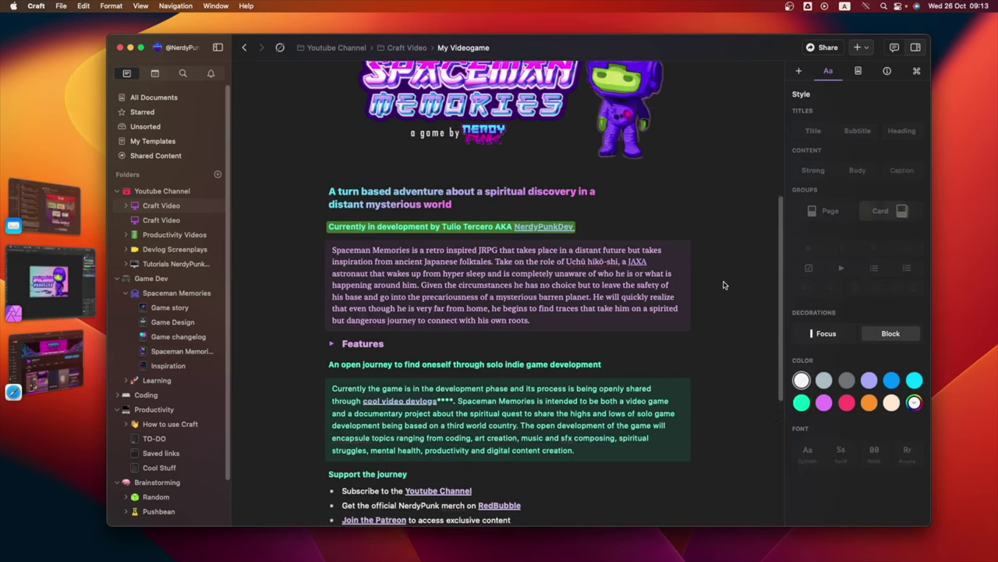
scroll(723, 285, up, 2)
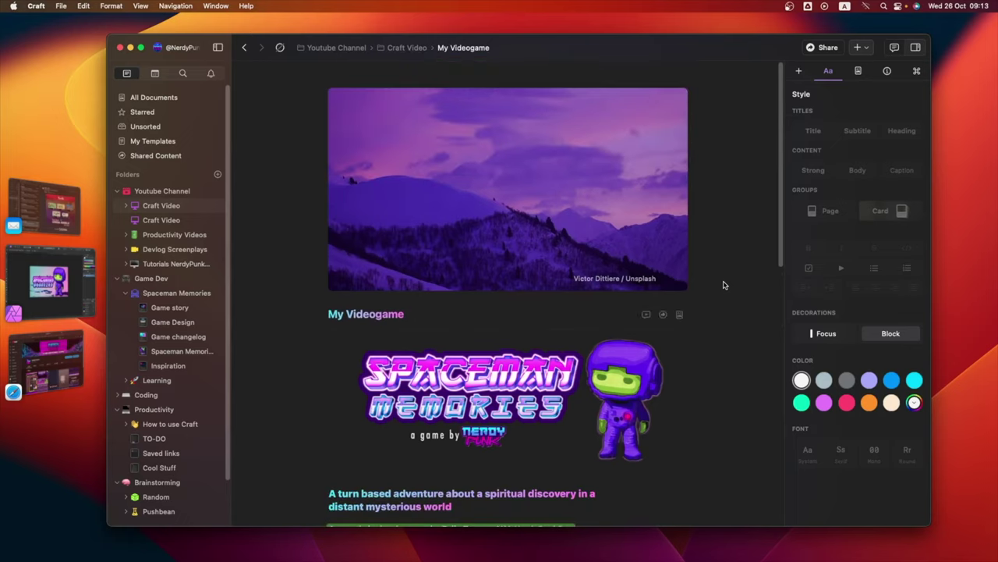
click(858, 71)
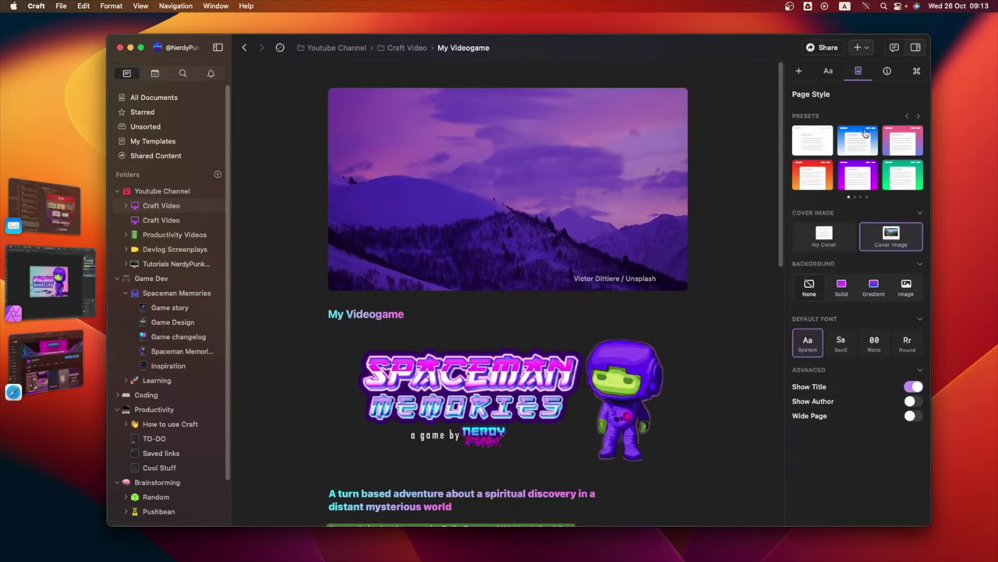
click(858, 174)
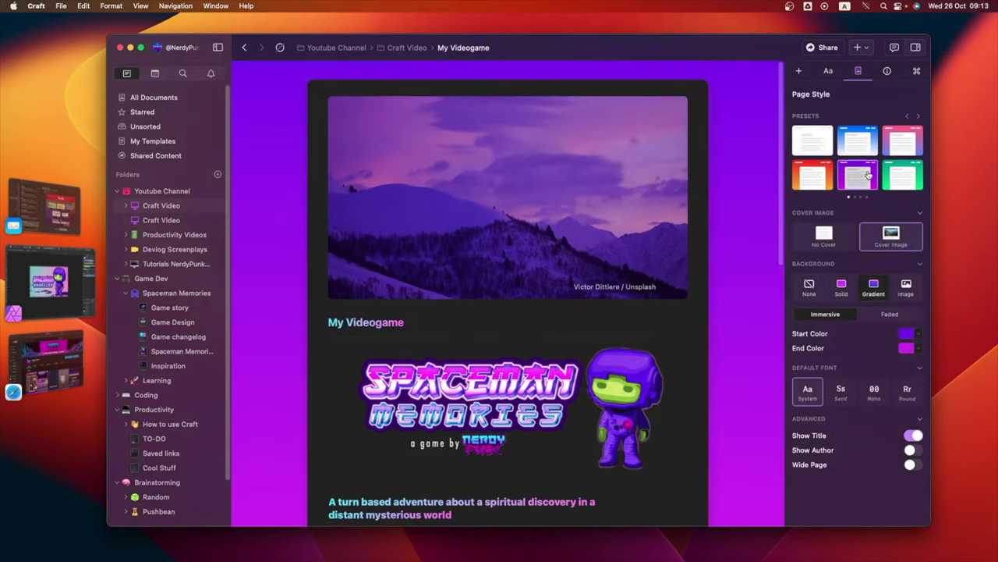
click(901, 147)
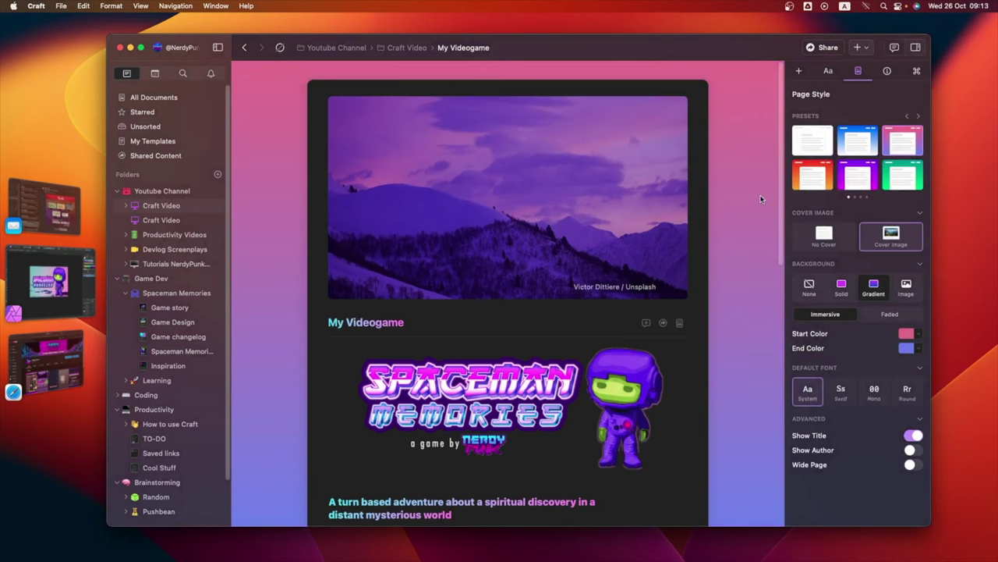
Review the document on the gradient background and turn on Wide Page.
scroll(761, 199, down, 6)
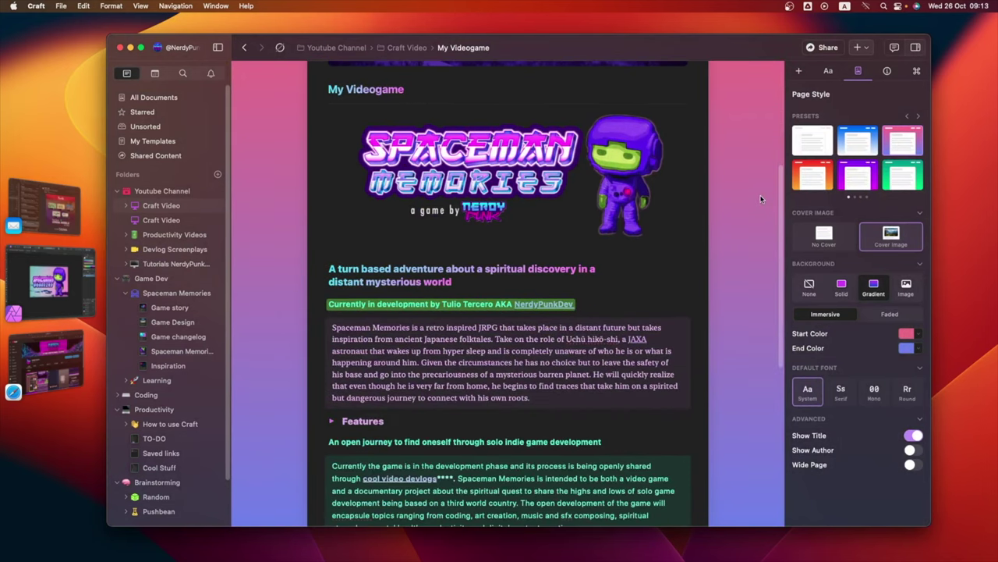
scroll(761, 199, down, 2)
scroll(761, 199, down, 1)
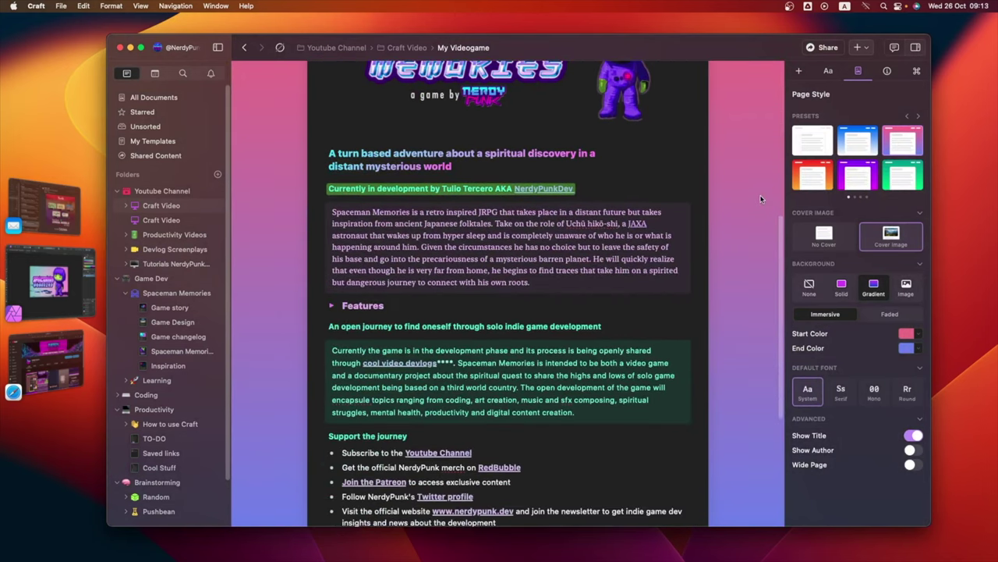
scroll(761, 199, down, 1)
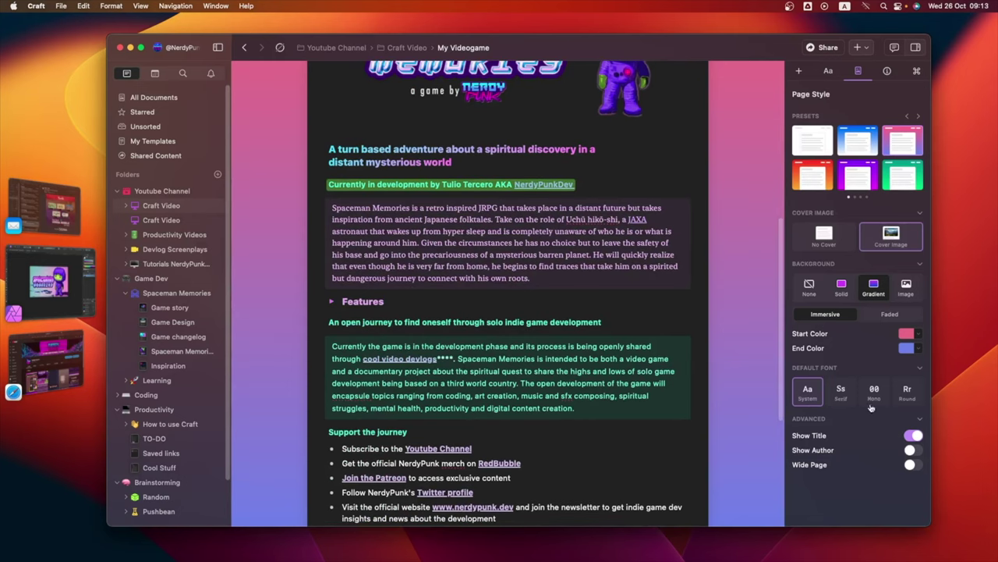
click(911, 464)
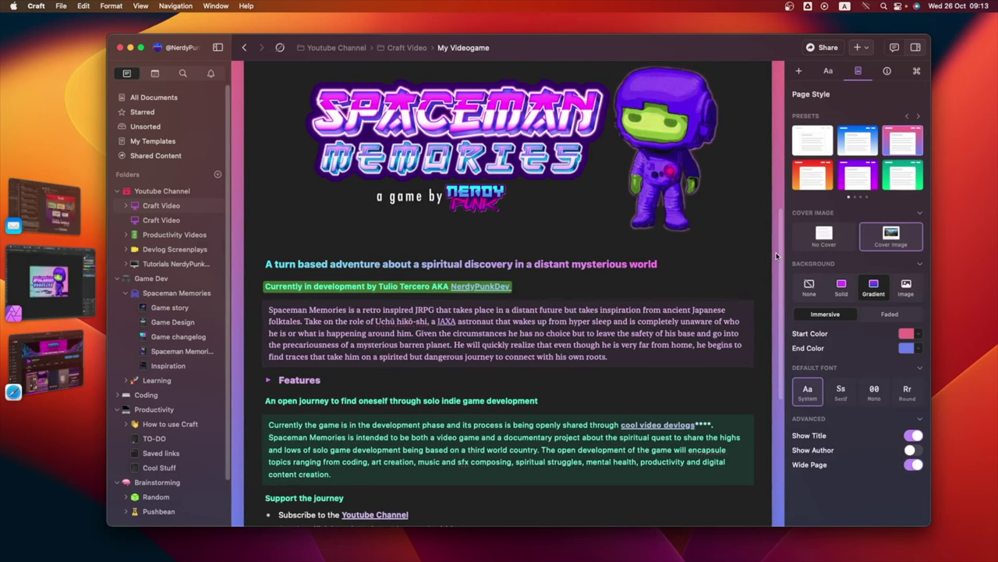
Duplicate the "Support the journey" heading and change the upper copy's text to "Images".
scroll(776, 256, down, 5)
mouse_move(373, 348)
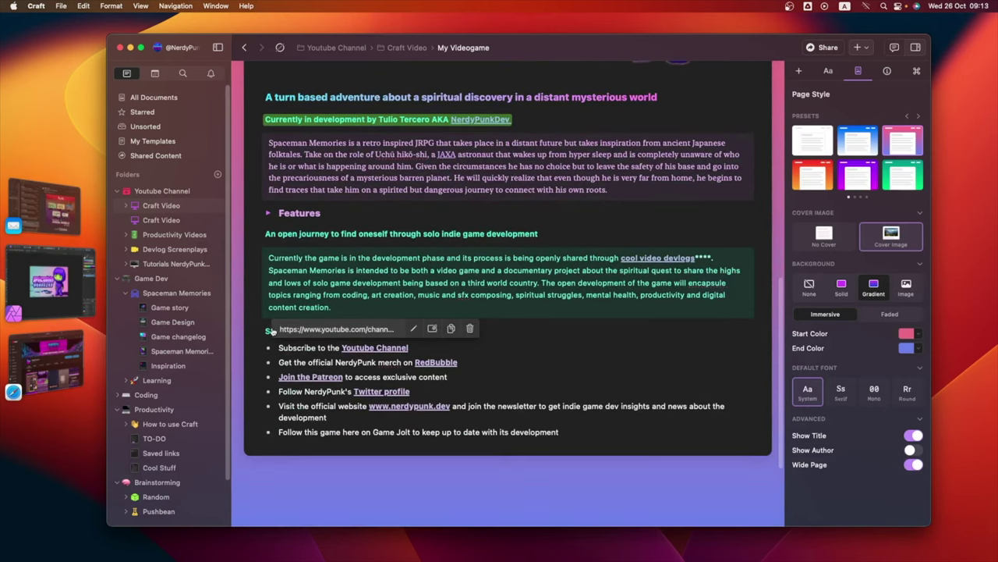
key(super+d)
double_click(305, 330)
triple_click(301, 330)
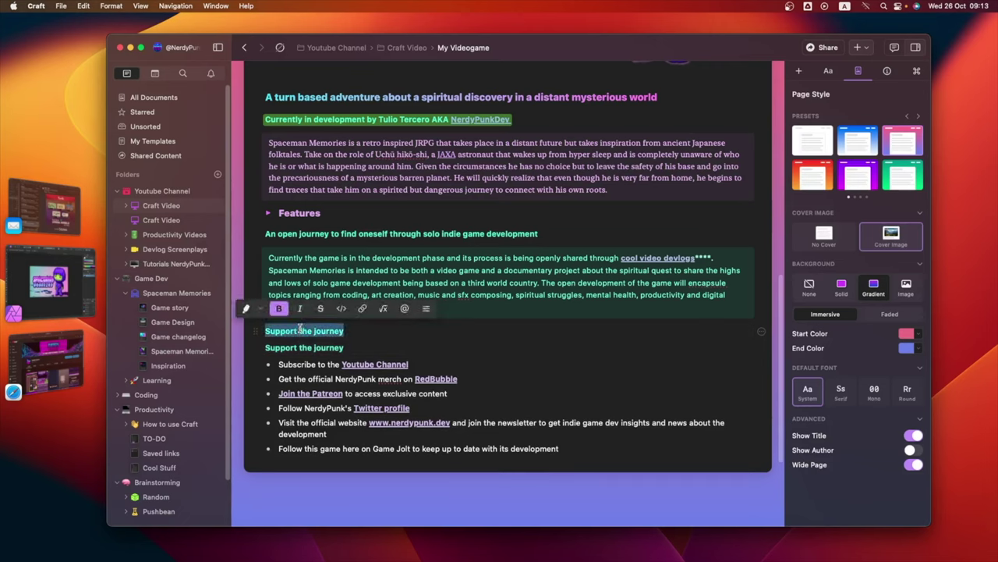
key(BackSpace)
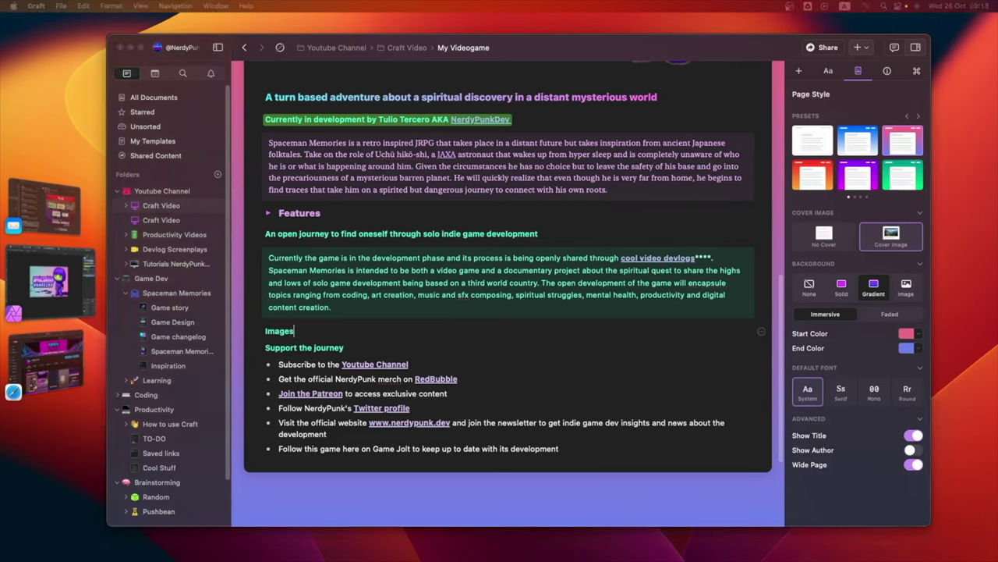
Insert the game screenshots from Finder below the "Images" heading.
drag(962, 343, 395, 342)
scroll(601, 232, down, 5)
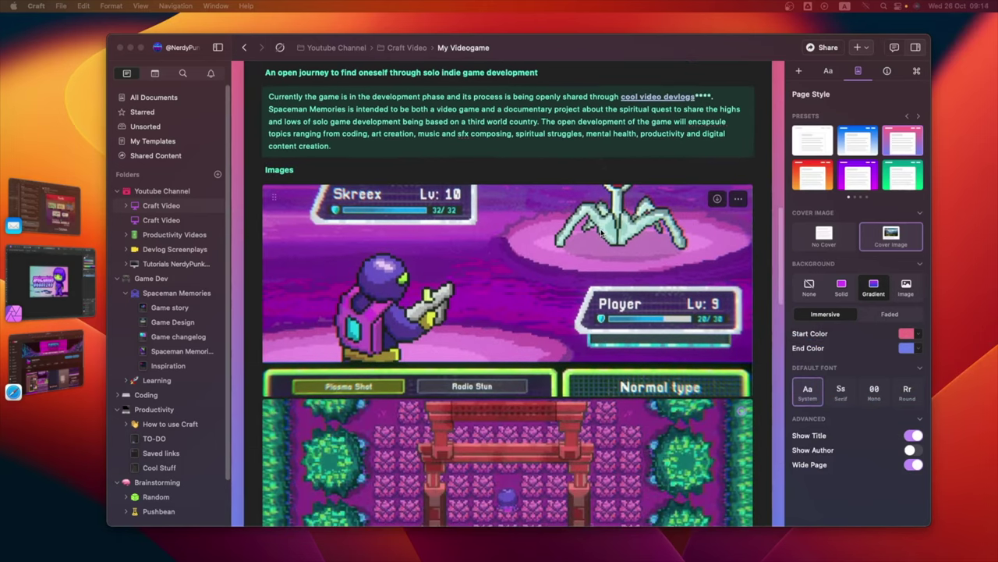
Start turning the "Images" heading into a card and choose the wide, short card layout with a page preview.
scroll(602, 232, down, 2)
scroll(601, 233, down, 10)
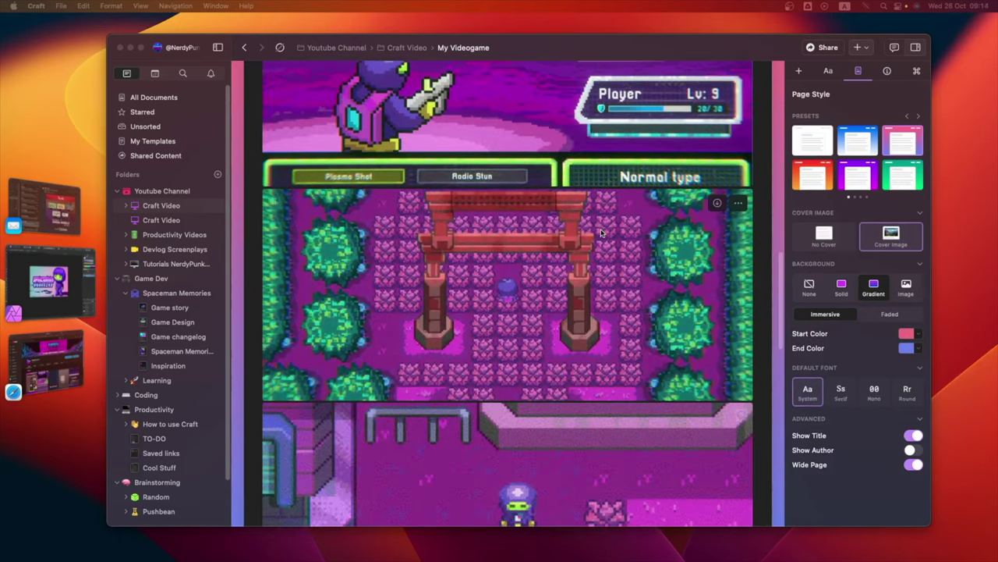
scroll(601, 232, down, 3)
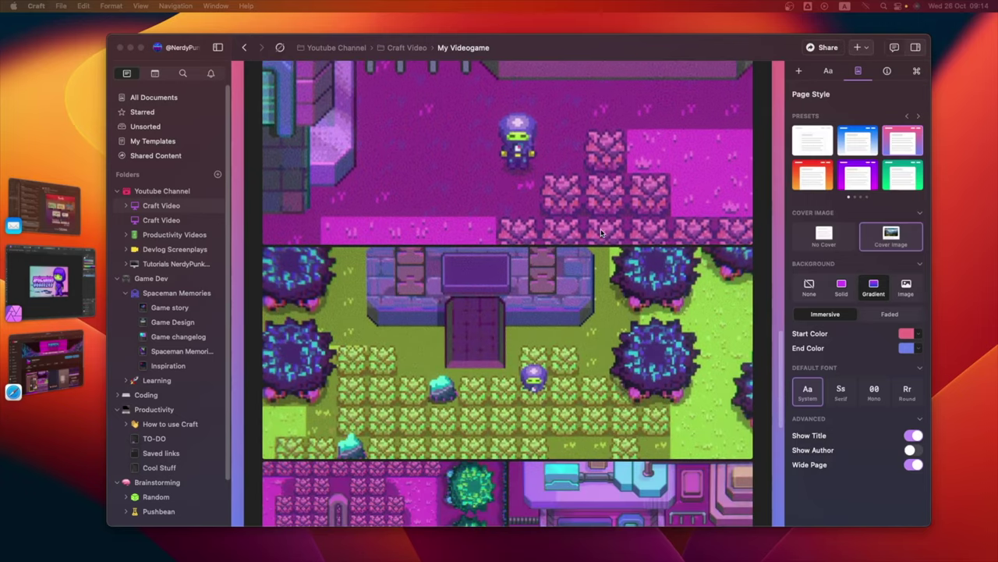
drag(783, 375, 780, 226)
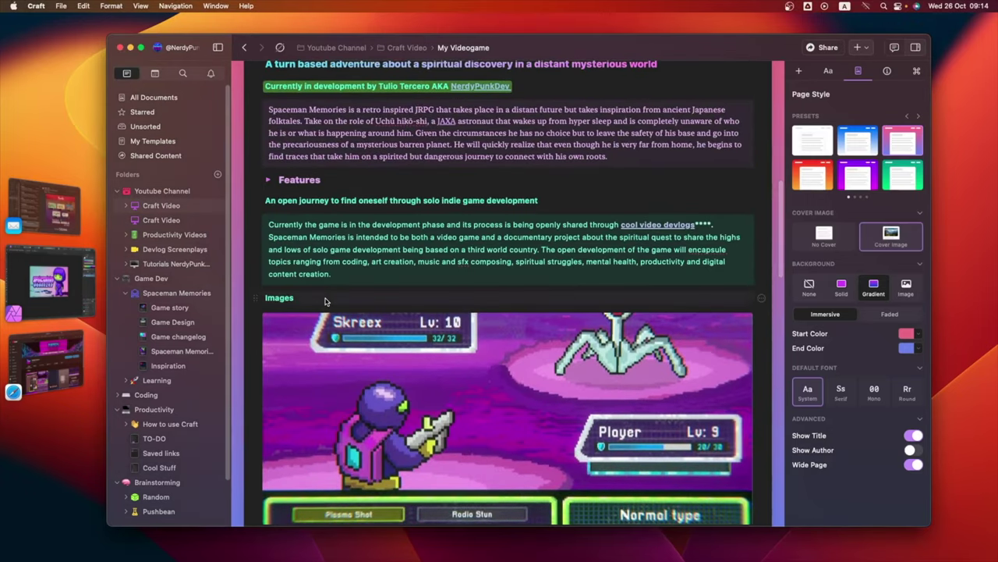
click(831, 71)
click(882, 218)
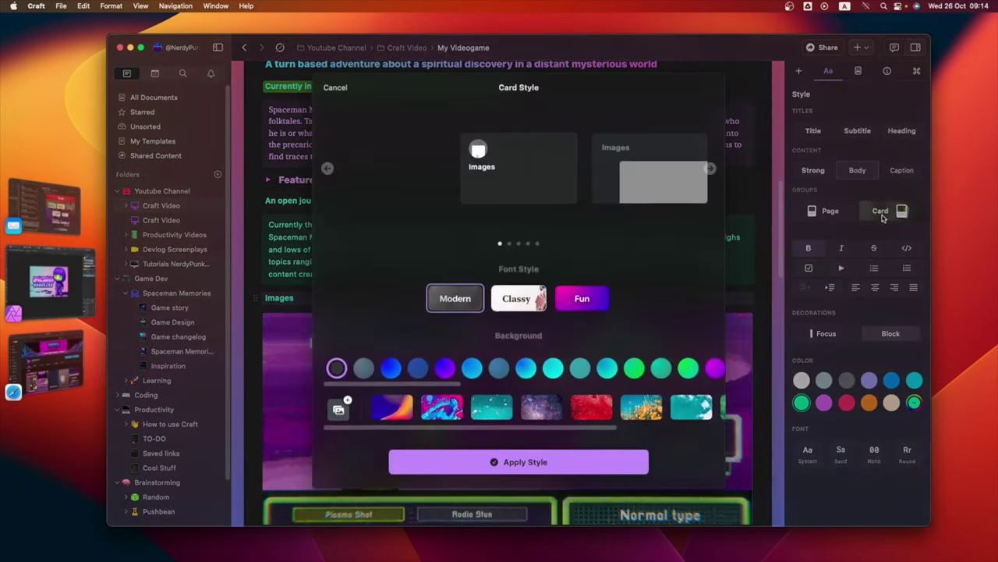
click(709, 169)
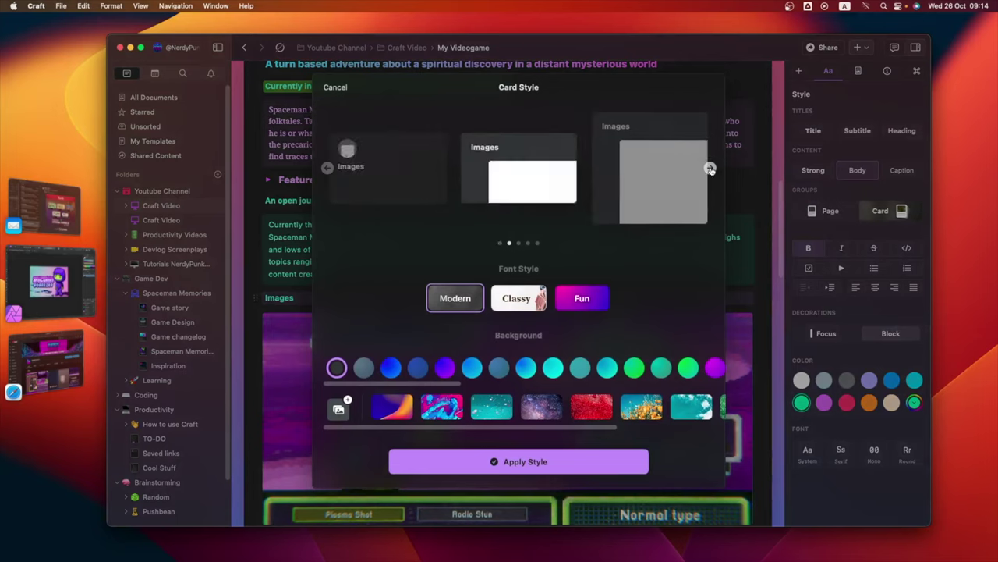
click(709, 168)
click(709, 169)
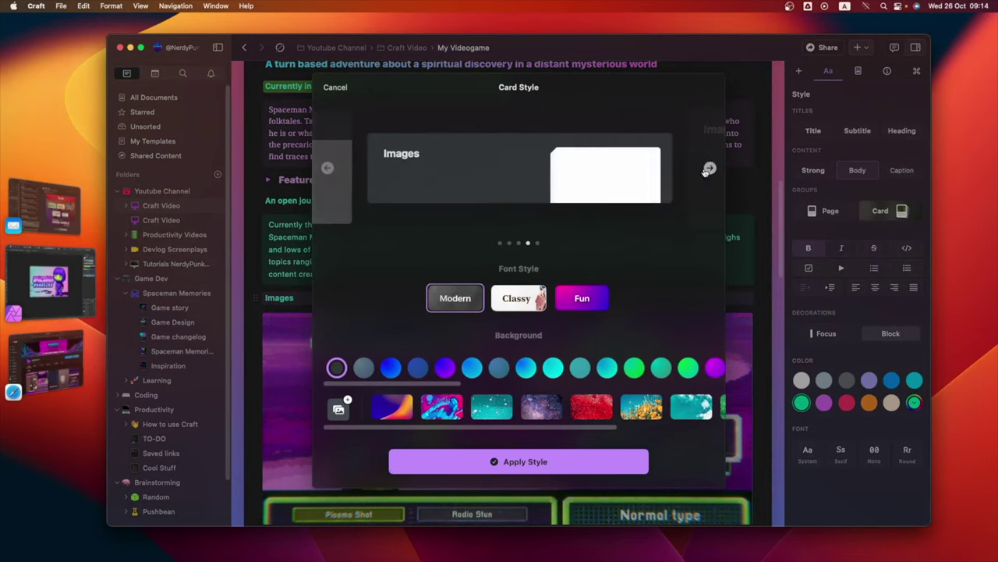
Give the Images card the Fun font style and the game screenshot of the astronaut on purple ground as background, and apply the style.
click(581, 299)
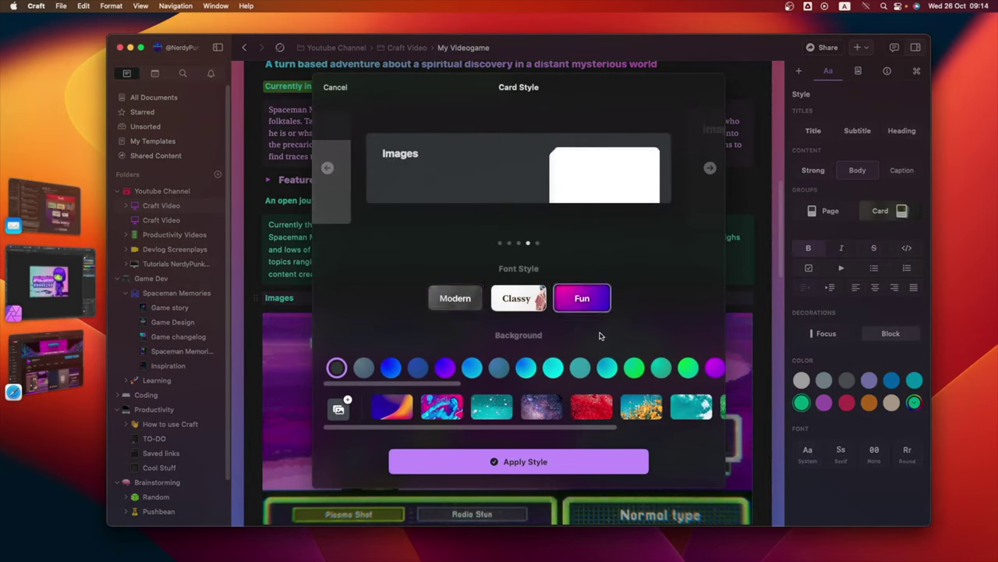
click(710, 368)
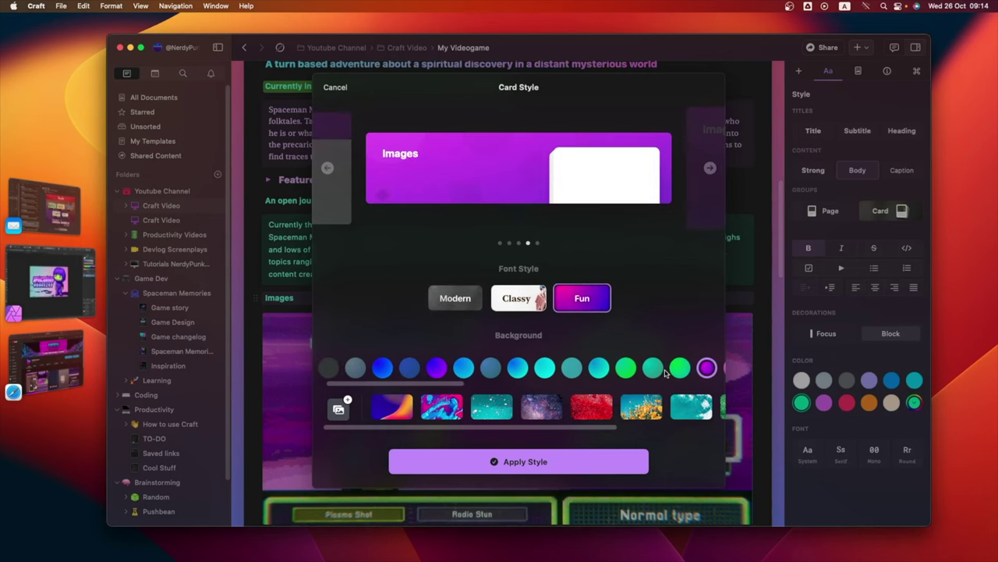
click(679, 367)
click(338, 410)
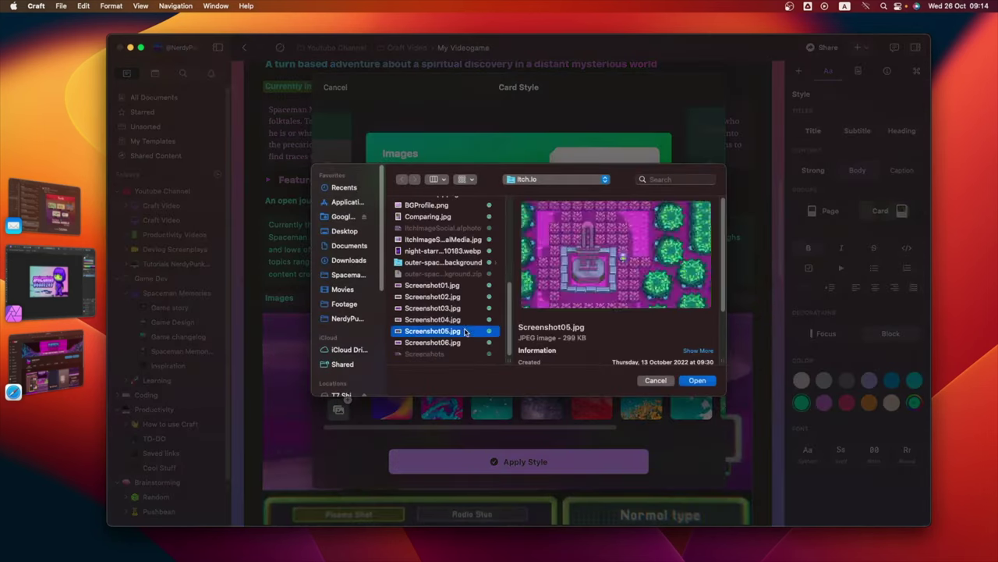
key(Up)
key(Return)
click(544, 457)
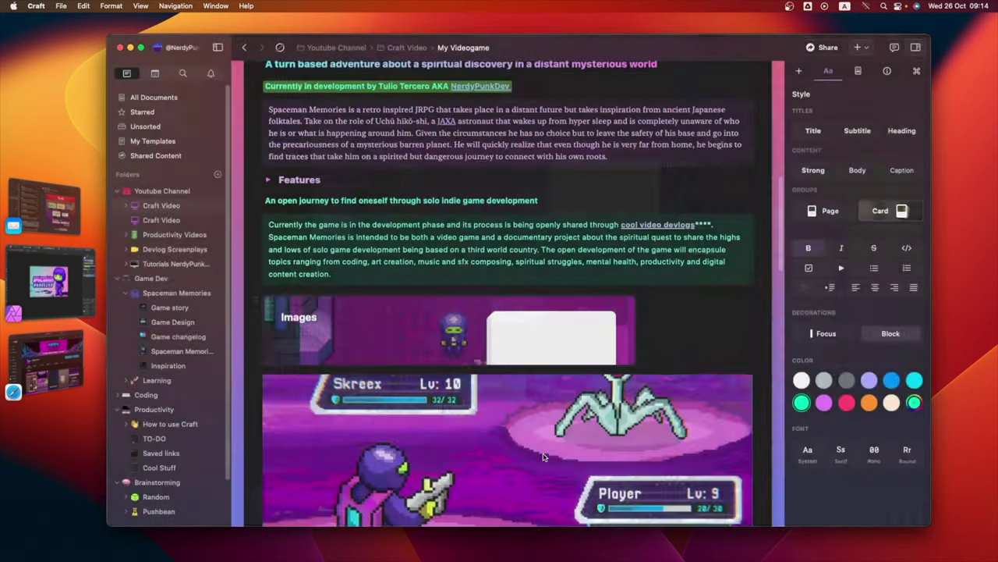
Move all the game screenshots below the Images card into that card.
scroll(546, 468, down, 5)
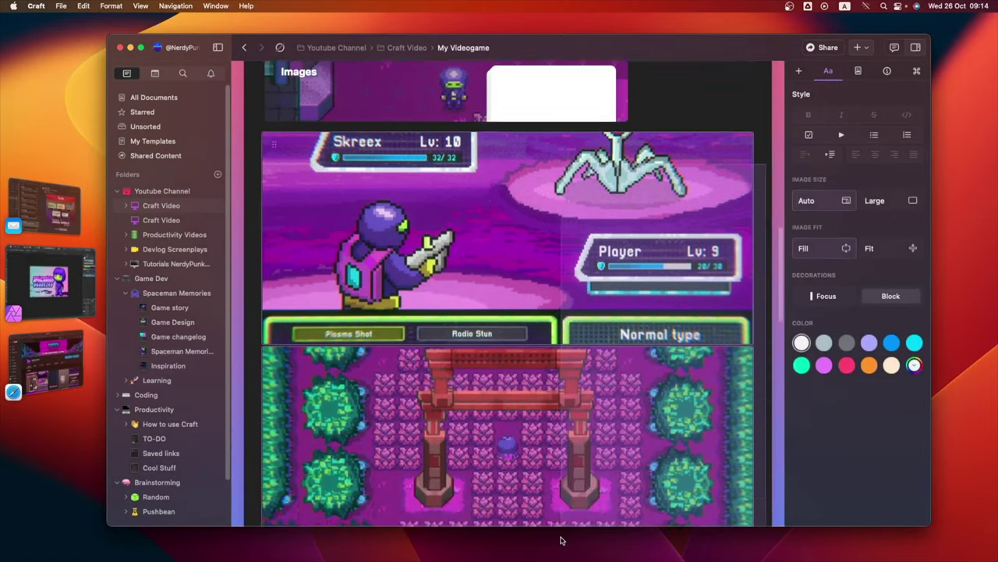
scroll(507, 351, down, 15)
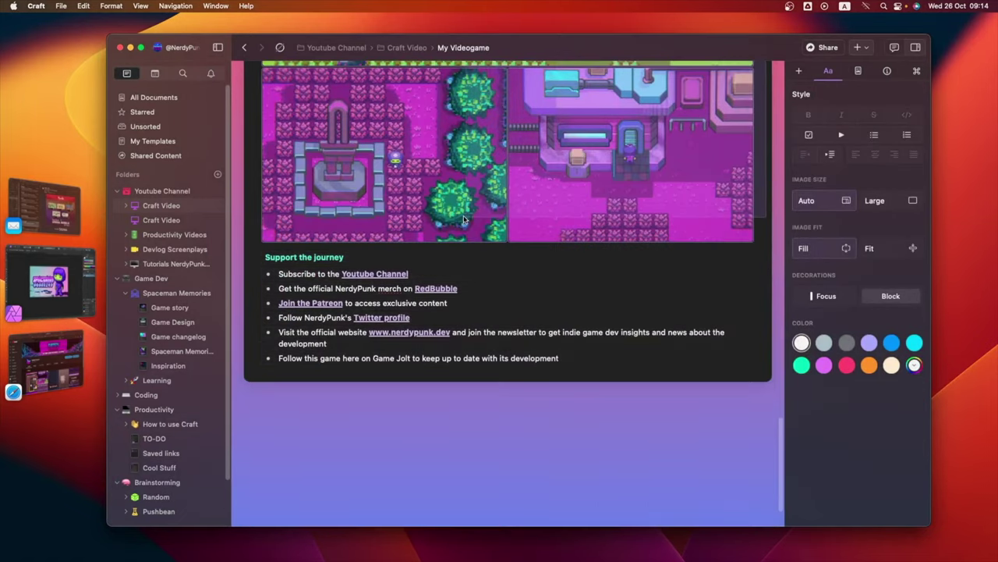
scroll(462, 219, up, 10)
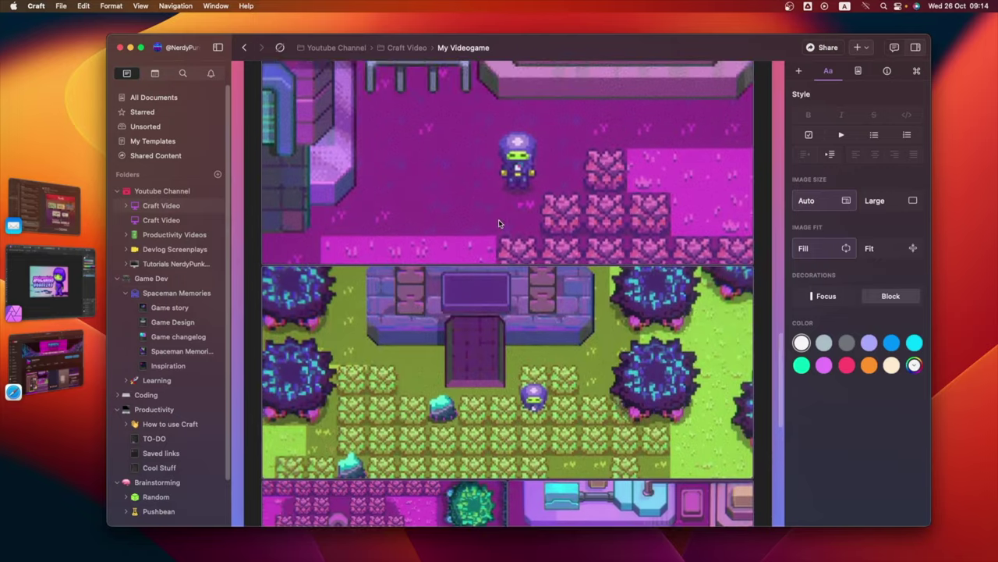
scroll(499, 224, up, 15)
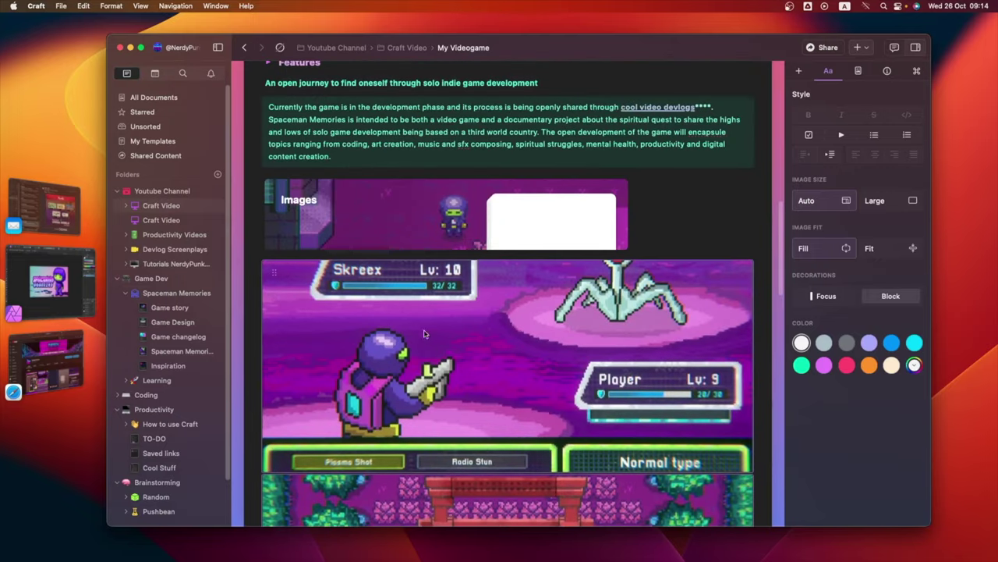
drag(424, 334, 554, 222)
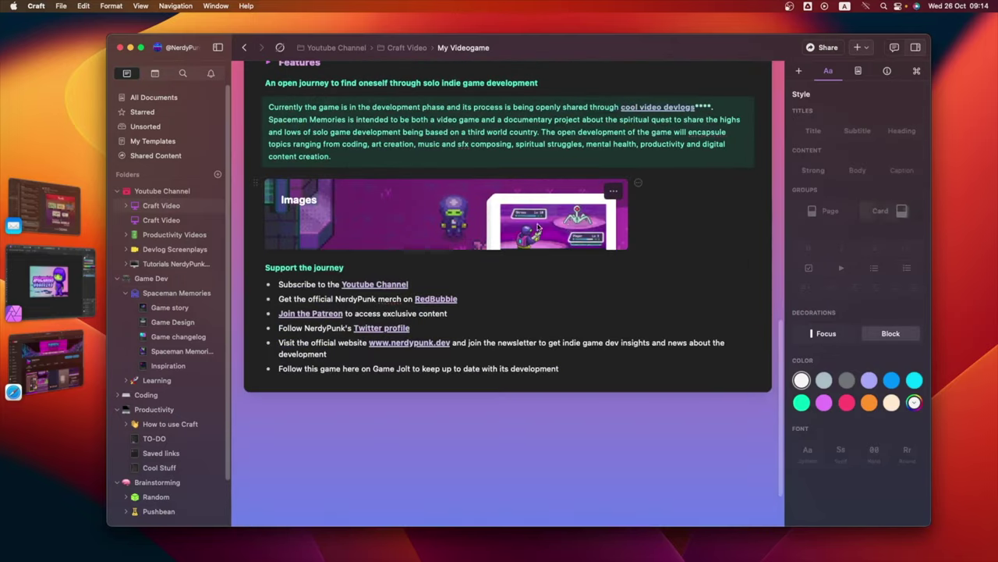
Open the Images card to review its screenshots, and return to the My Videogame page.
click(448, 205)
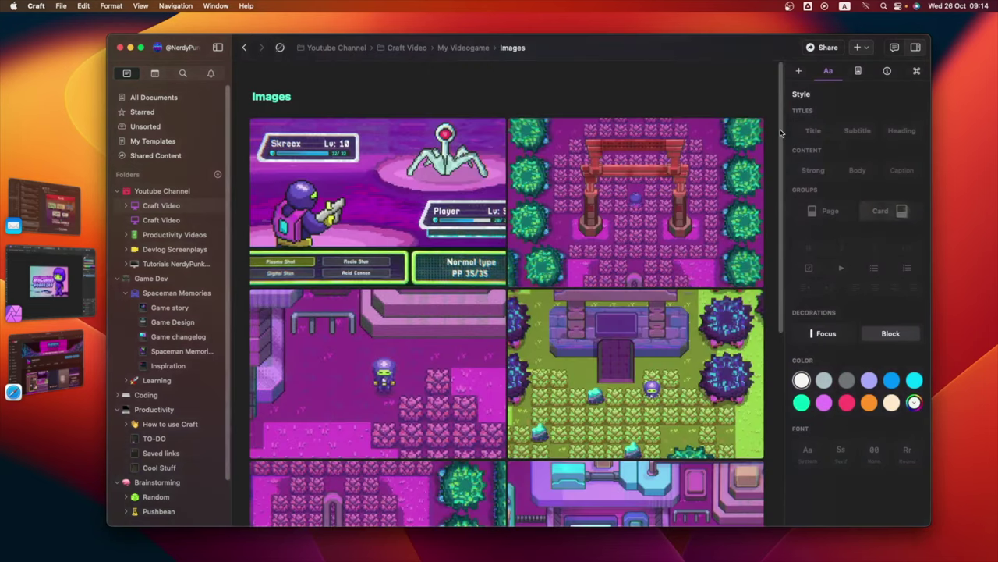
drag(783, 136, 784, 246)
key(super+bracketleft)
Duplicate the "Support the journey" heading and change the upper copy's text to "Devlogs".
click(290, 266)
key(super+d)
triple_click(290, 267)
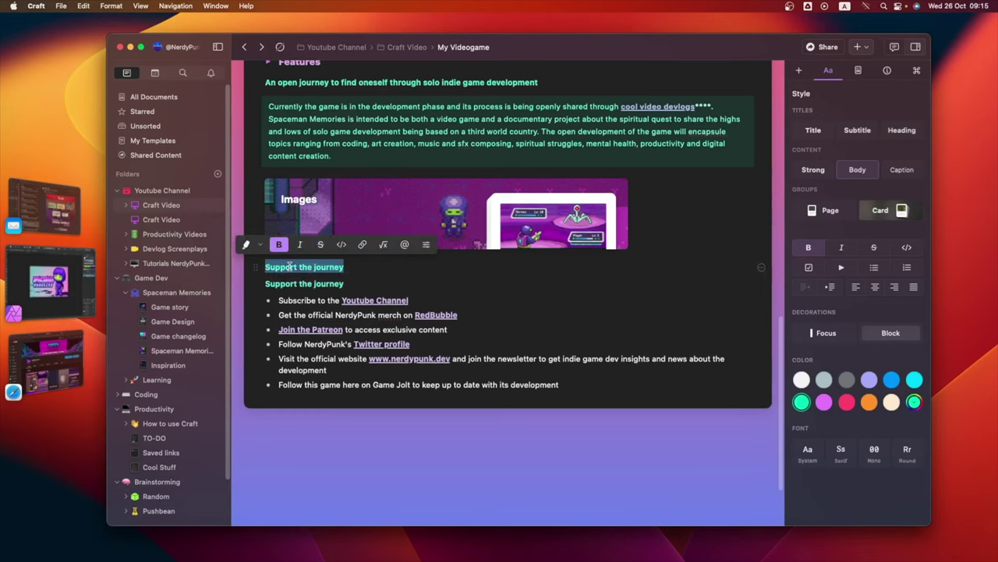
text(Devlogs)
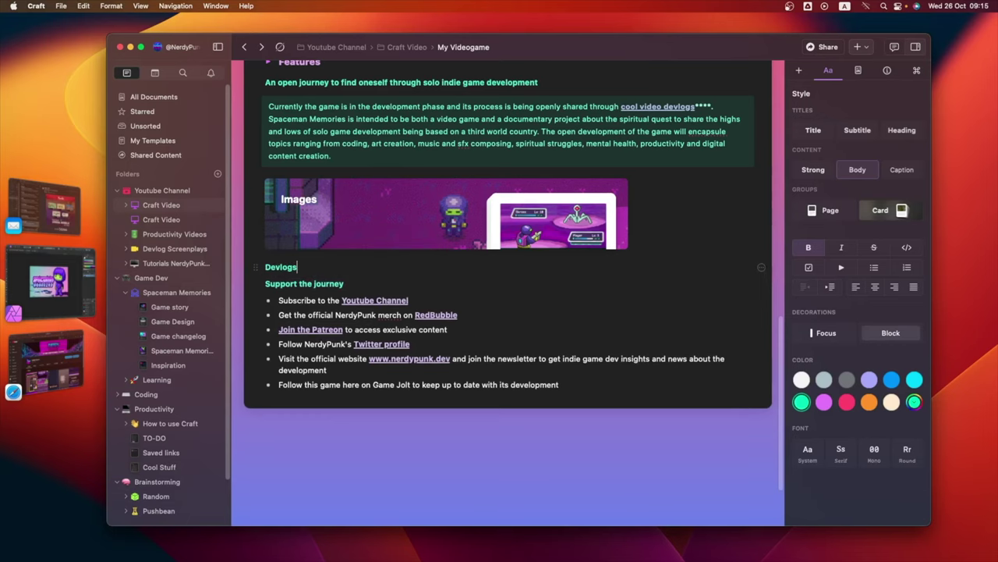
Turn the "Devlogs" heading into a large card with the Fun font style and a blue-to-purple gradient background.
click(258, 267)
click(879, 210)
click(681, 367)
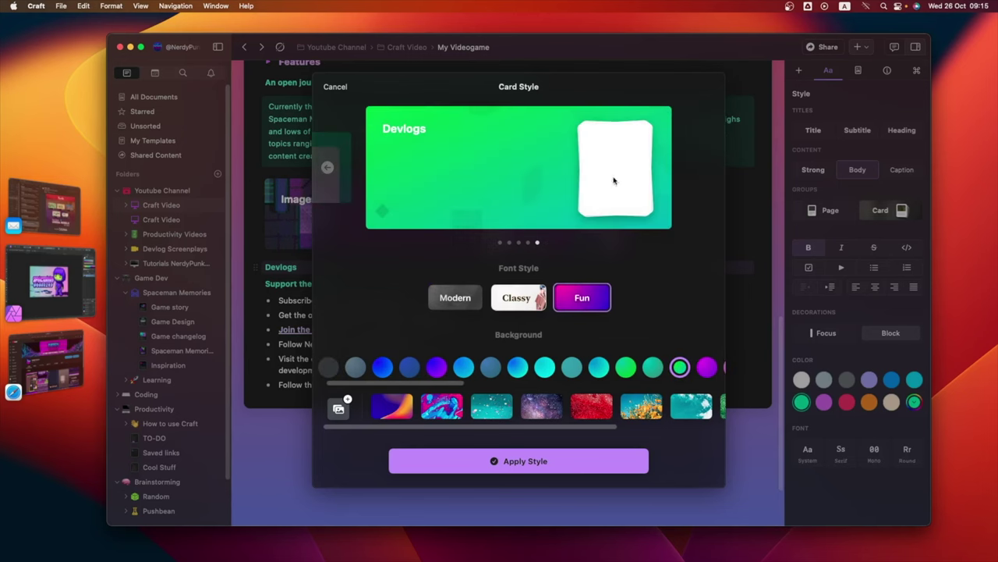
click(435, 367)
click(530, 465)
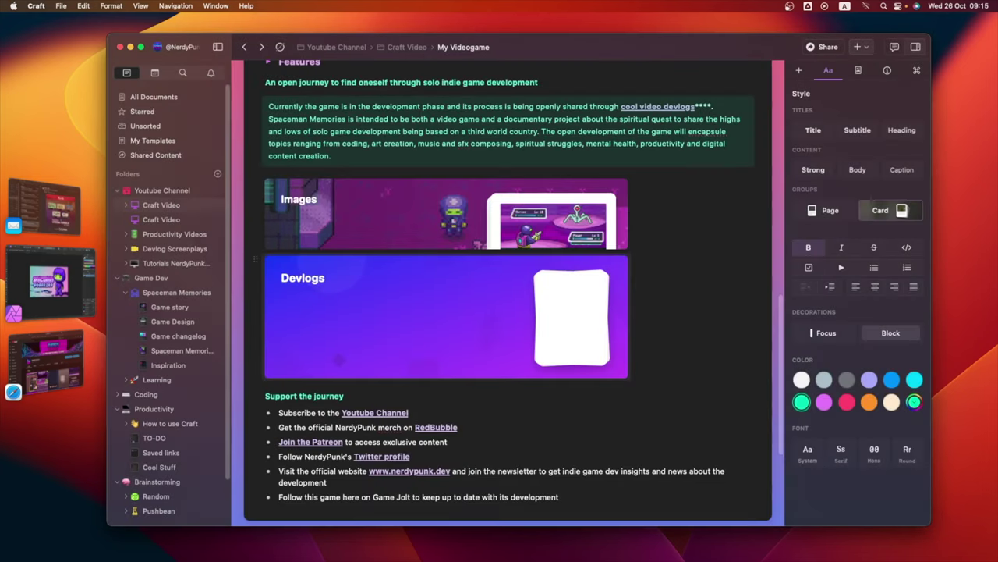
Add the YouTube devlog links inside the Devlogs card and set them all to the large-thumbnail layout.
click(390, 293)
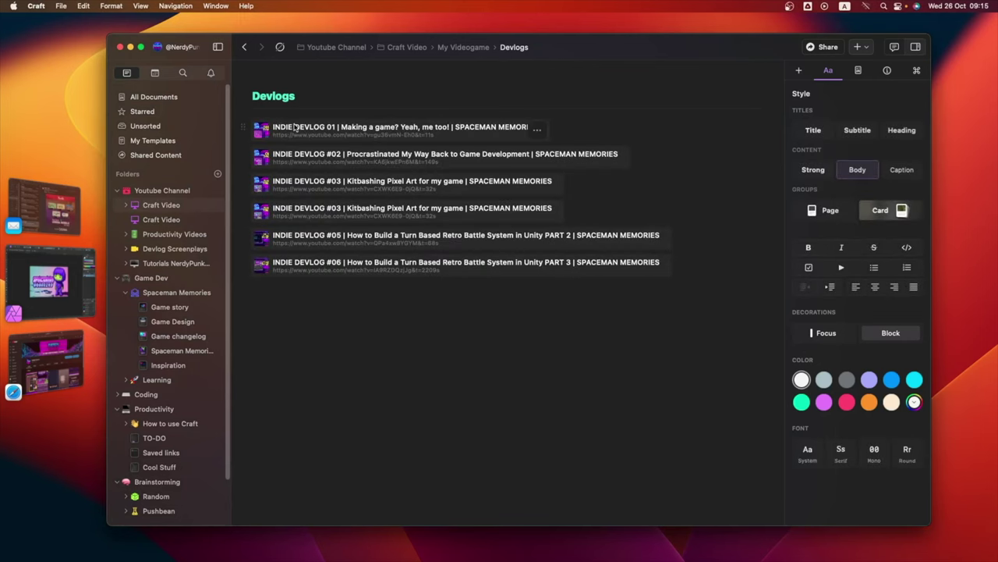
click(625, 294)
drag(663, 309, 346, 132)
click(854, 200)
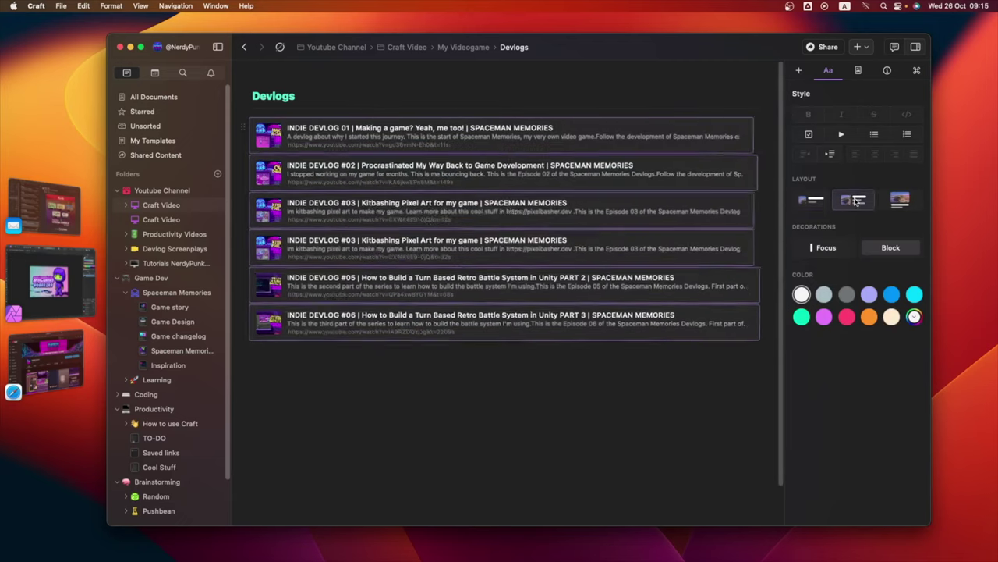
click(889, 201)
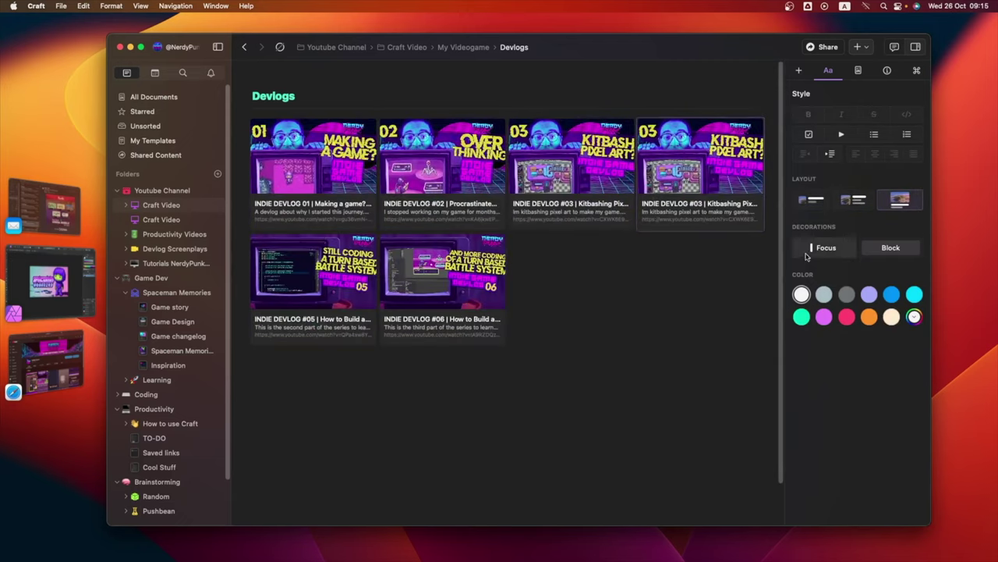
Apply the pink color to all the devlog links and return to the My Videogame page.
drag(674, 312, 318, 150)
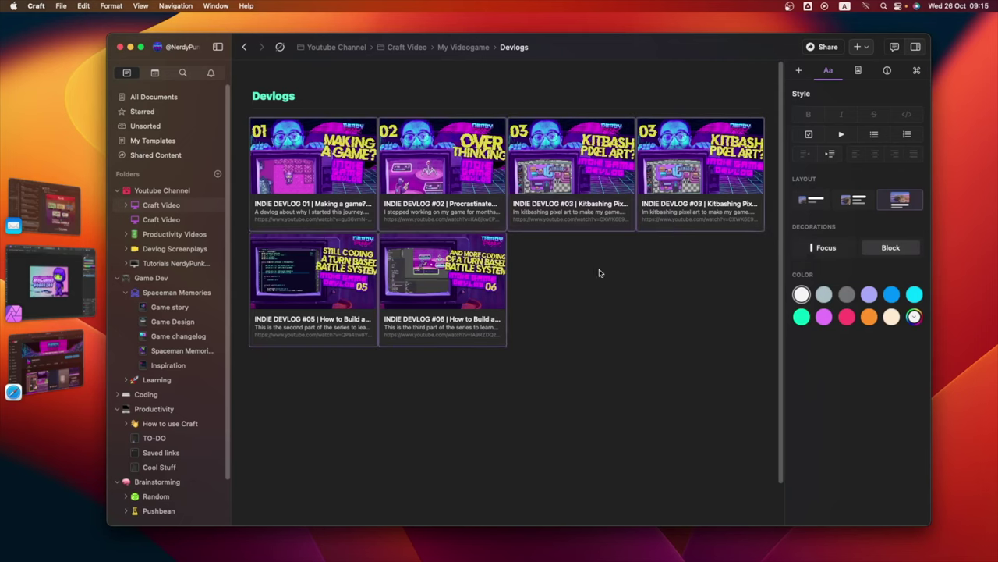
click(825, 318)
click(742, 313)
click(462, 48)
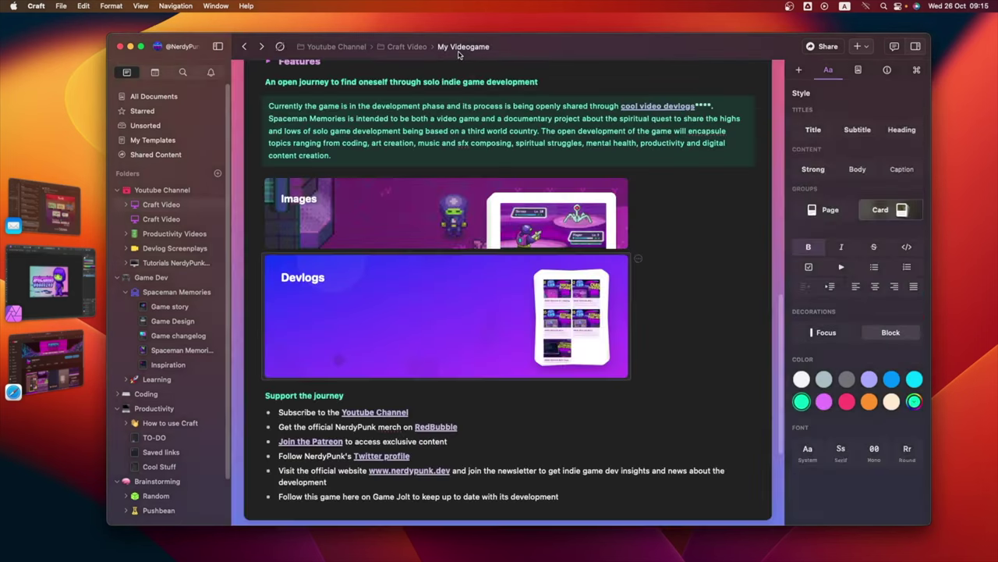
Turn off Wide Page for the My Videogame document and review the narrower layout up to its beginning.
click(858, 69)
click(910, 464)
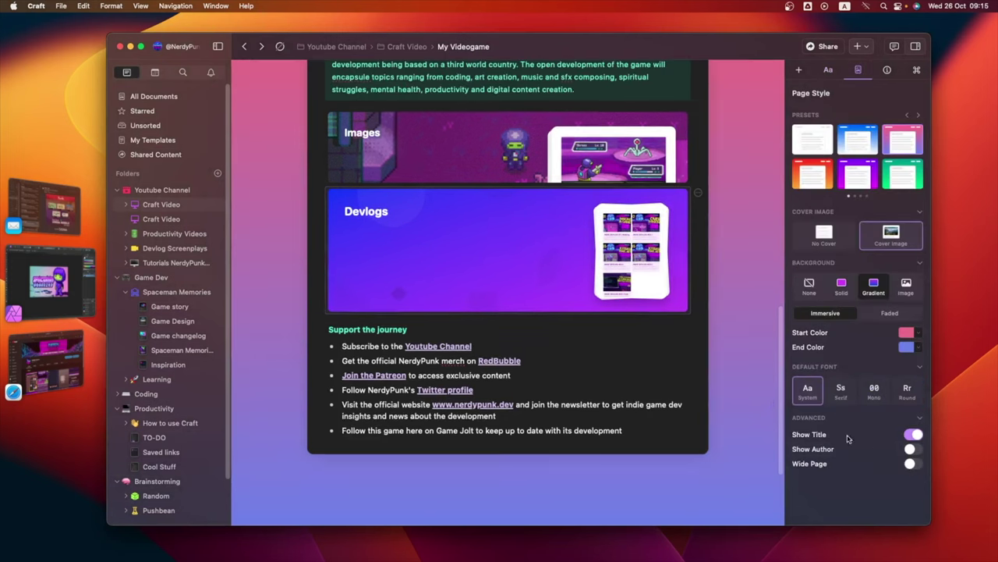
scroll(726, 414, up, 3)
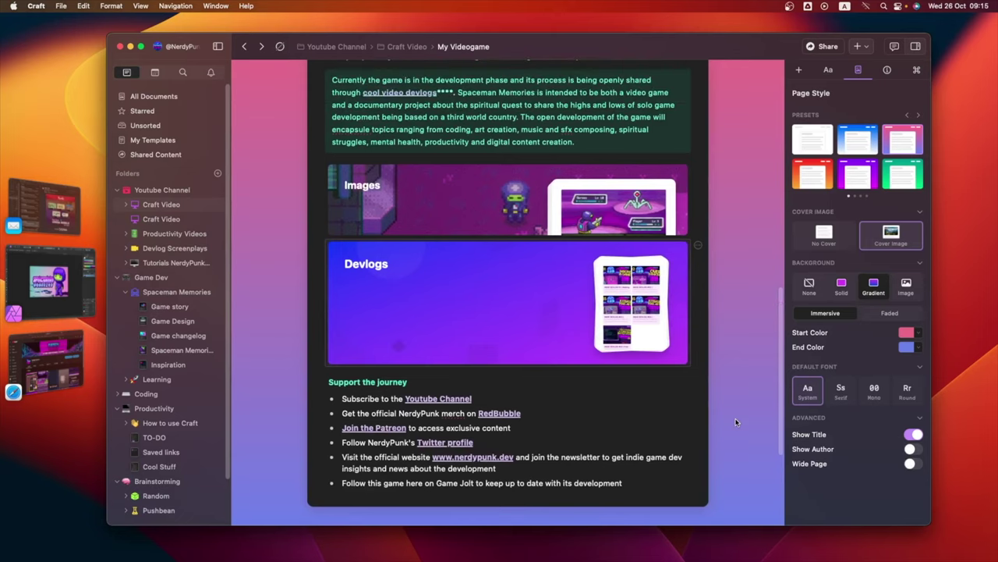
scroll(738, 374, up, 5)
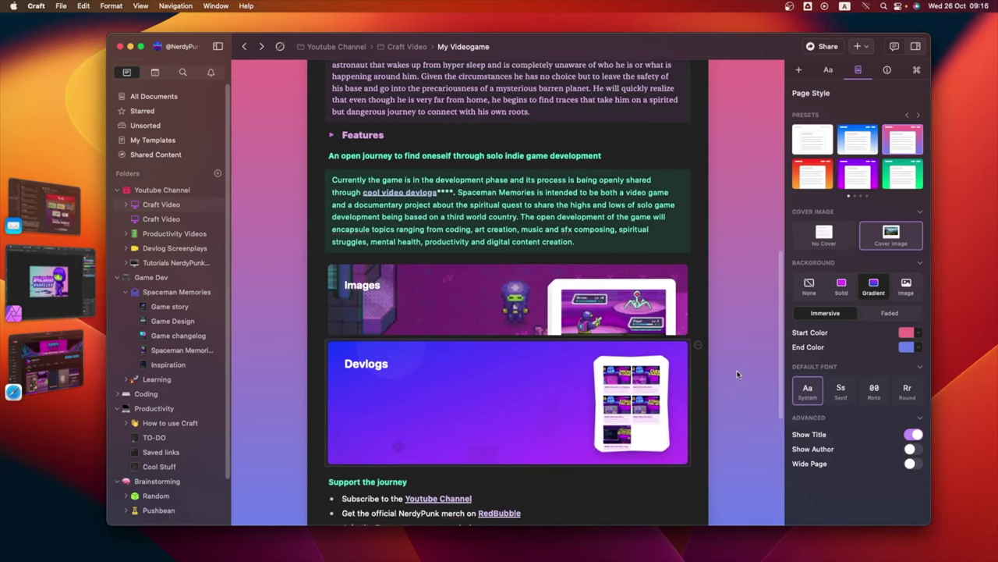
scroll(737, 374, up, 4)
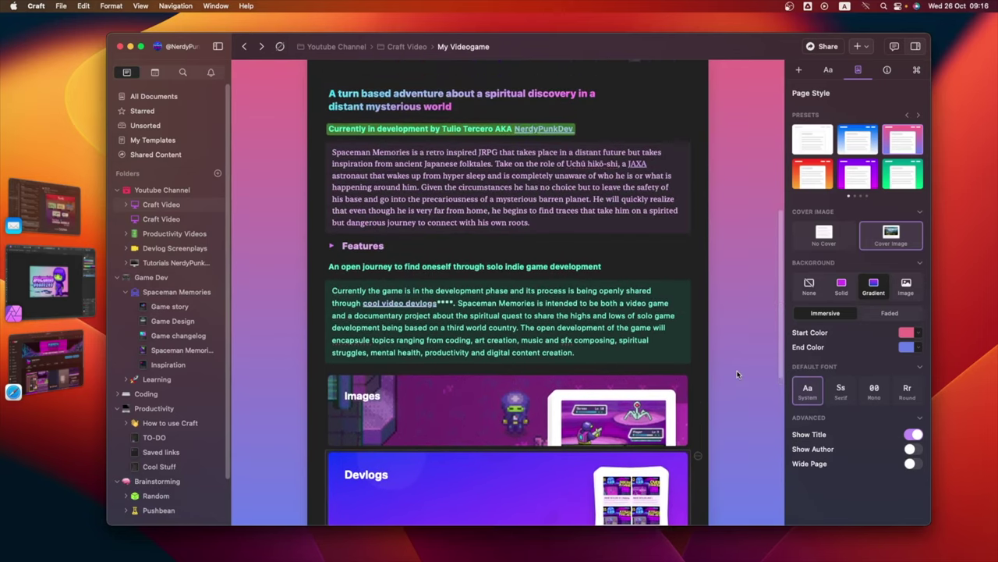
scroll(737, 374, up, 8)
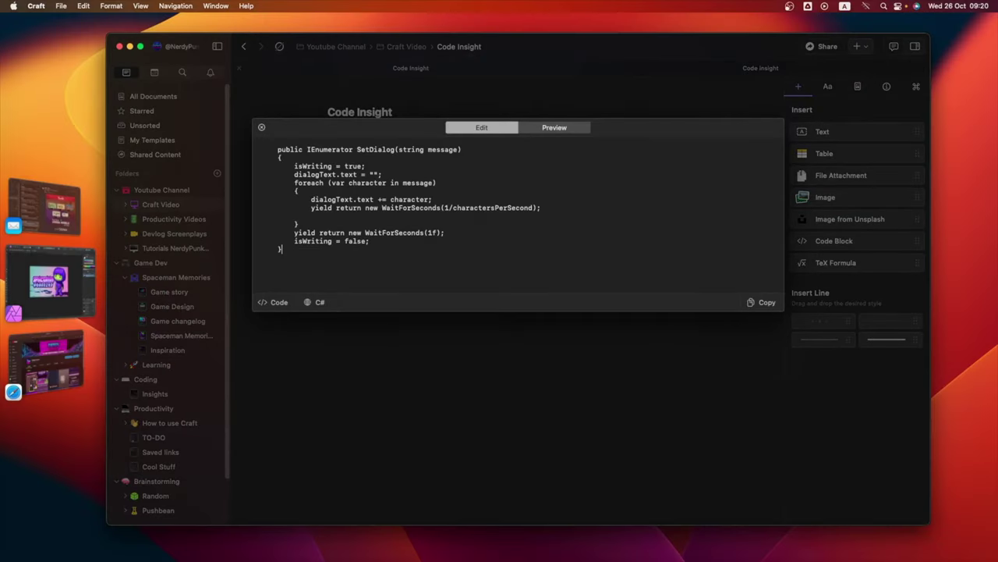
Choose C# as the SetDialog code block's language, and preview the formatted code before closing the editor.
click(283, 302)
click(316, 302)
click(317, 302)
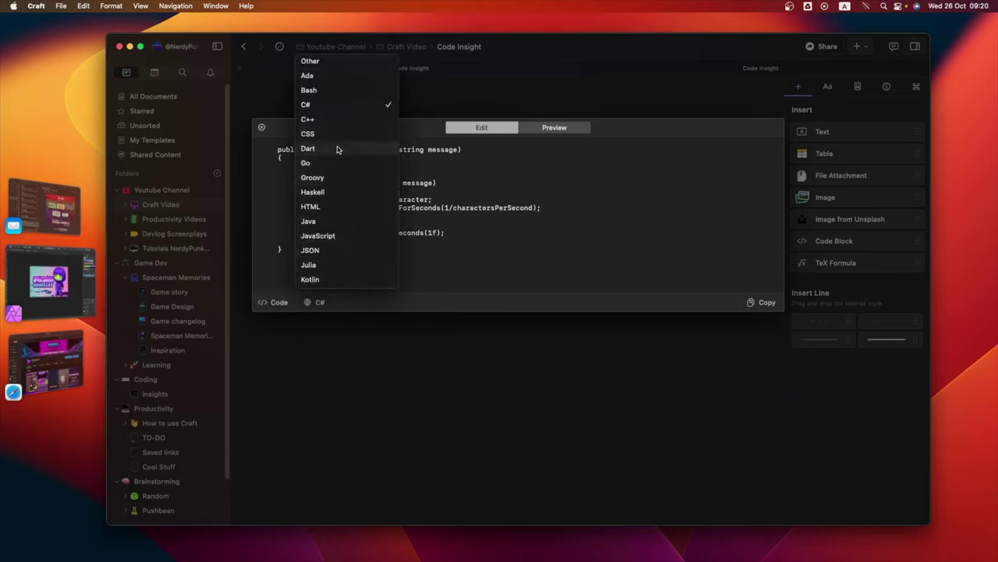
click(329, 110)
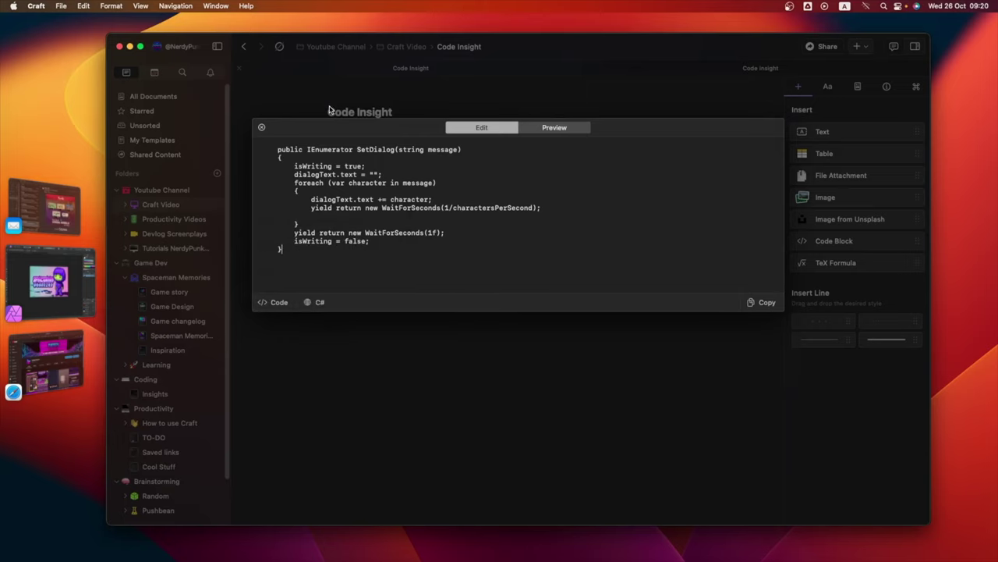
click(546, 131)
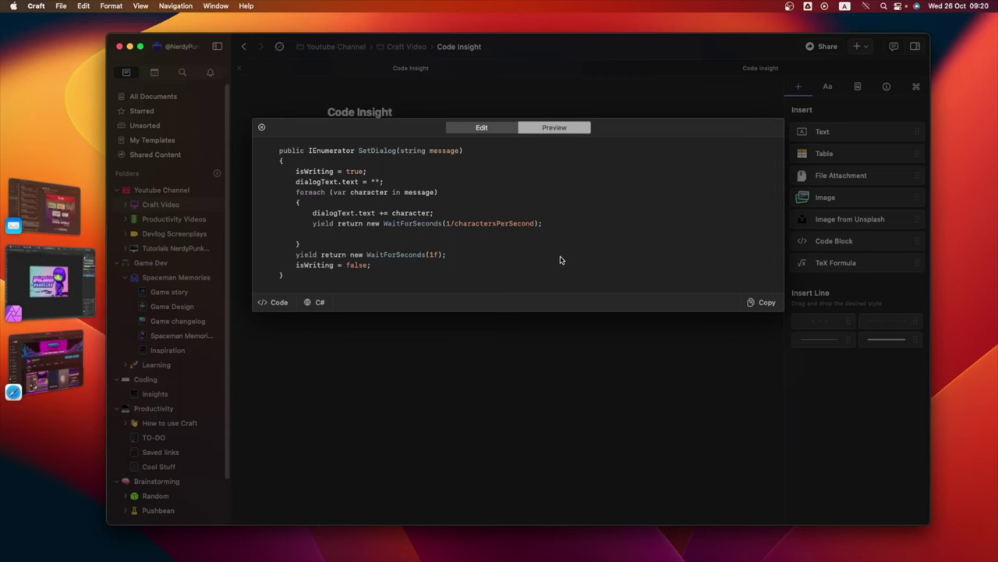
click(263, 128)
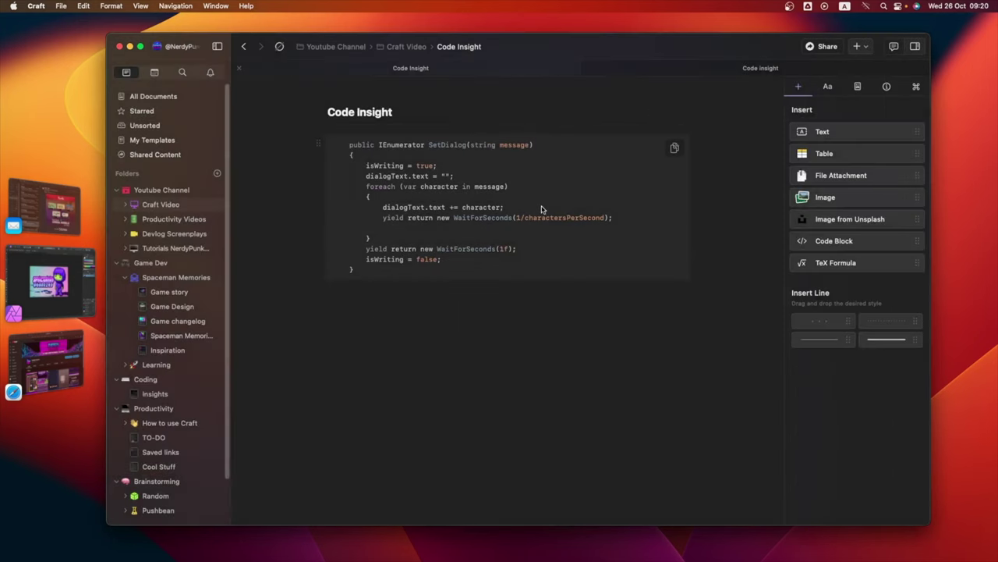
Apply the pink-to-blue gradient page preset to the Code Insight document, and switch it to the purple preset.
click(828, 86)
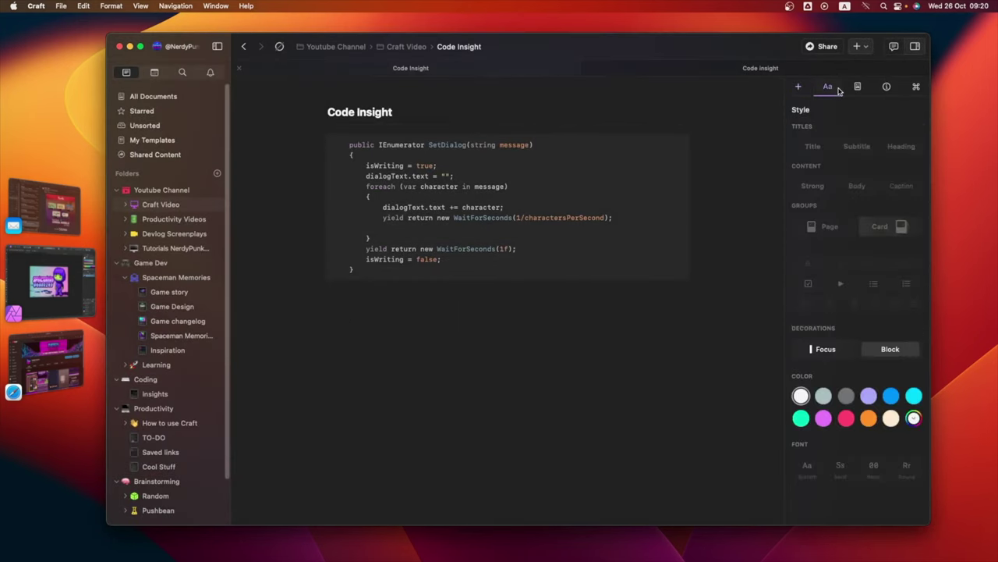
click(857, 86)
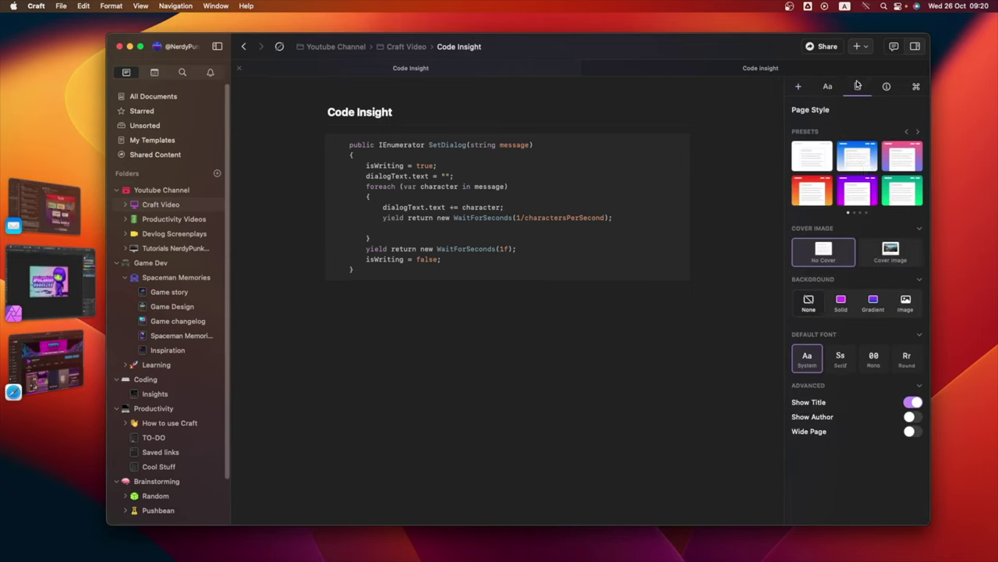
click(898, 160)
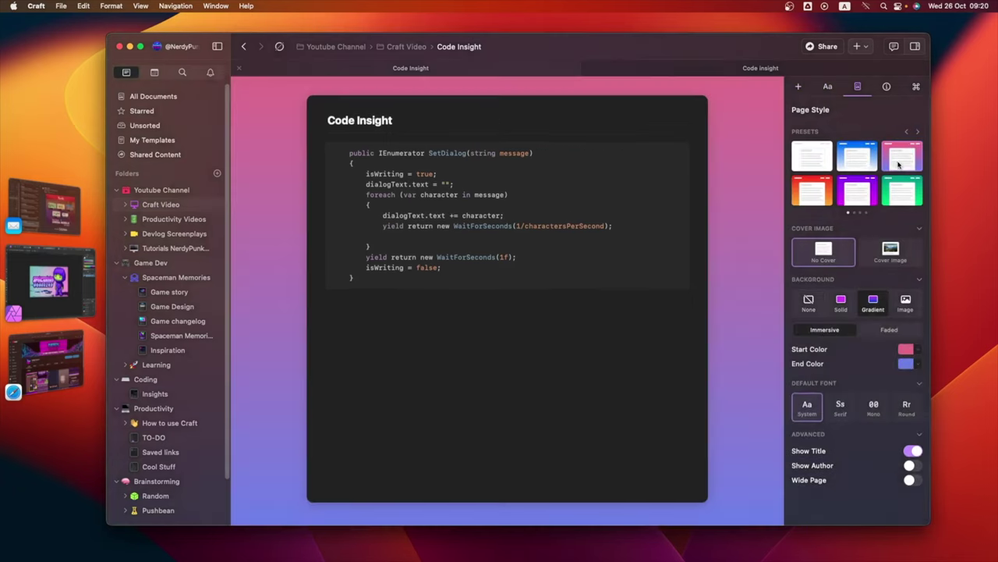
click(858, 201)
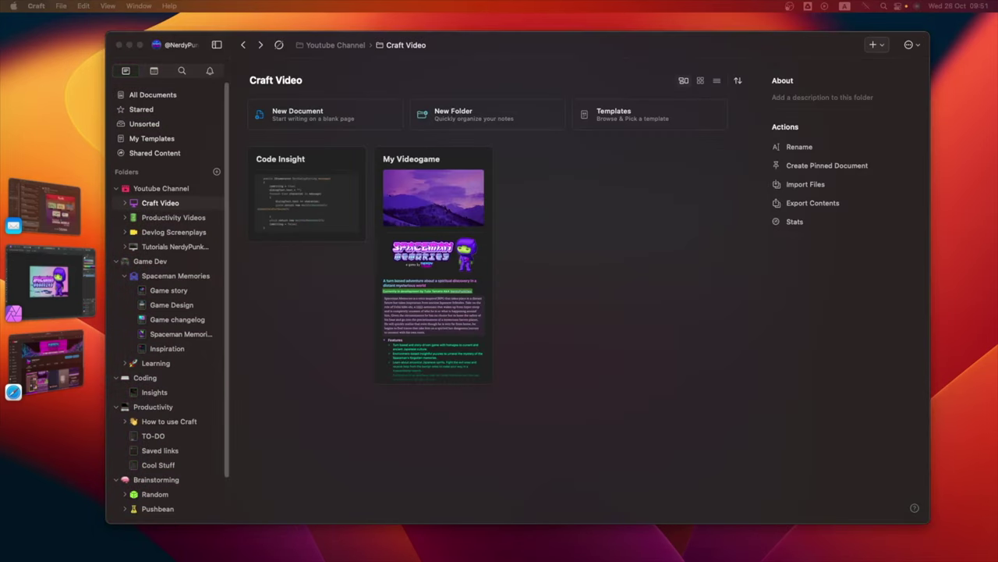
Create a document titled "New Stuff" in the Craft Video folder and add the line "My To Do List" to it.
click(629, 273)
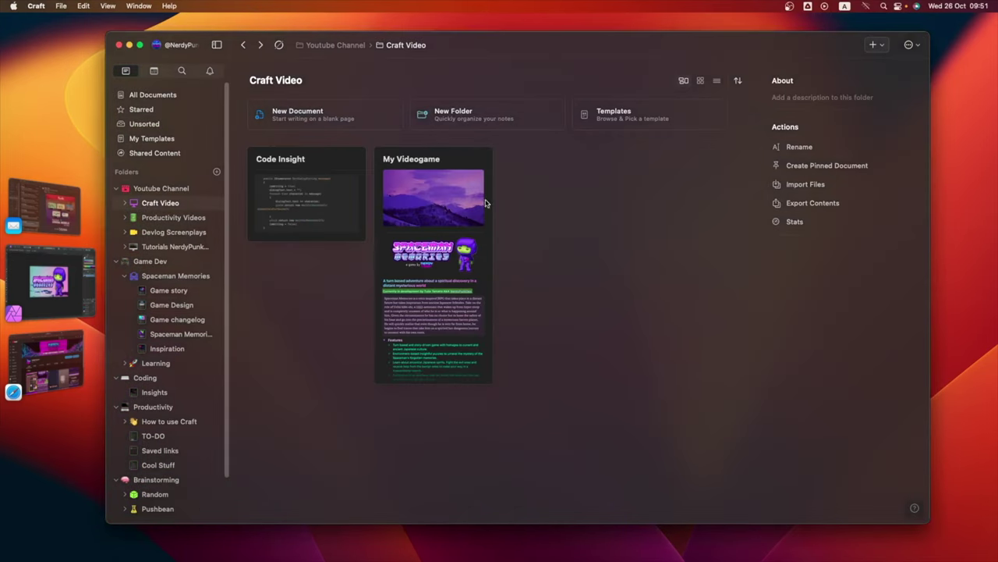
click(304, 110)
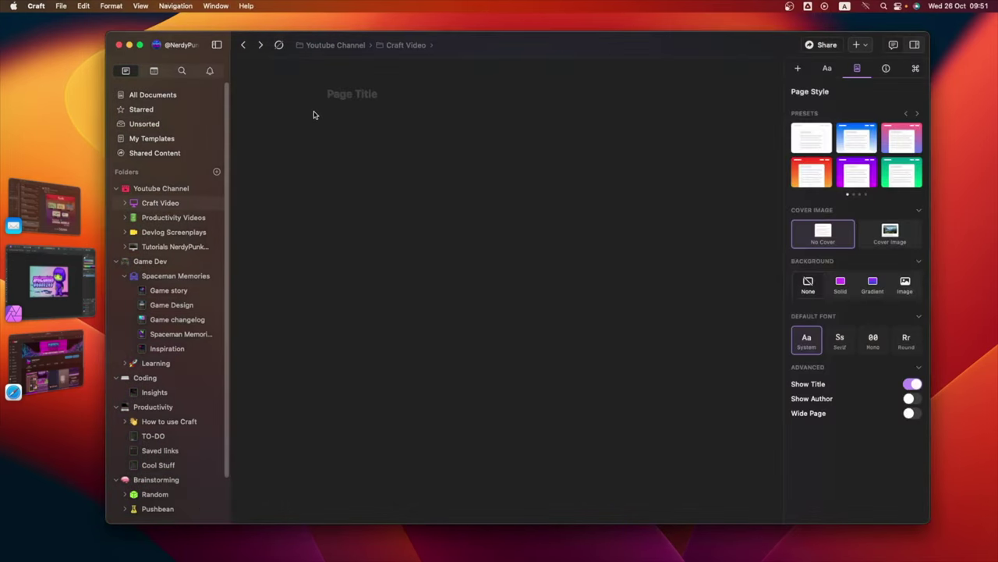
text(New Stuff)
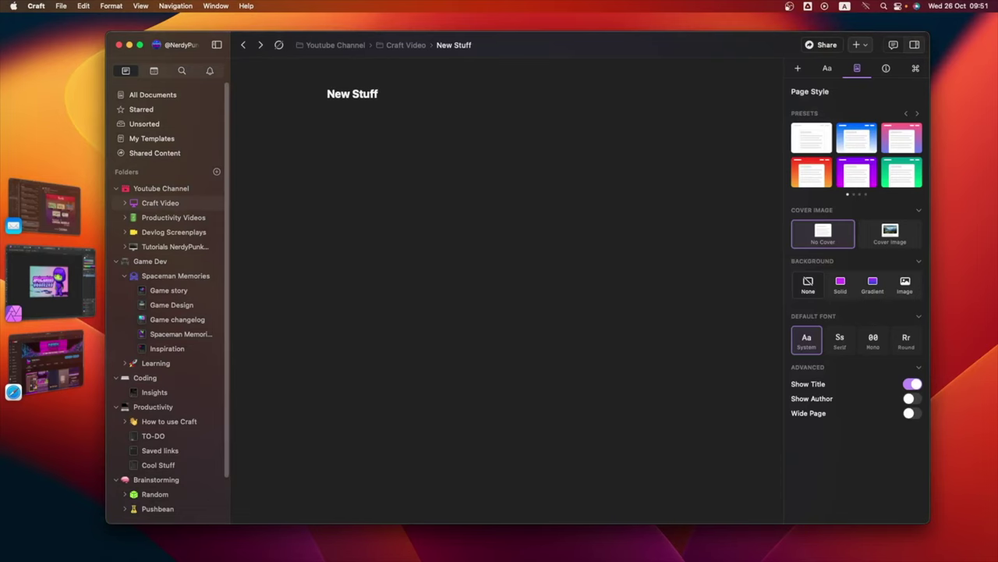
text(My To Do List)
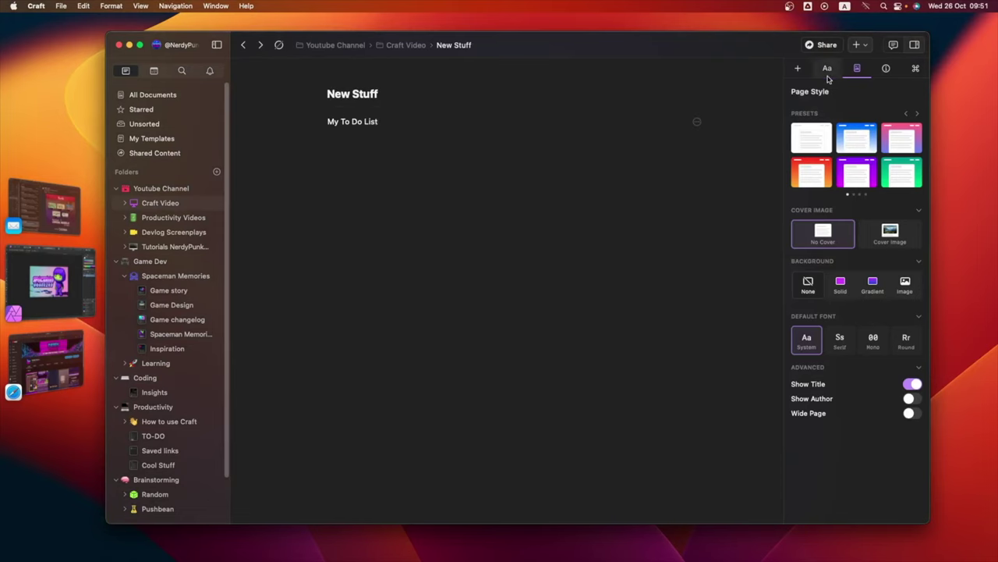
Turn the "My To Do List" line into a card styled with the blue-and-magenta paint image.
click(827, 69)
click(879, 208)
click(581, 296)
click(524, 458)
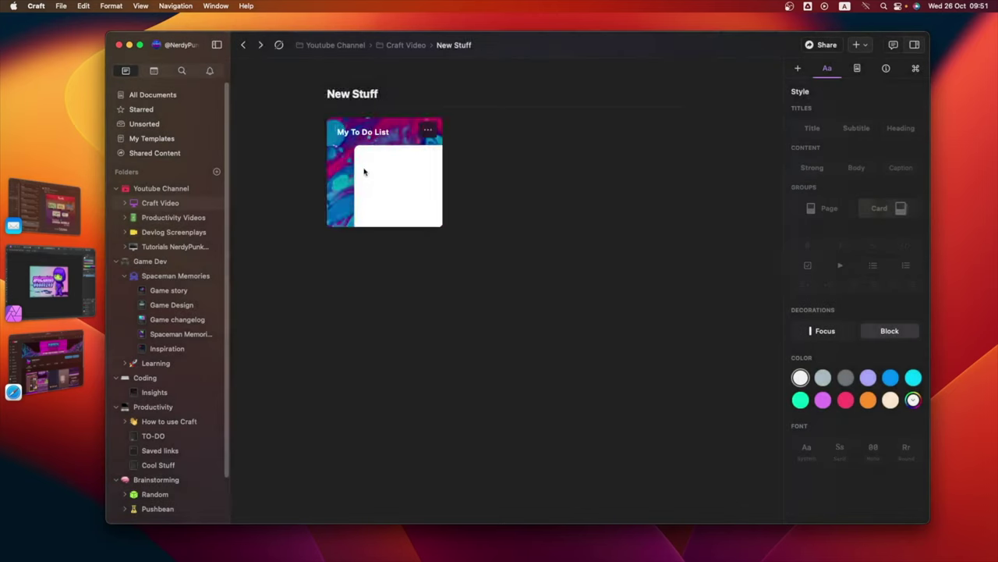
Open the My To Do List card, give its page an image background, and set the Unsplash "to do" photo with the pink note as cover.
click(361, 165)
click(905, 286)
click(890, 233)
click(671, 262)
click(702, 286)
text(to do)
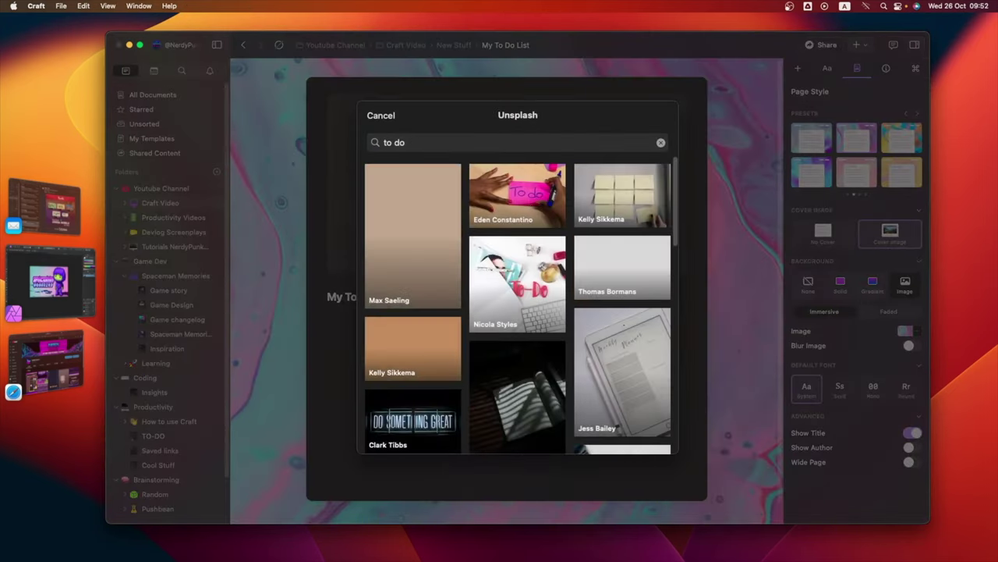
click(511, 199)
Write seven task lines, from "Write screenplay and instructions for seventh devlog video" to "Make additional research about older Japanese folktales", without a trailing blank line.
click(358, 360)
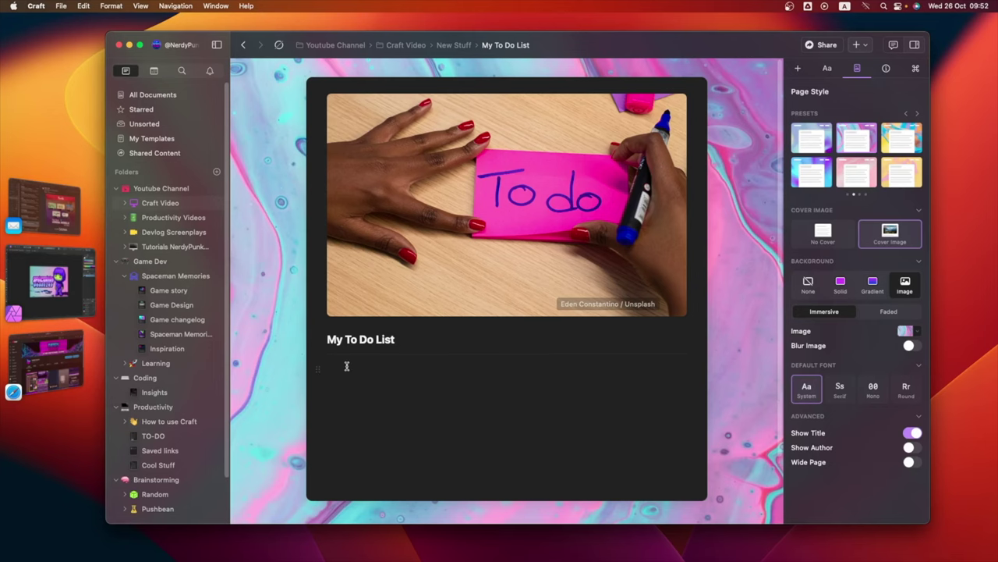
text(Write screenplay and instructions for seventh devlog video Post last week's devlog on alternative forums Think about idea for the next Youtube Short Start downloading Grounded for the weekend trip Start working on Spaceman Memories save system Finish the art for the new battle screen UI Make additional research about older Japanese folktales)
scroll(347, 366, down, 2)
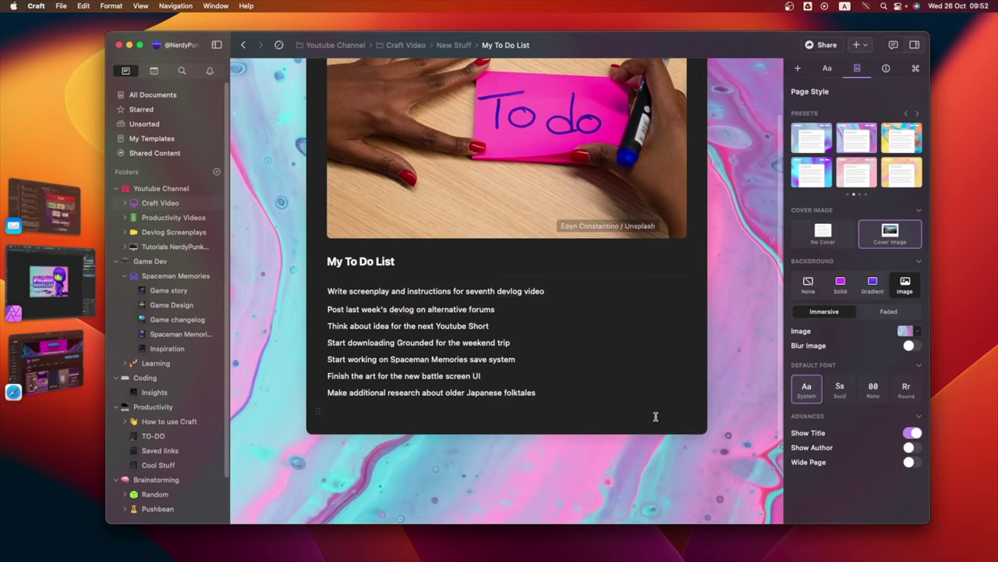
key(BackSpace)
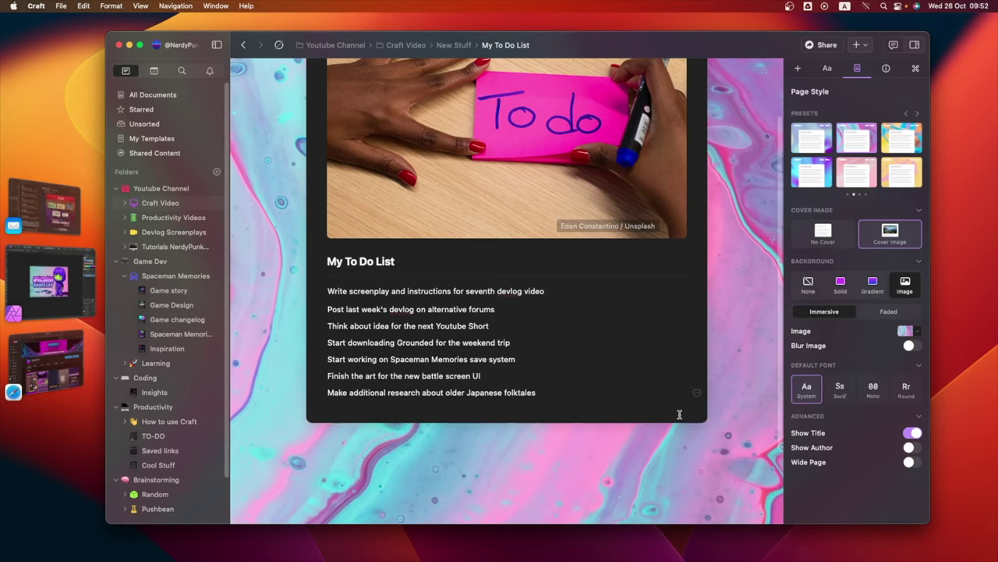
Convert all seven task lines under My To Do List into to-do checkboxes.
drag(679, 415, 330, 289)
scroll(507, 312, up, 2)
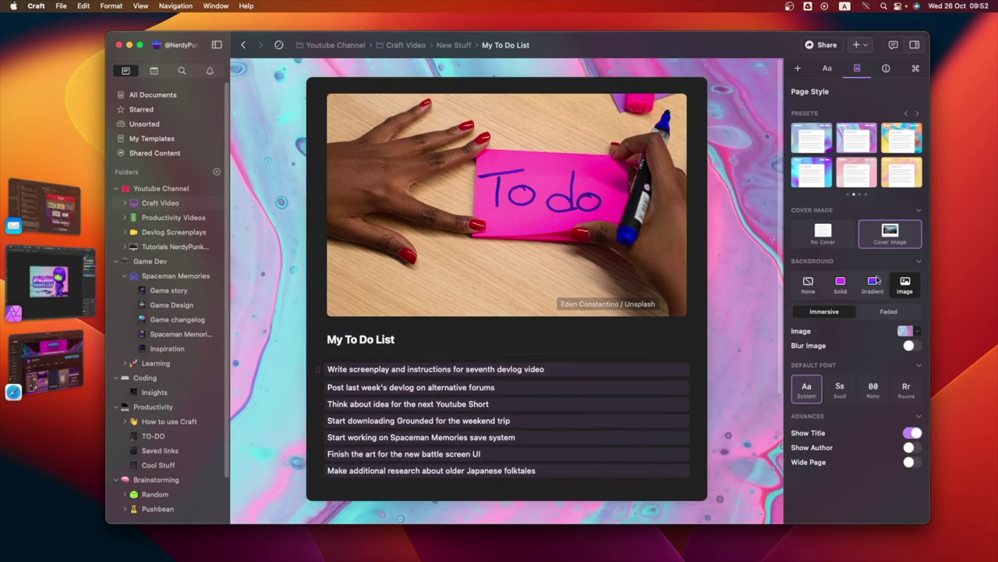
click(827, 68)
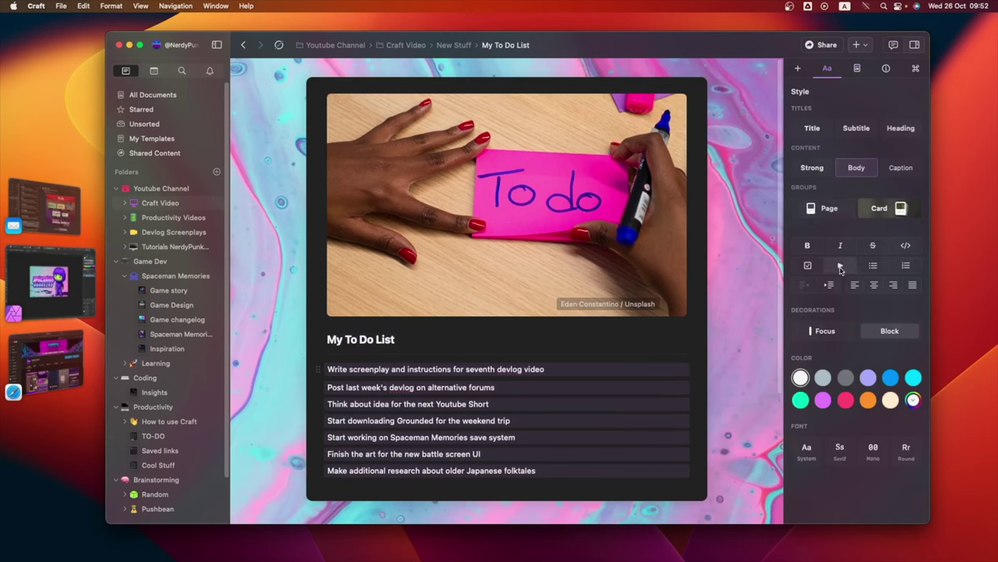
click(808, 266)
Mark the tasks for posting last week's devlog, the Youtube Short idea, downloading Grounded and the battle screen UI art as done.
scroll(612, 351, down, 3)
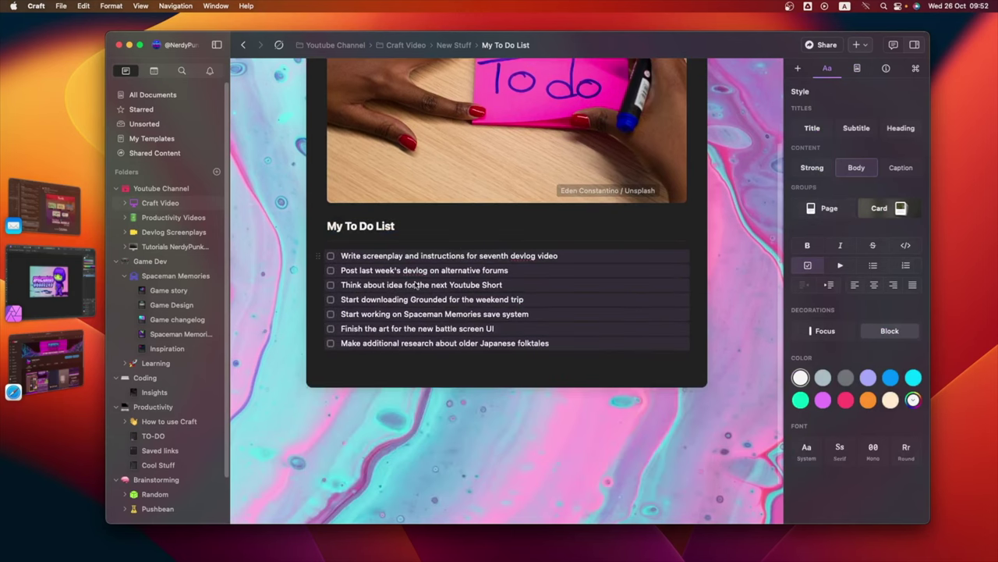
click(330, 270)
click(331, 286)
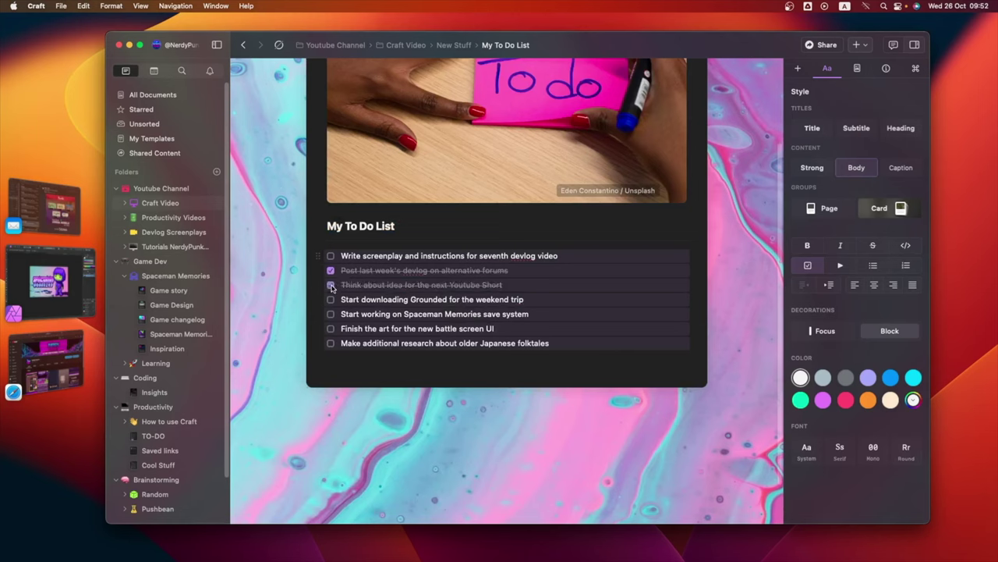
click(331, 299)
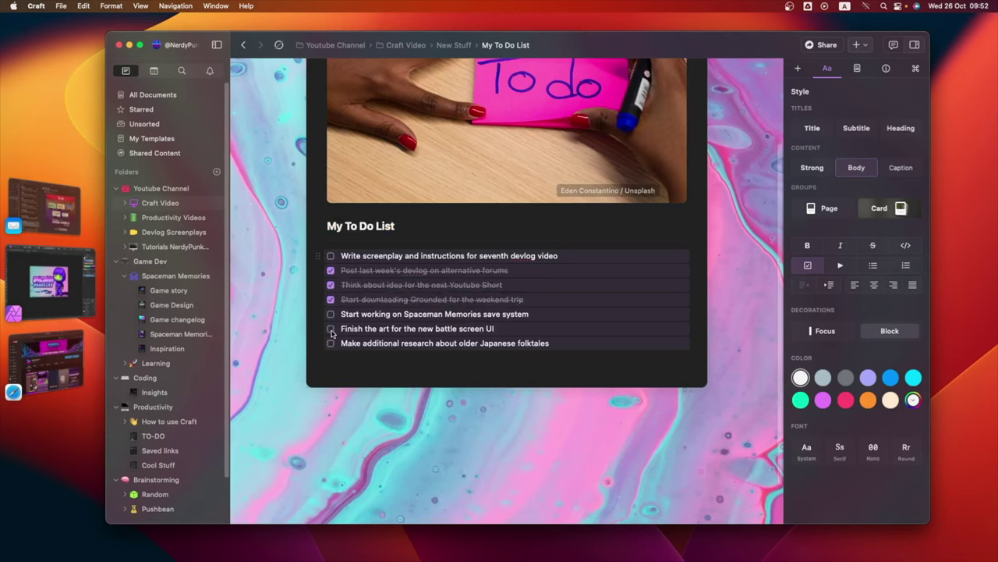
click(330, 329)
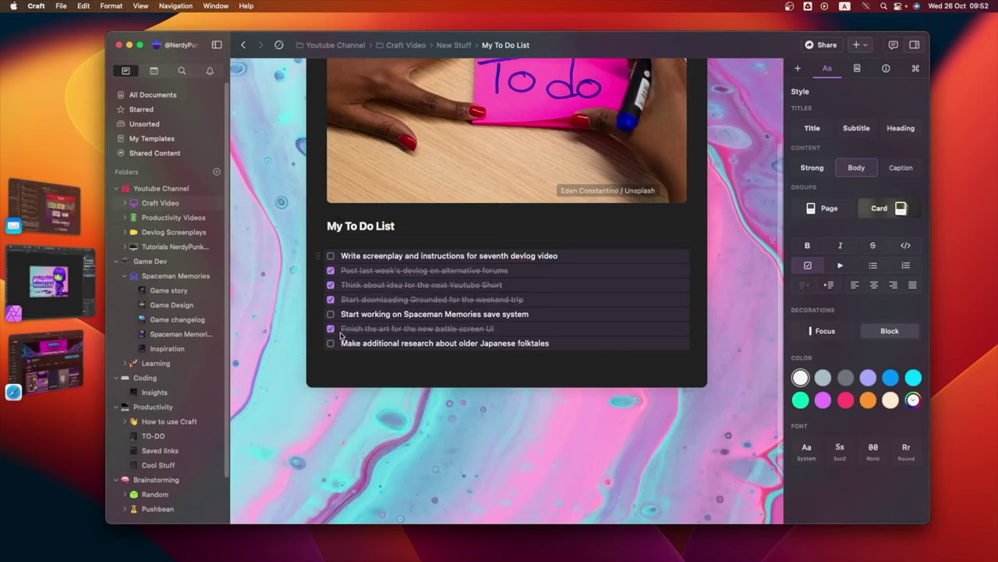
Add a blank line below the tasks and paste a copy of My Videogame's Images card there.
click(511, 380)
key(Return)
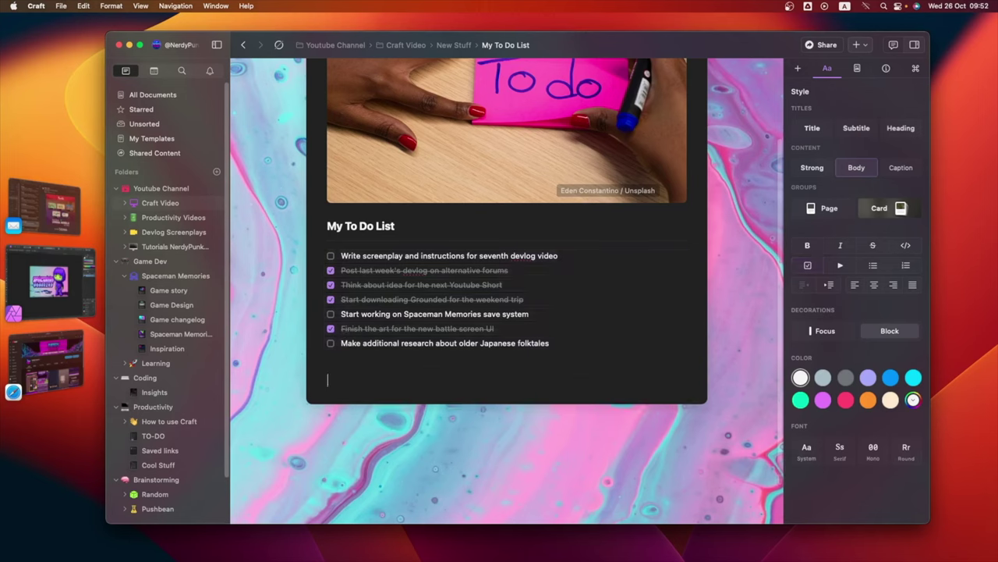
click(192, 203)
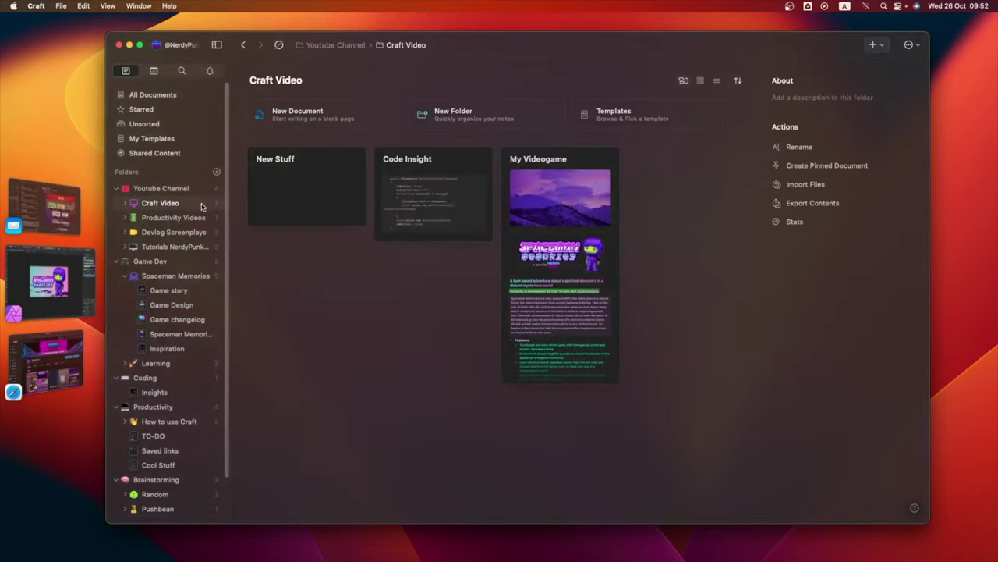
click(556, 345)
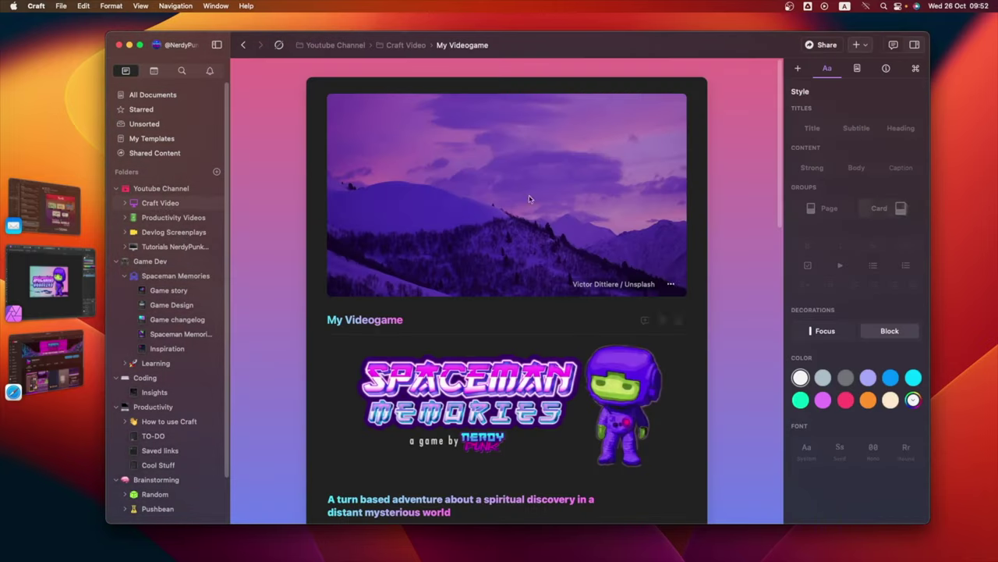
scroll(555, 345, down, 10)
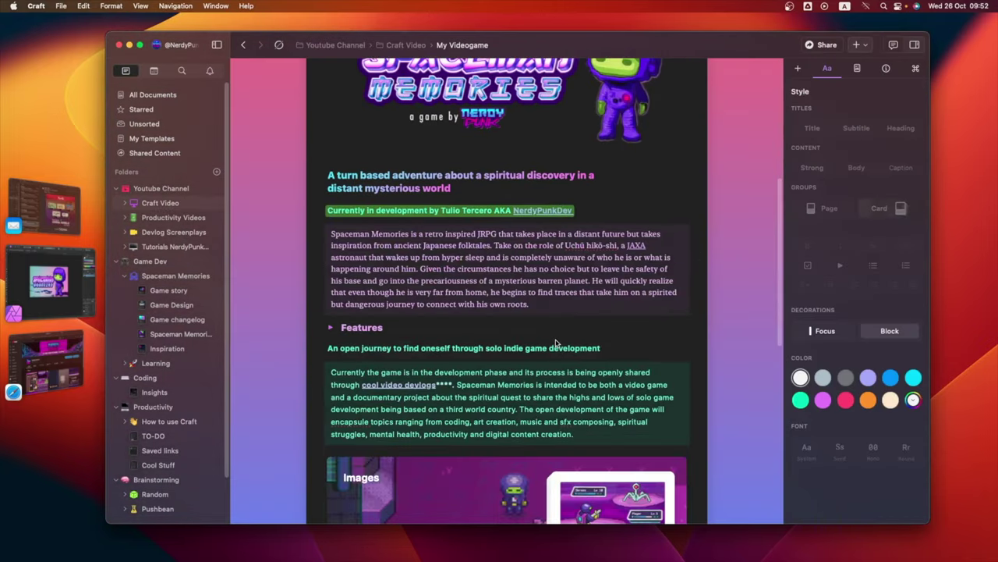
key(super+c)
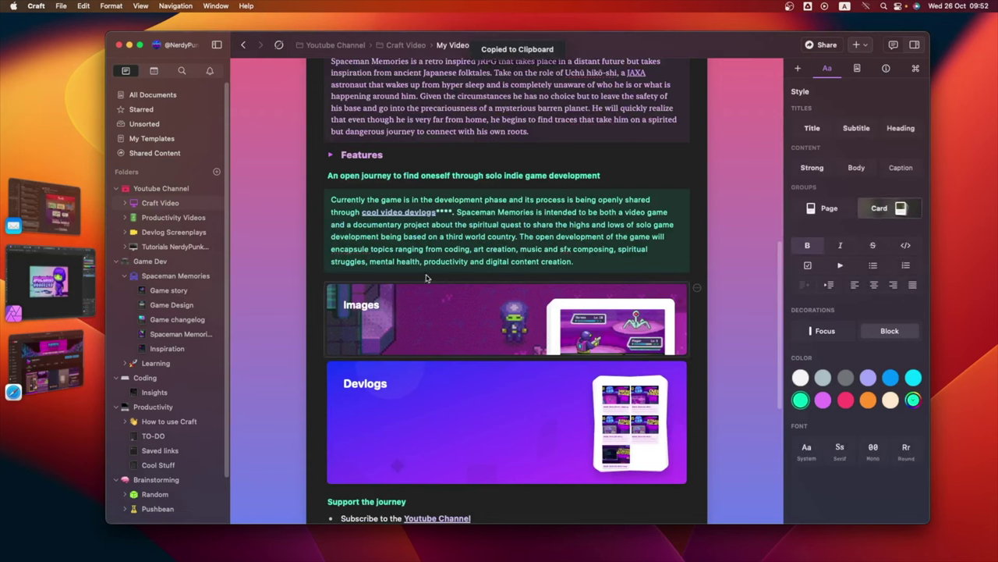
click(159, 204)
click(386, 171)
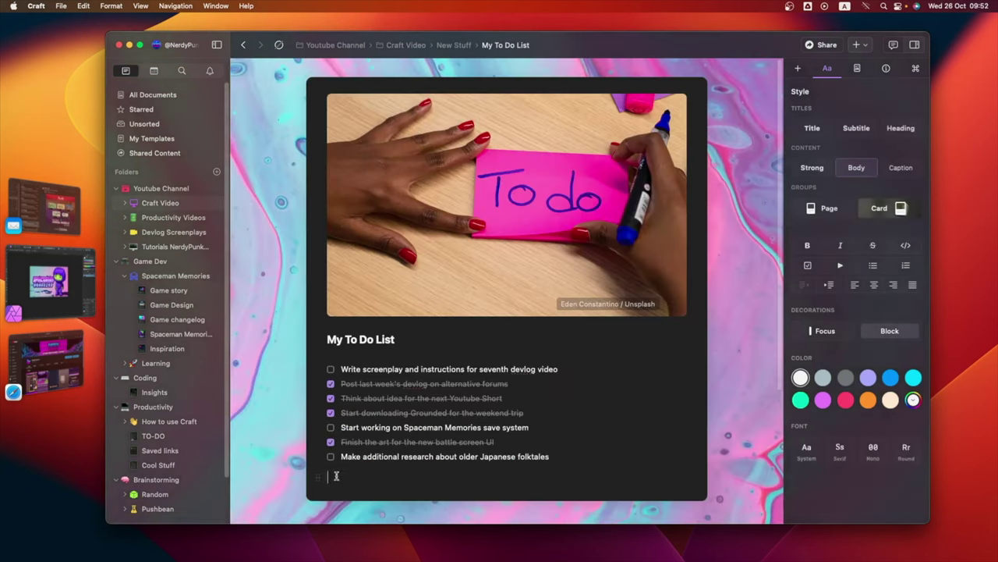
key(super+v)
Open the pasted Images card and turn all its images into to-do items with green checkboxes.
click(579, 341)
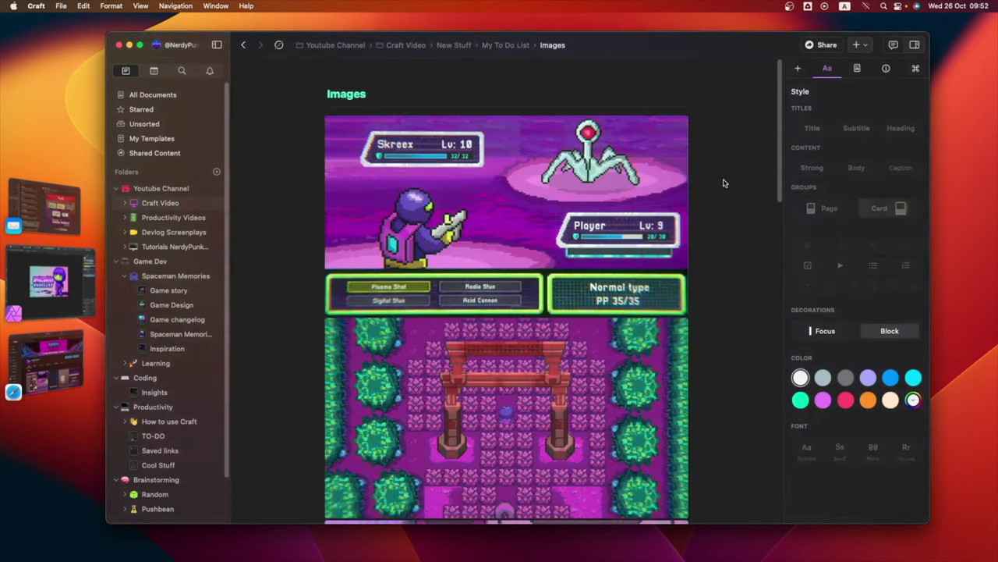
click(672, 205)
scroll(305, 486, down, 10)
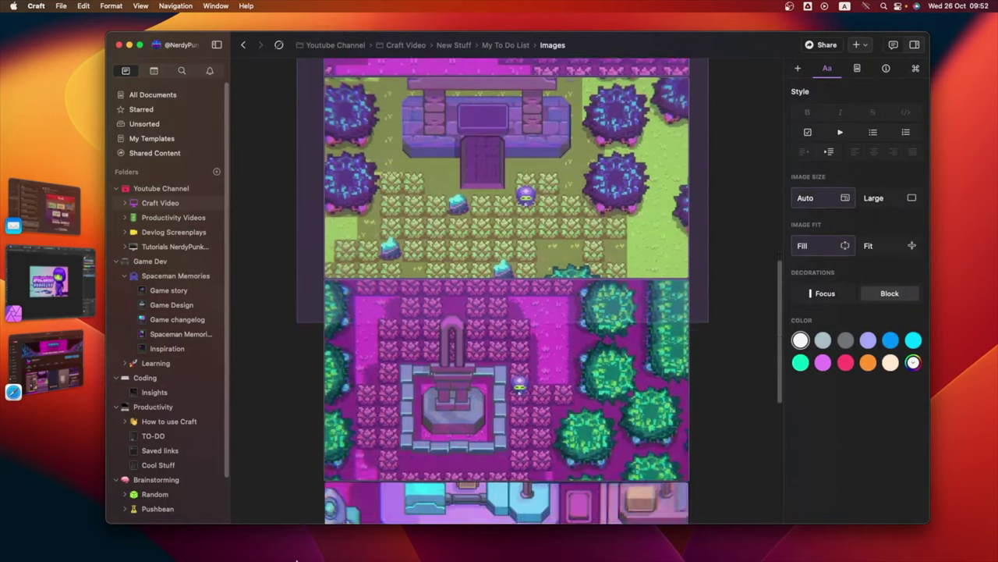
scroll(320, 479, down, 4)
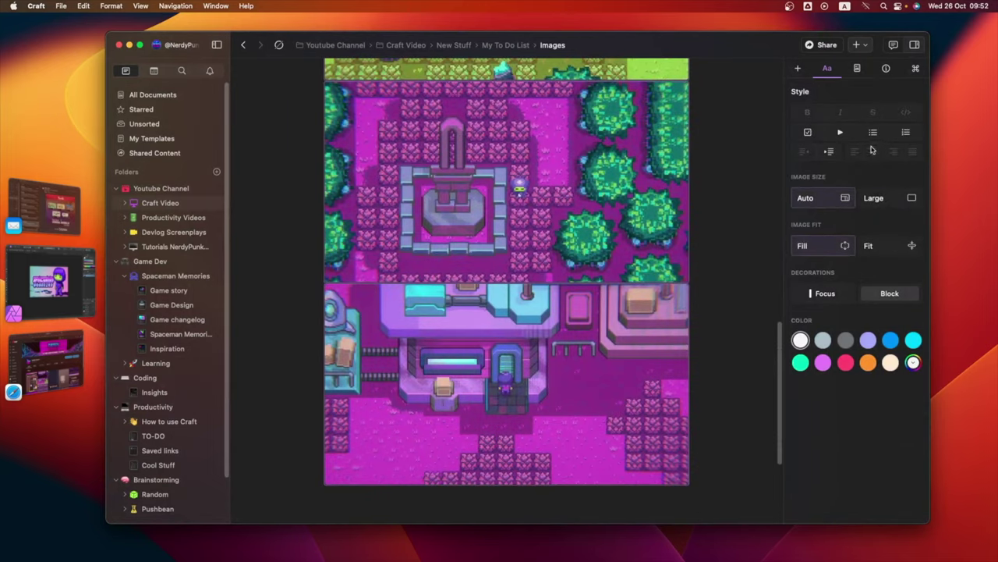
click(808, 132)
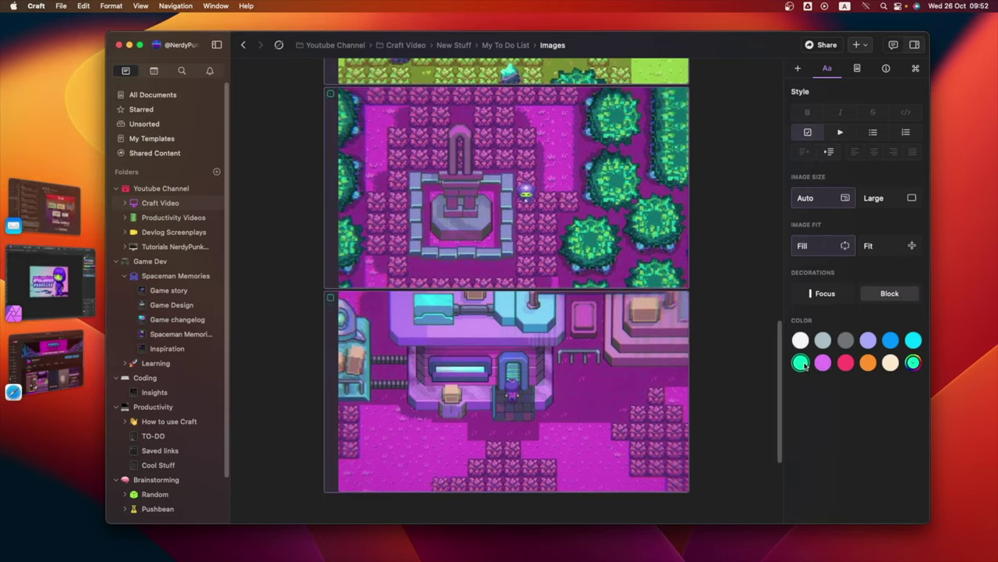
Check off the battle screenshot and the third image in the Images card, and apply the pink-red color to the selected images.
scroll(702, 333, up, 15)
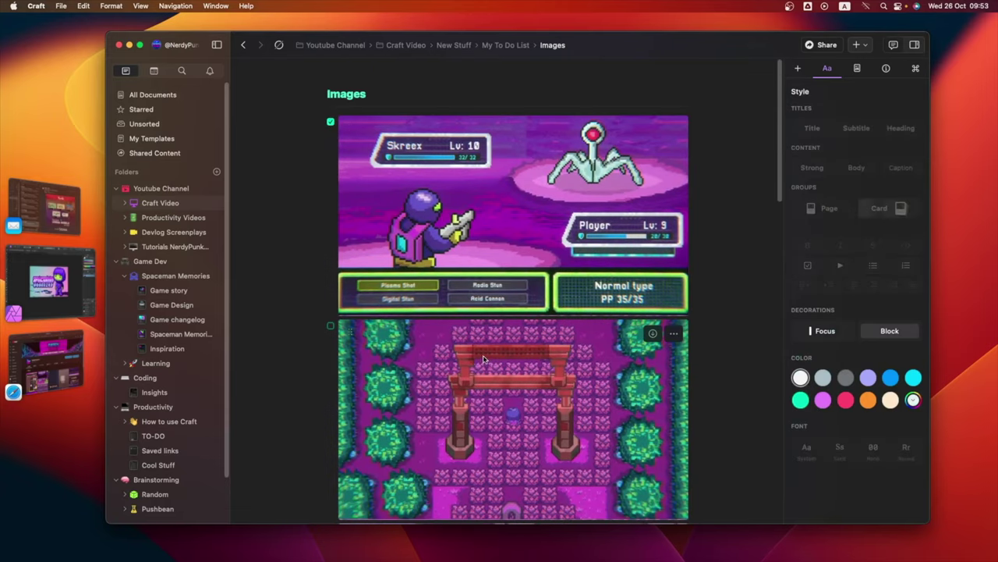
scroll(483, 360, down, 3)
scroll(326, 495, up, 2)
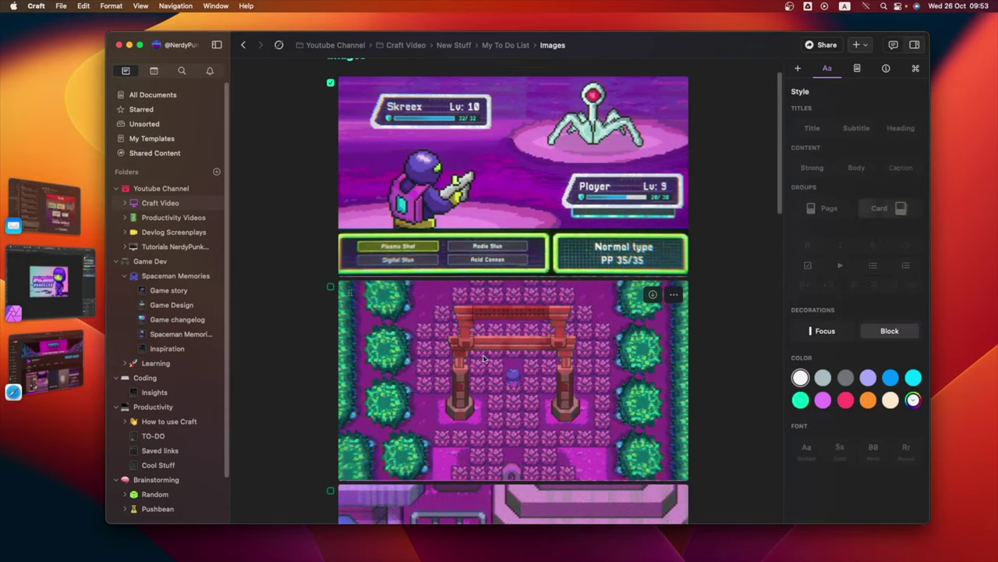
click(330, 491)
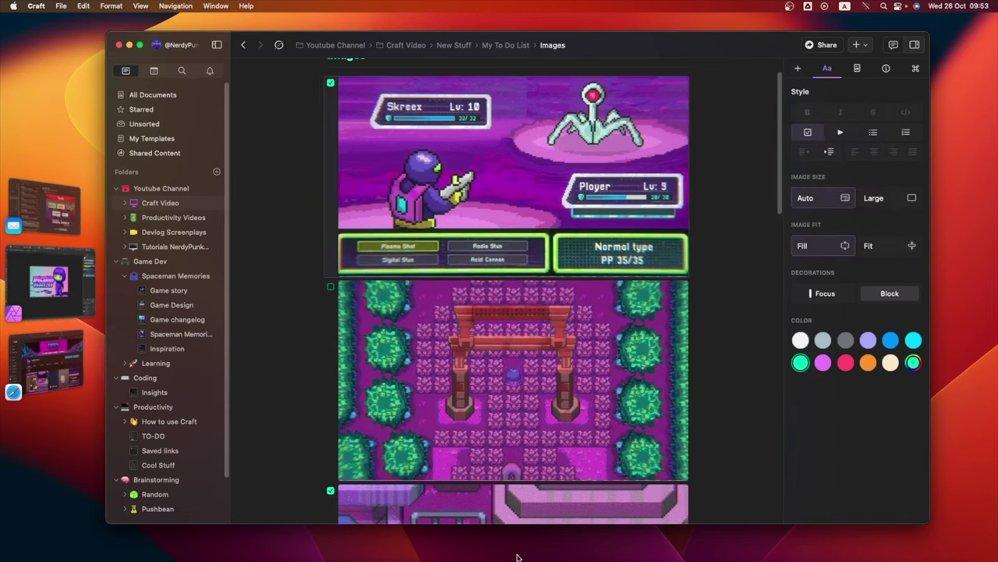
scroll(511, 491, down, 4)
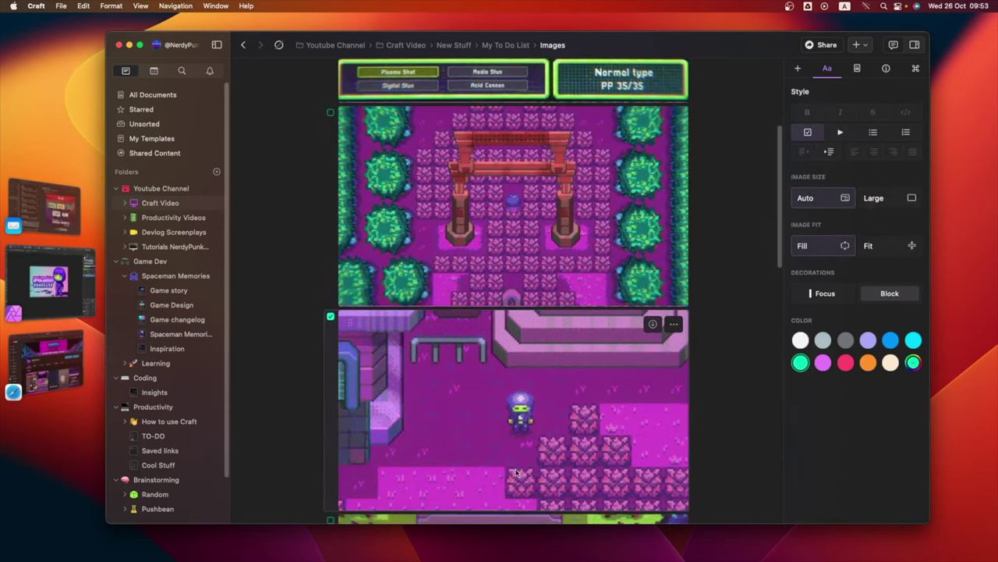
scroll(526, 336, up, 4)
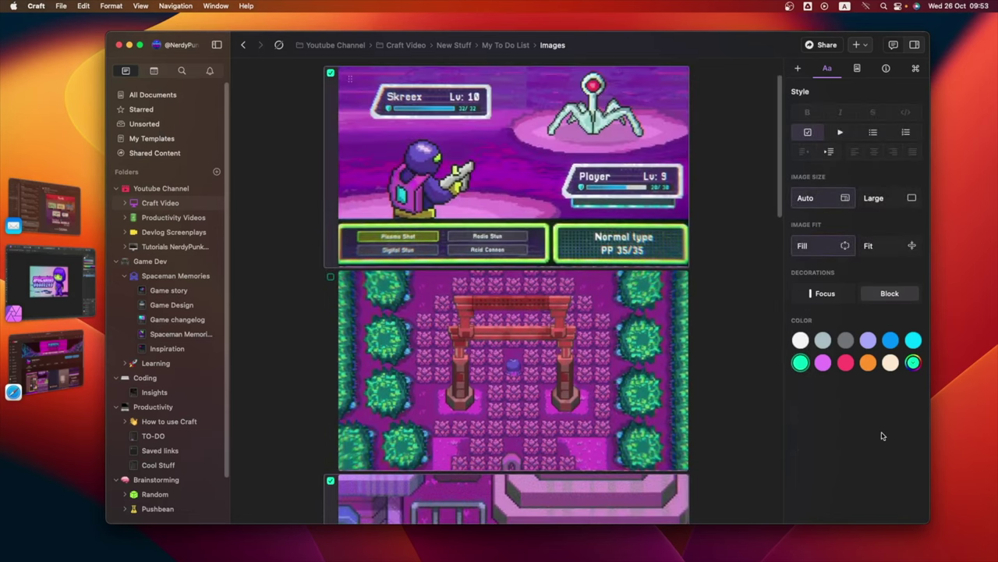
click(846, 363)
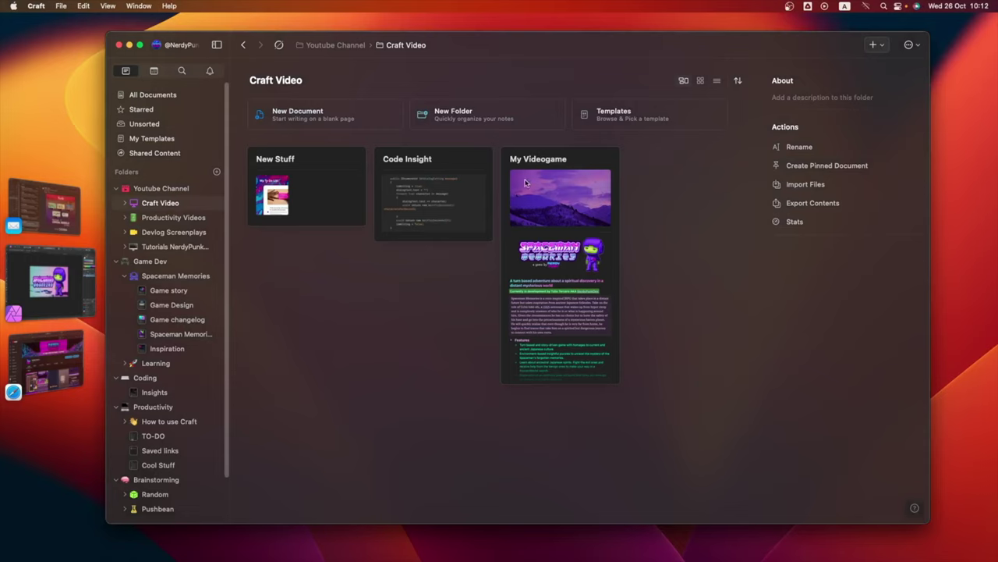
Open today's daily note from the calendar, mark "Finish filling the form for SC" as done and remove the empty to-do line.
click(154, 72)
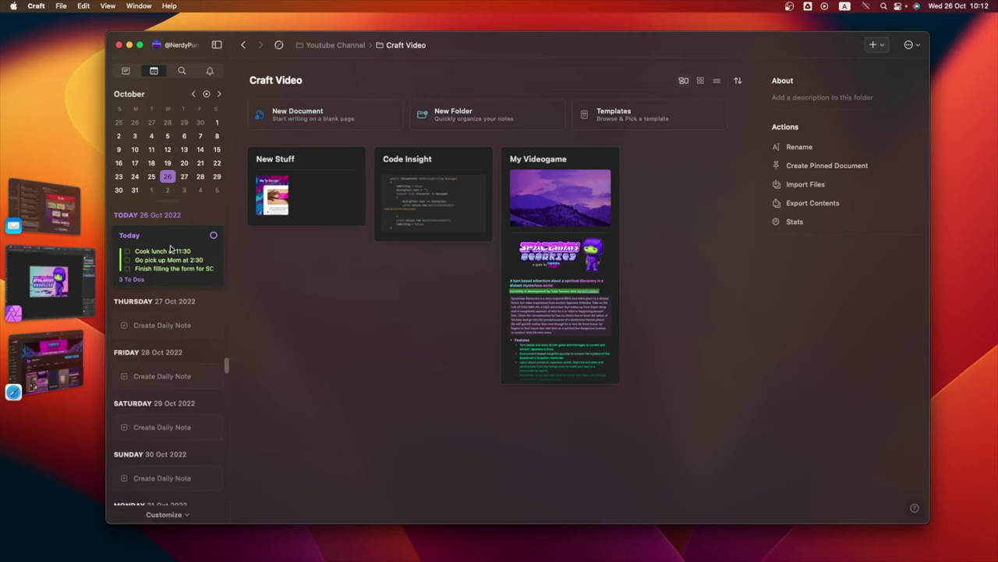
click(170, 249)
click(355, 301)
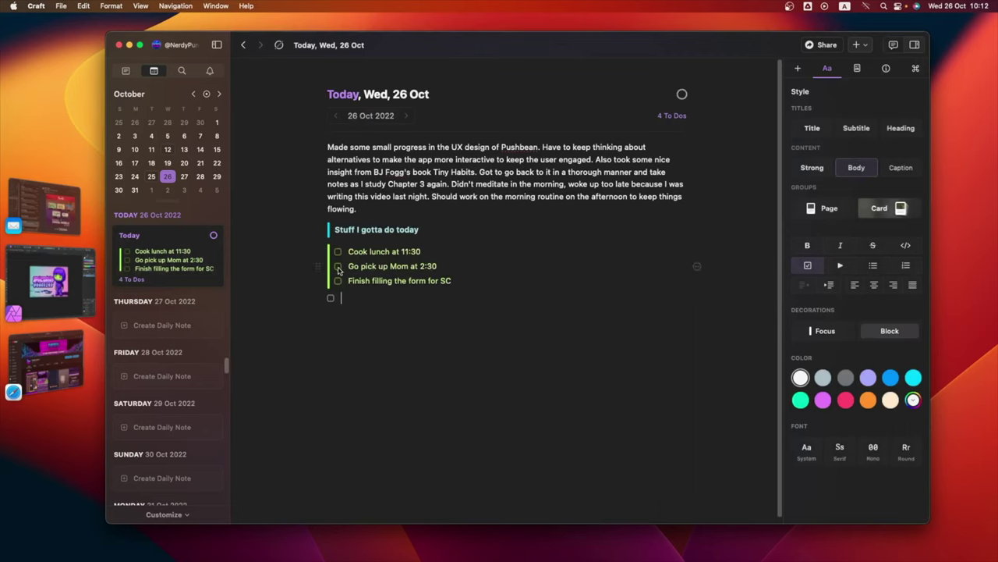
click(338, 280)
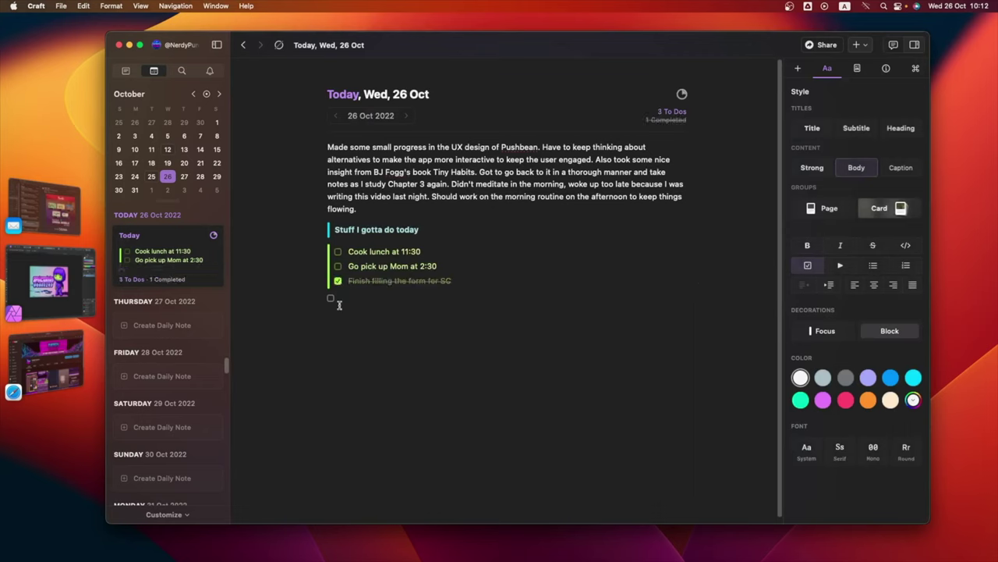
key(BackSpace)
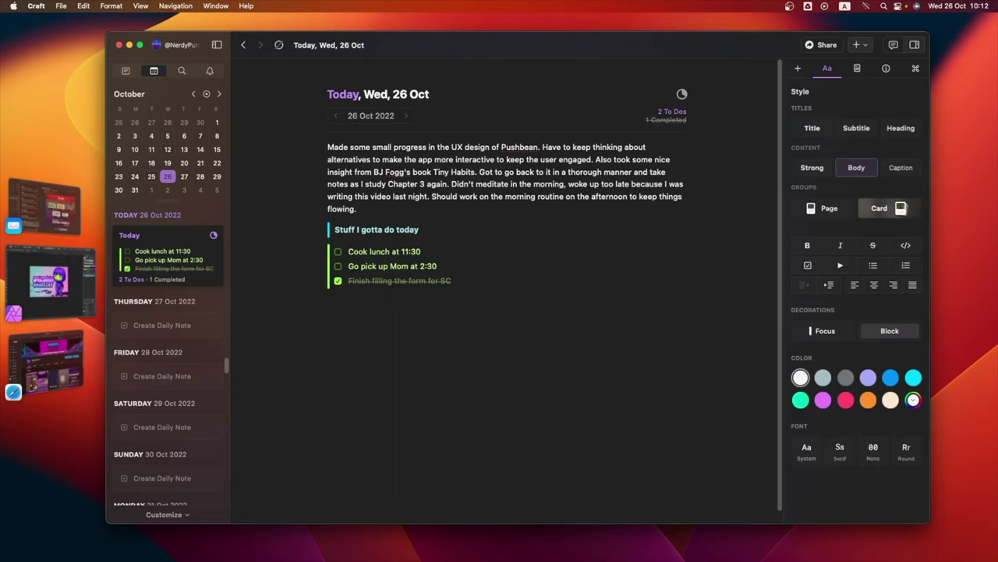
Search all documents for "images" and open the Images page that belongs to My Videogame.
key(super+k)
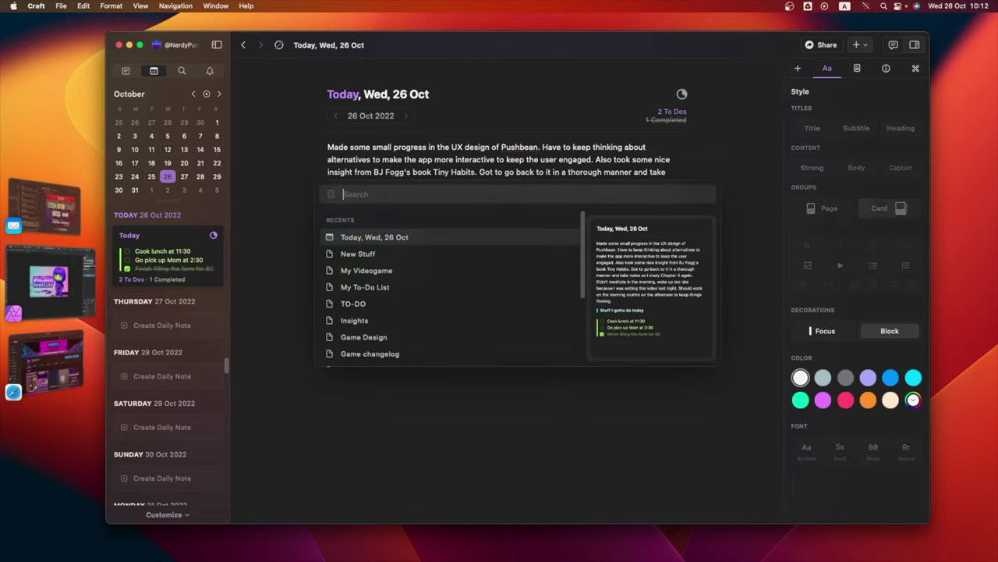
text(screen)
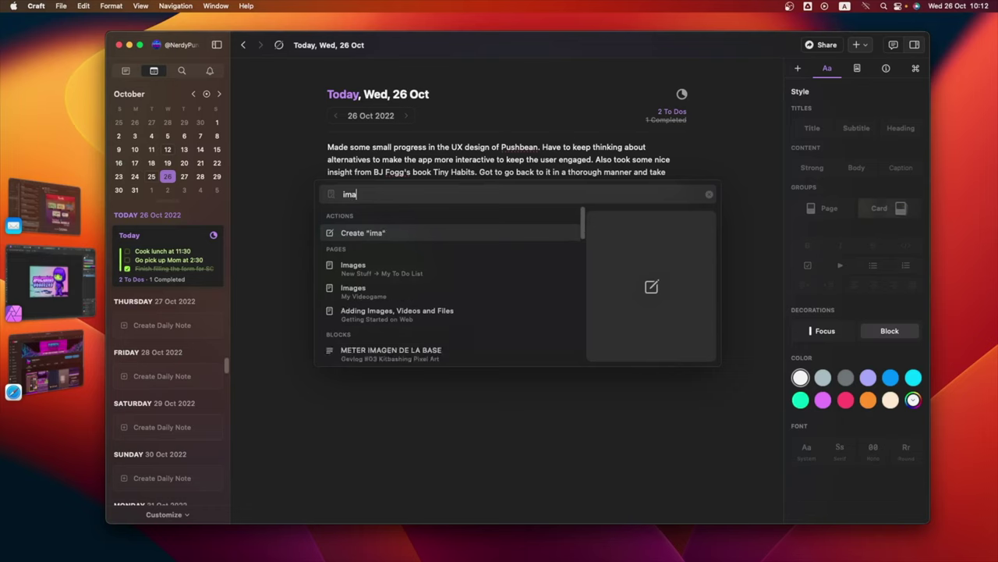
key(BackSpace)
key(BackSpace)
key(BackSpace)
key(BackSpace)
key(BackSpace)
key(BackSpace)
text(images)
key(Down)
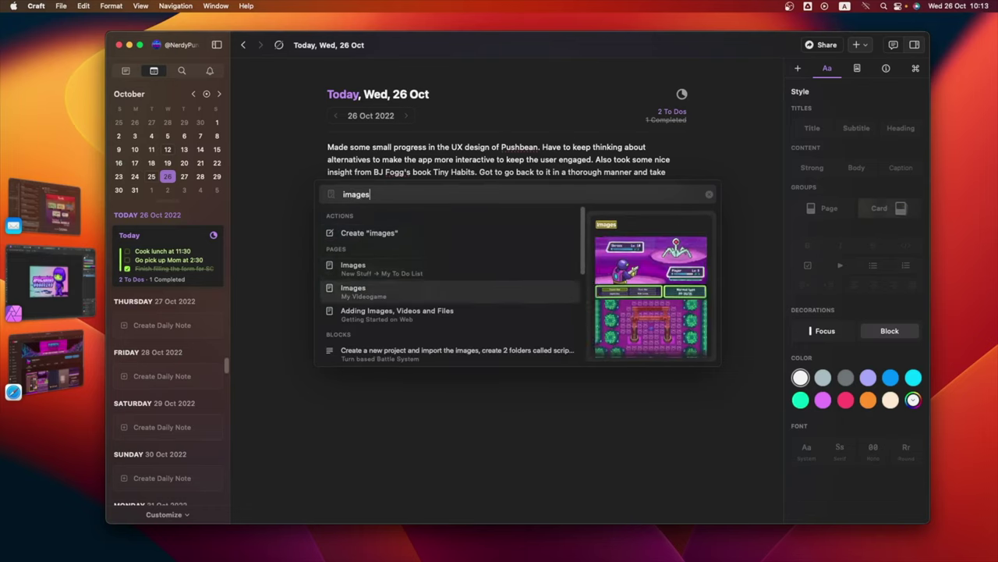
key(Return)
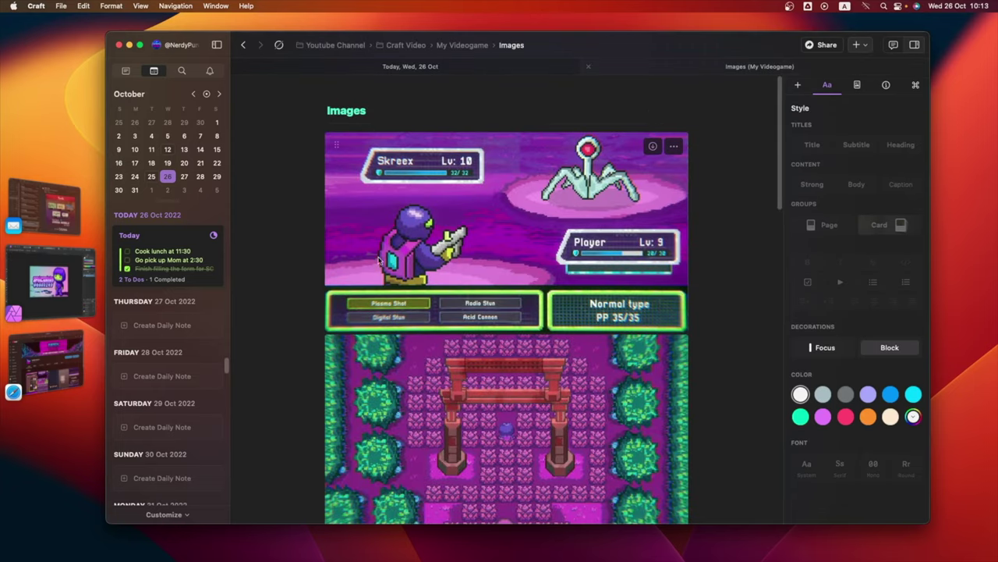
Return to today's daily note and insert a link to My Videogame's Images page below the tasks.
click(177, 261)
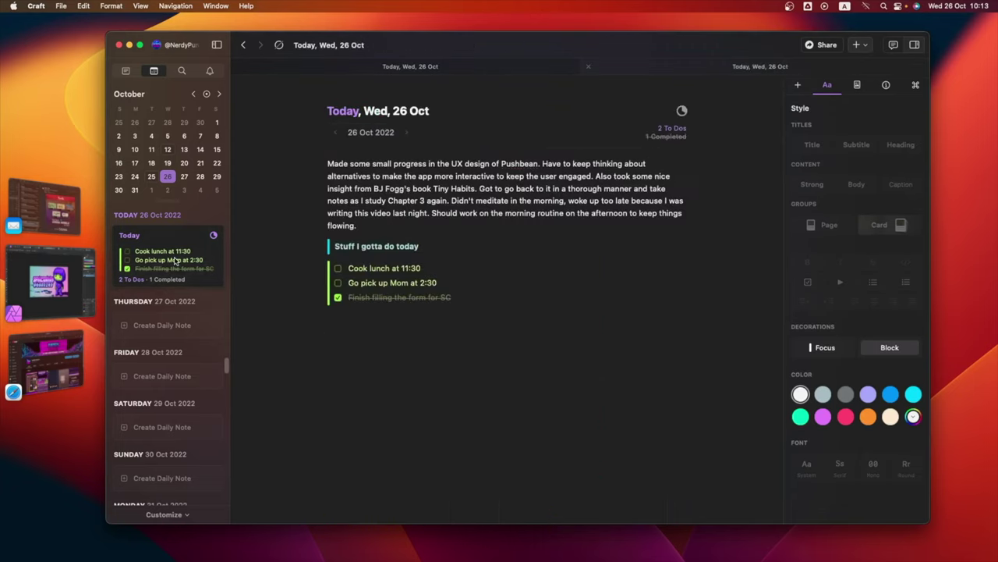
click(358, 328)
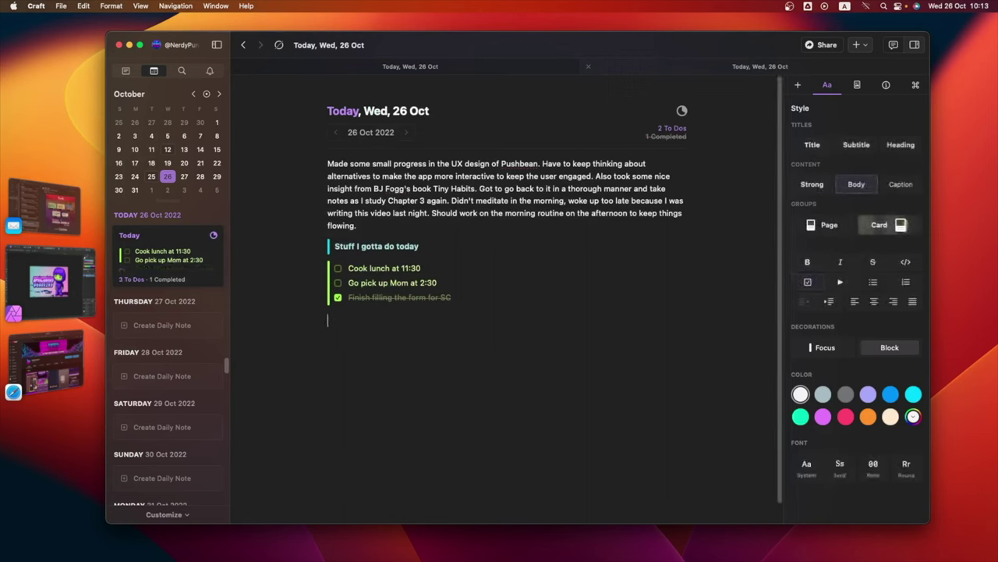
text(@imag)
key(Down)
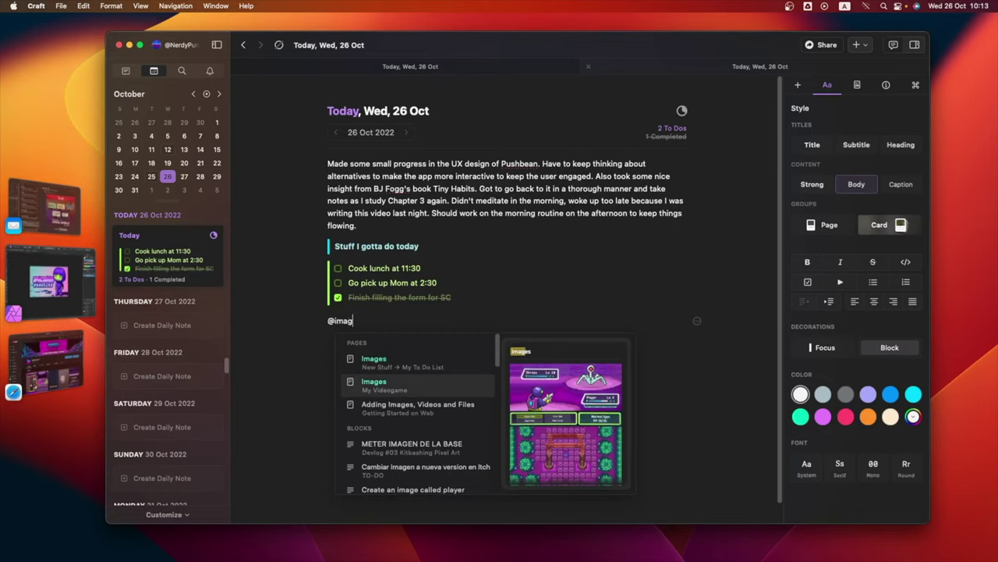
key(Return)
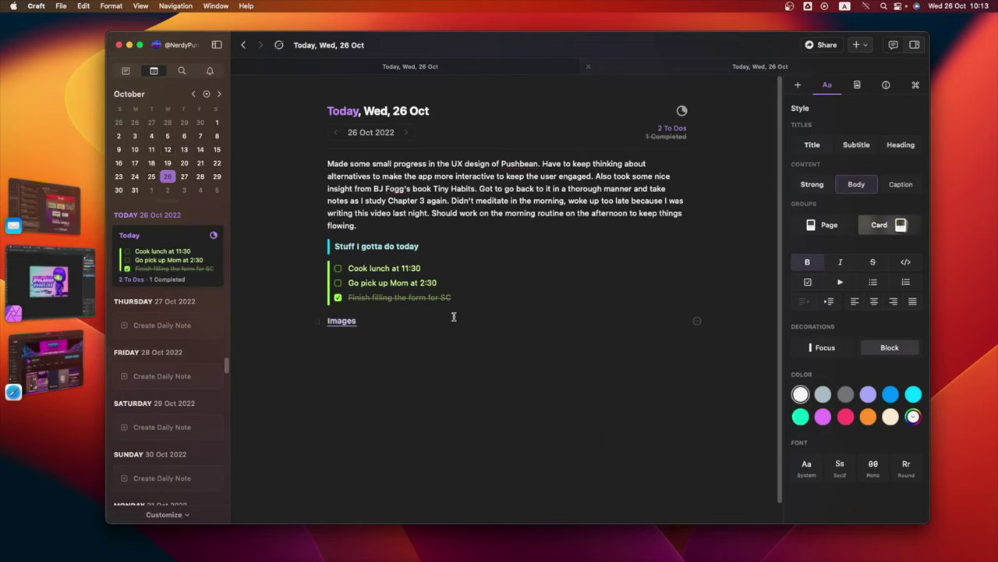
Style the Images link in today's note as a Title and color it cyan.
click(320, 320)
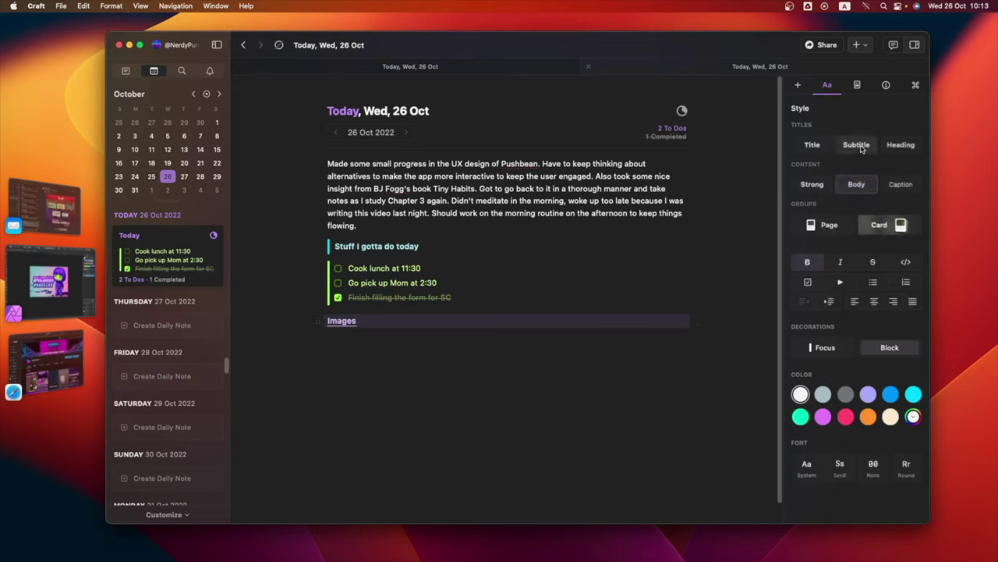
click(810, 145)
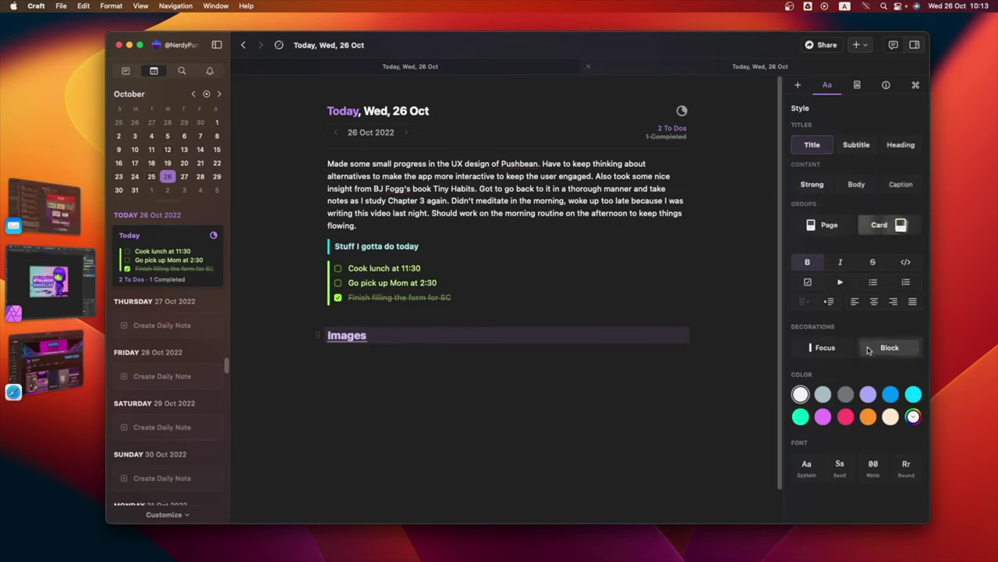
click(916, 399)
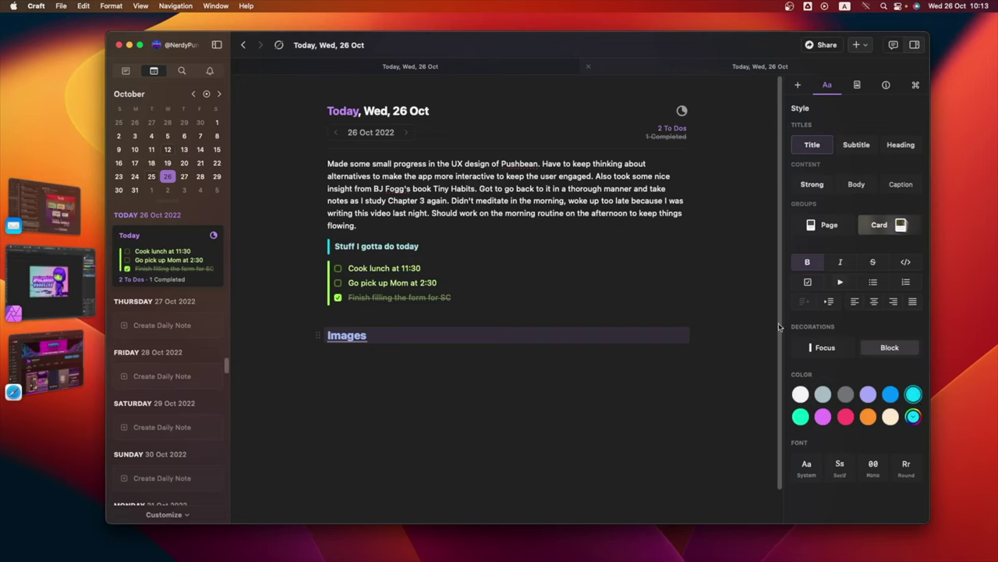
click(695, 373)
Follow the Images link to view its page, and return to today's daily note.
mouse_move(352, 341)
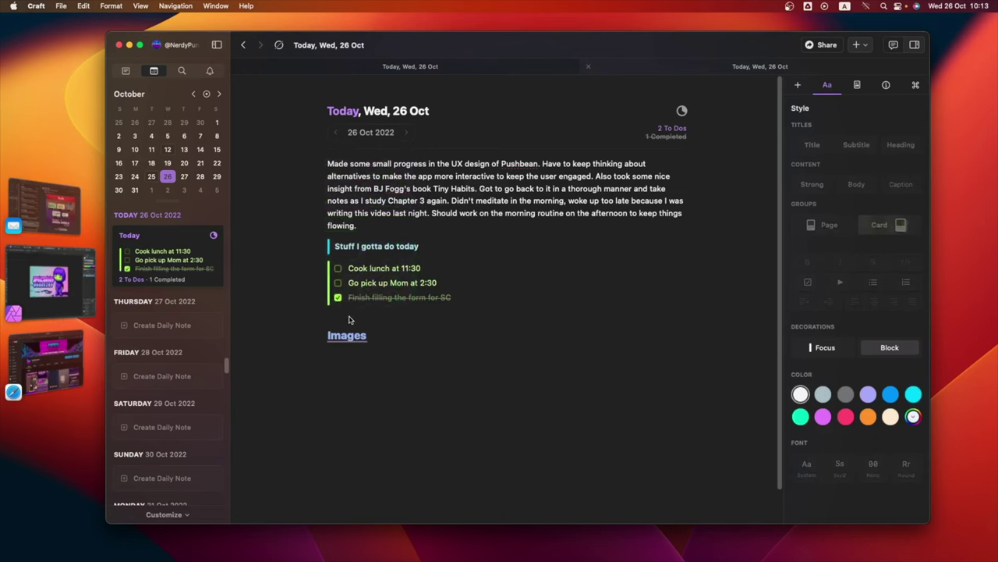
click(351, 337)
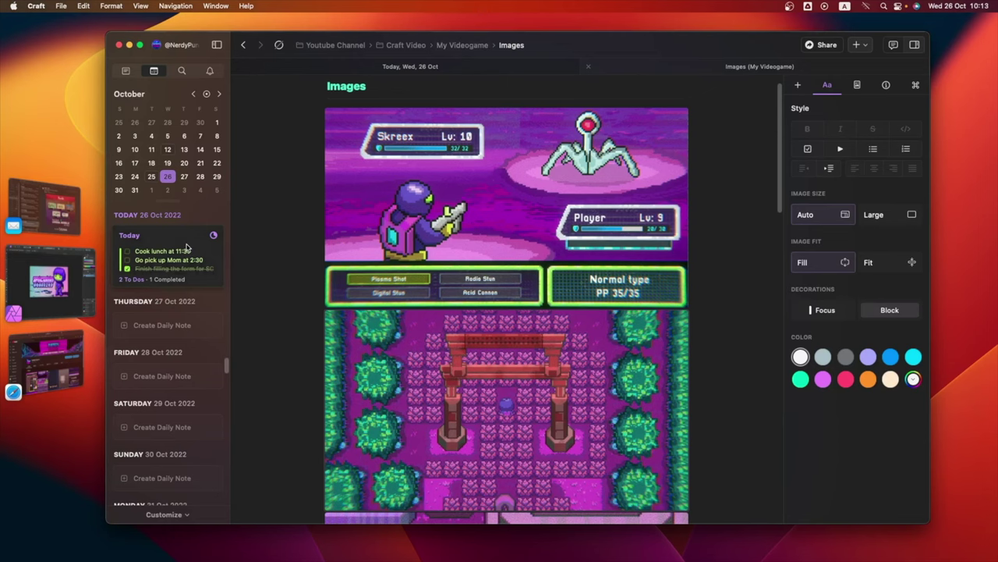
click(187, 248)
click(451, 351)
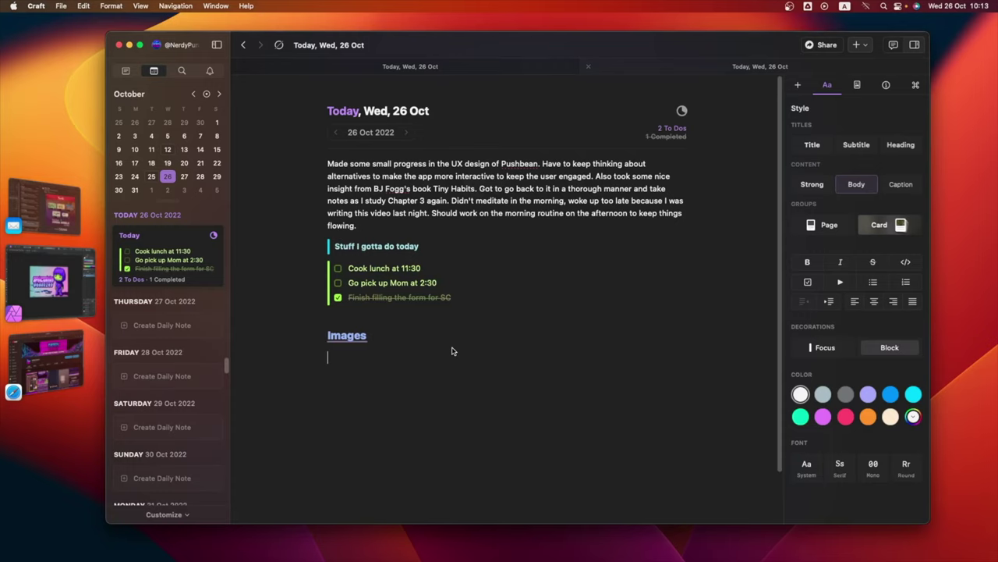
Transfer the contents of today's daily note to Day One.
click(811, 49)
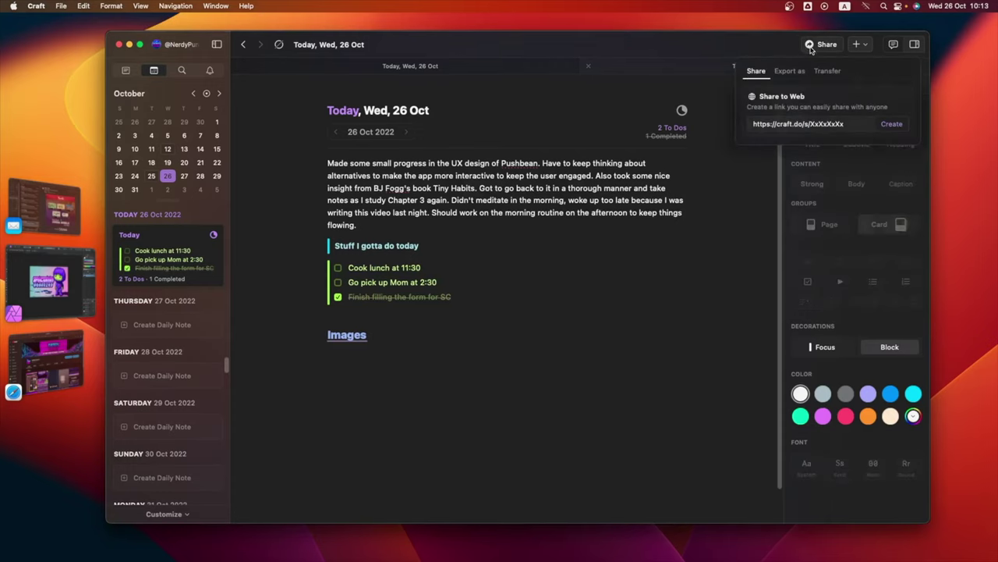
click(827, 70)
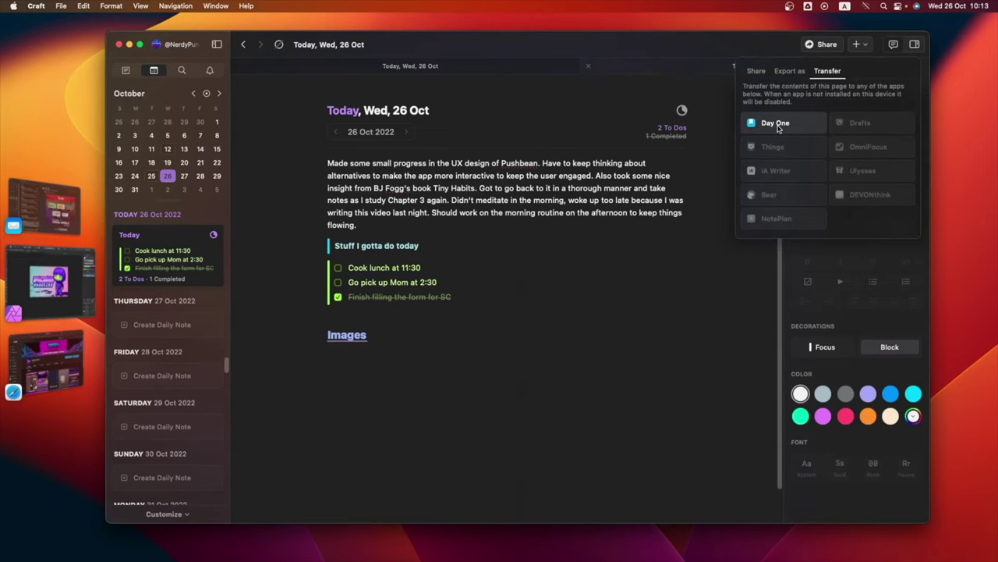
click(777, 128)
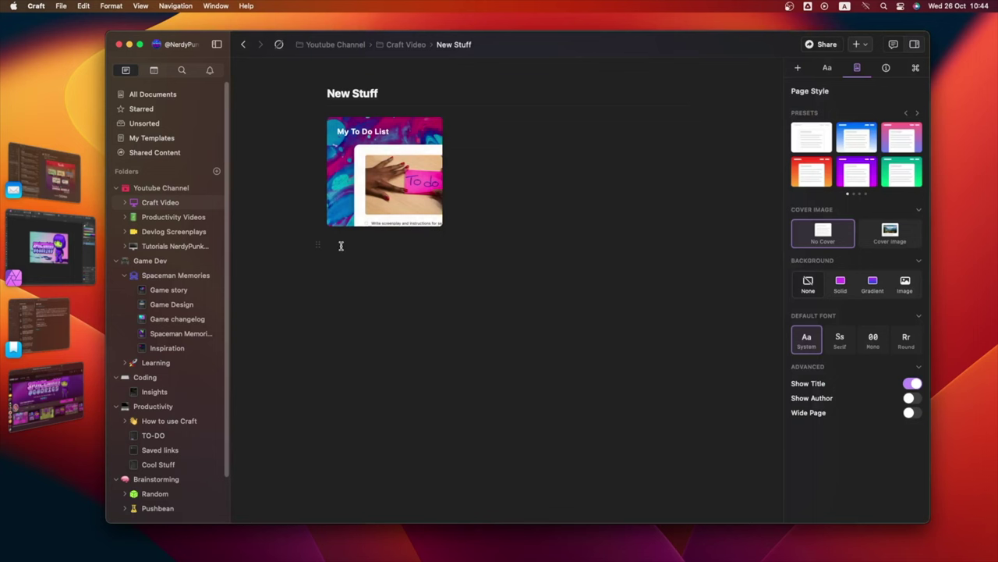
Add a "Cool Stuff" card beside My To Do List in New Stuff, using the Fun font style and a colored background.
text(Cool Stuff)
click(826, 71)
click(886, 209)
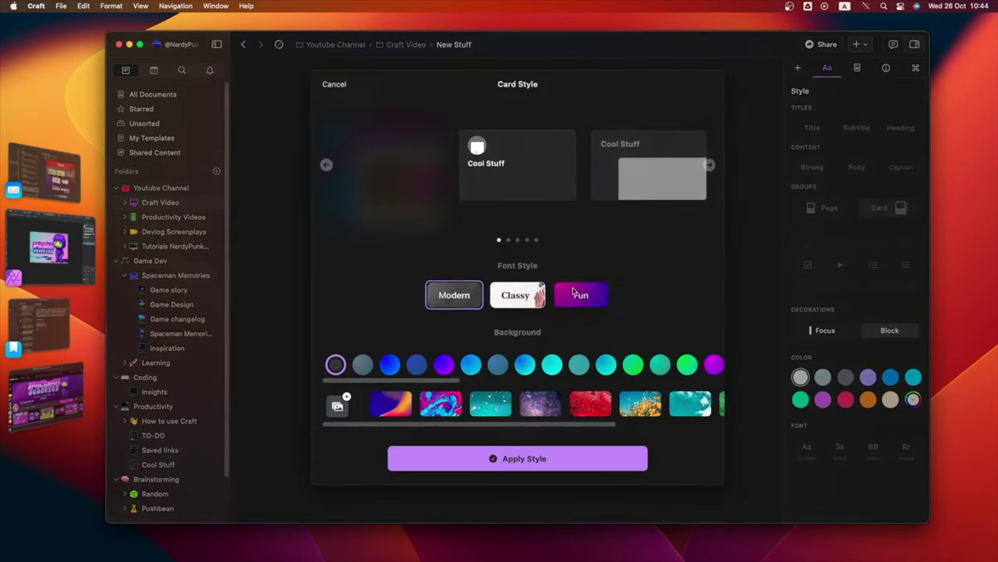
click(581, 294)
click(706, 364)
click(519, 460)
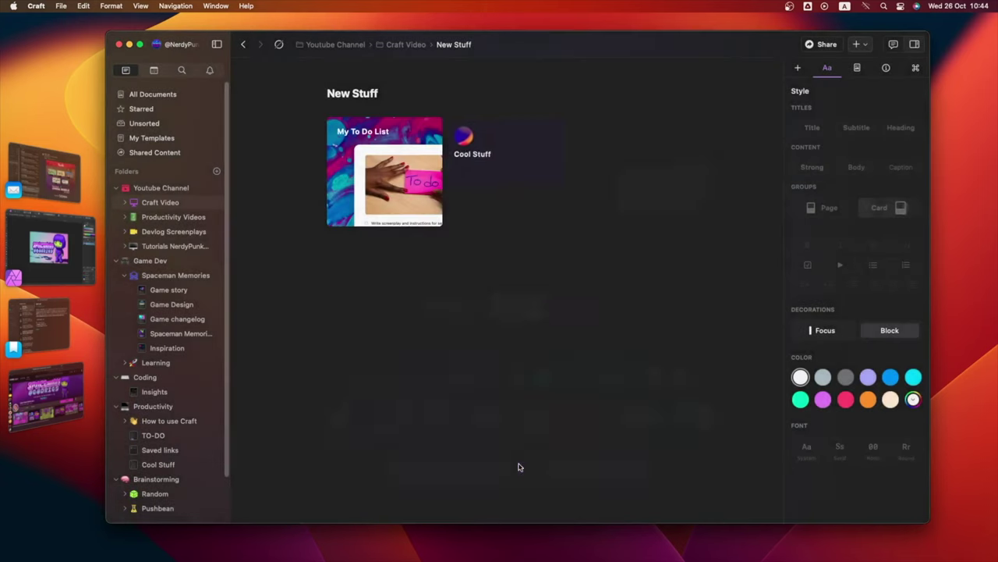
Open the Cool Stuff card and give it a night city cover image found by searching Unsplash for "cool".
click(515, 164)
click(856, 68)
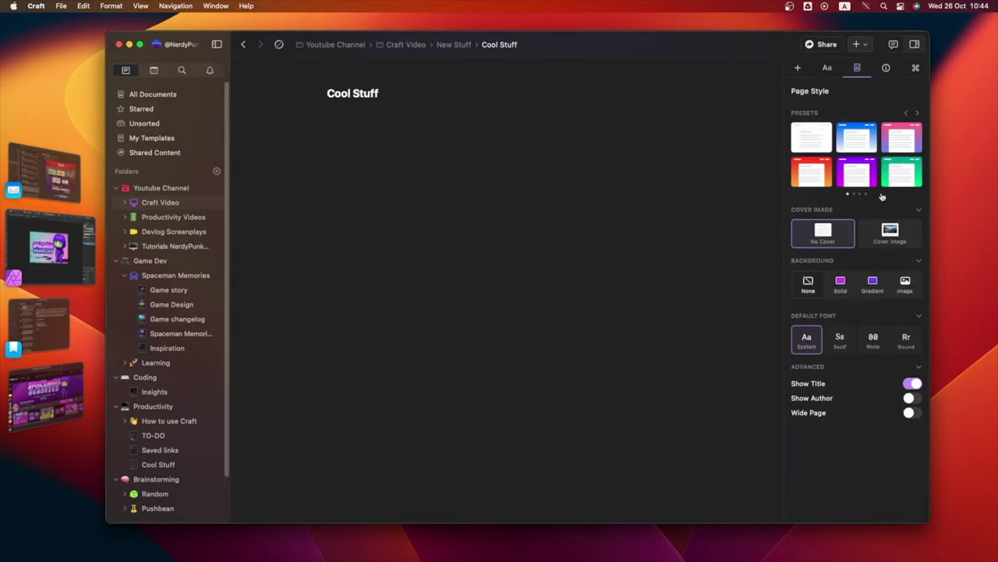
click(890, 231)
click(671, 252)
click(702, 279)
click(499, 141)
text(cool)
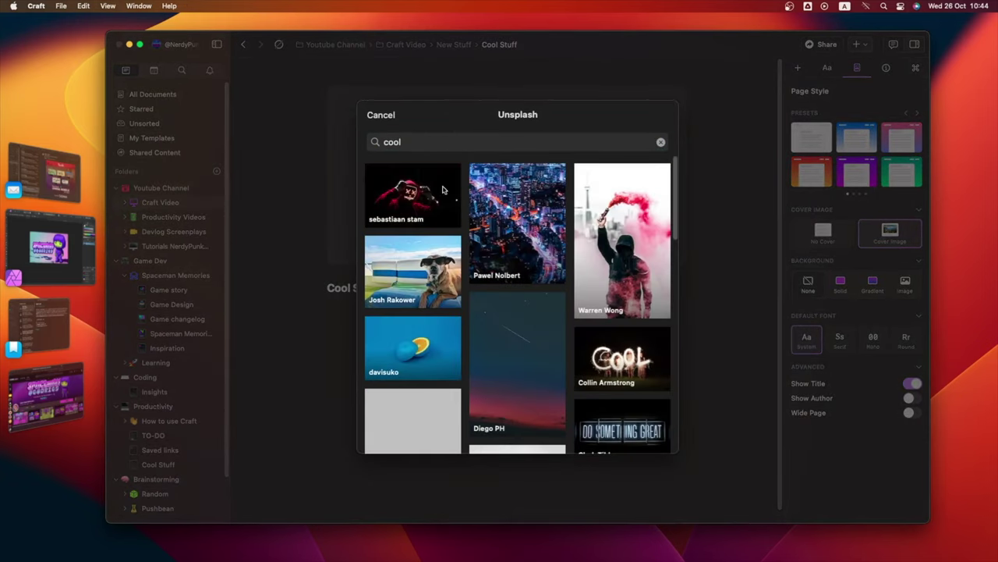
click(519, 218)
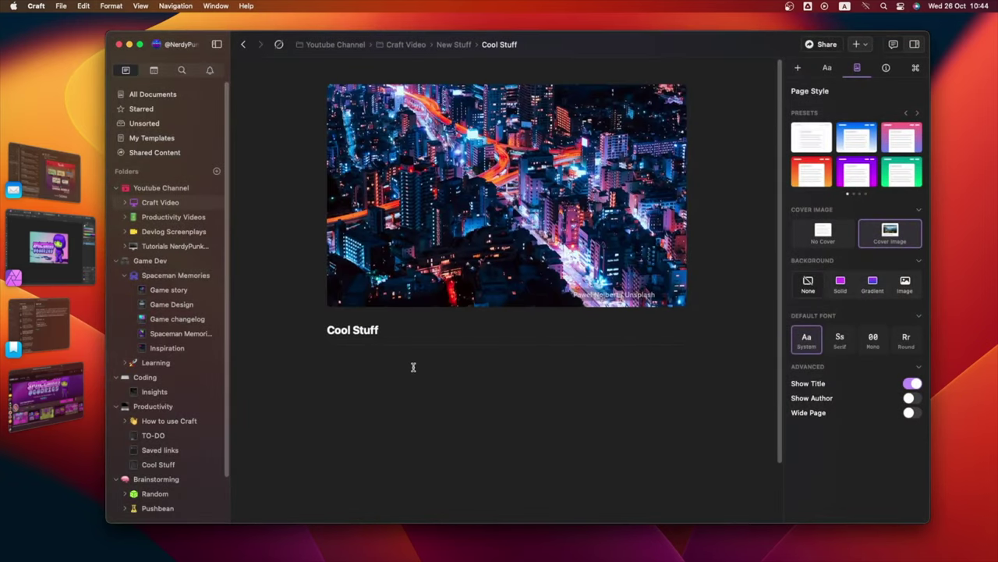
Import the six book PDFs, from Batman The Killing Joke to The Martian, below the Cool Stuff title.
scroll(412, 367, down, 2)
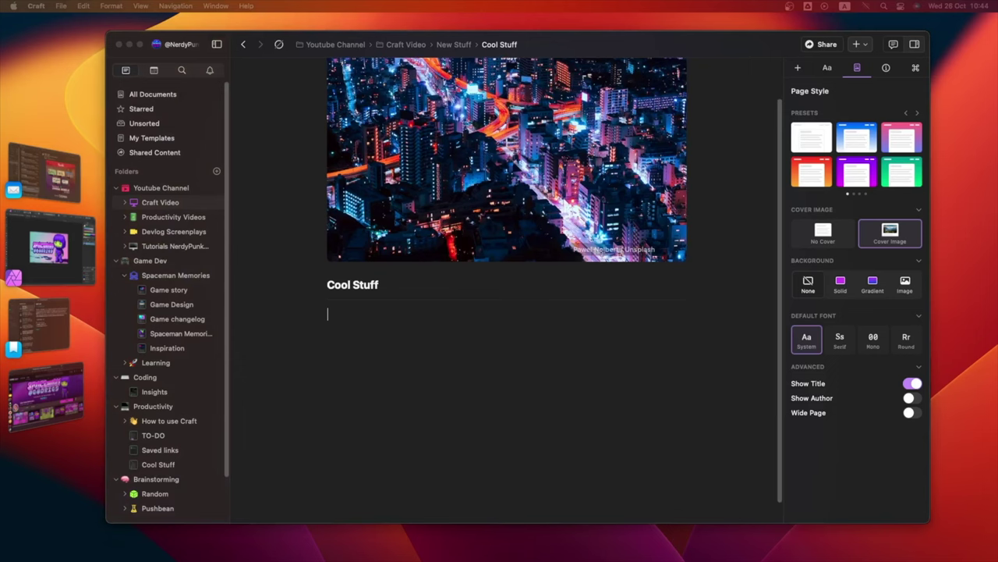
drag(997, 257, 423, 343)
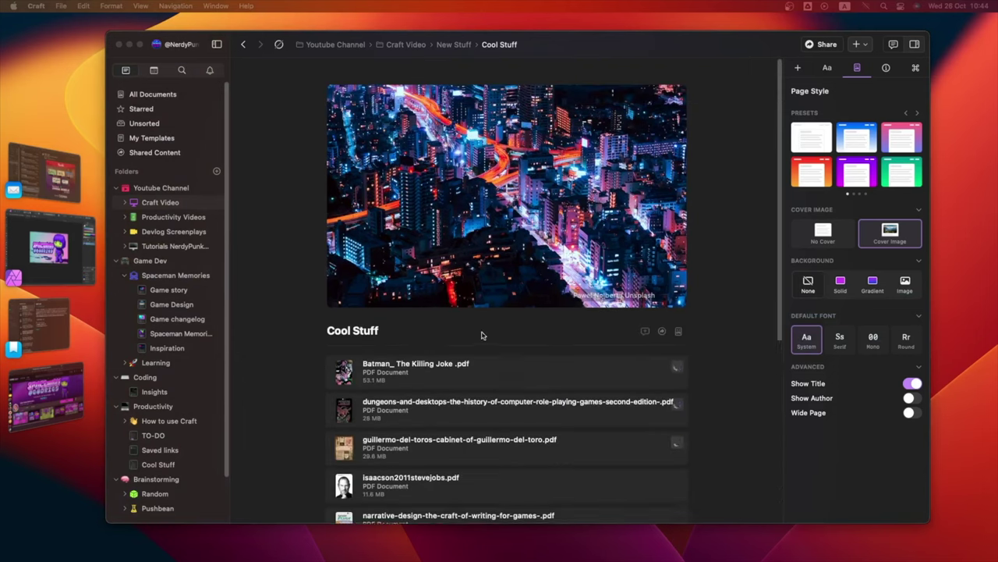
scroll(507, 323, down, 6)
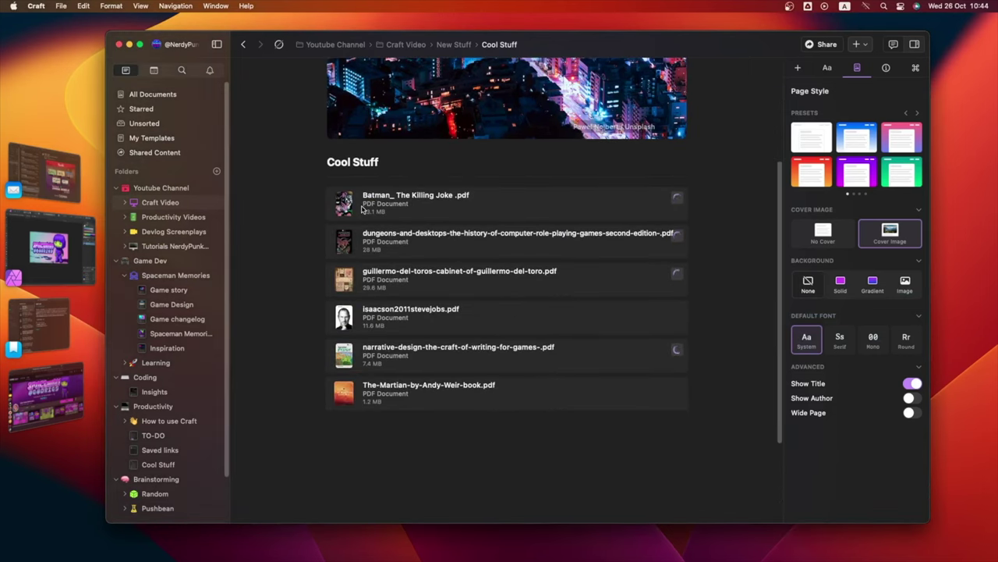
Change the layout of all six PDF files to a grid with large cover thumbnails.
drag(298, 212, 585, 437)
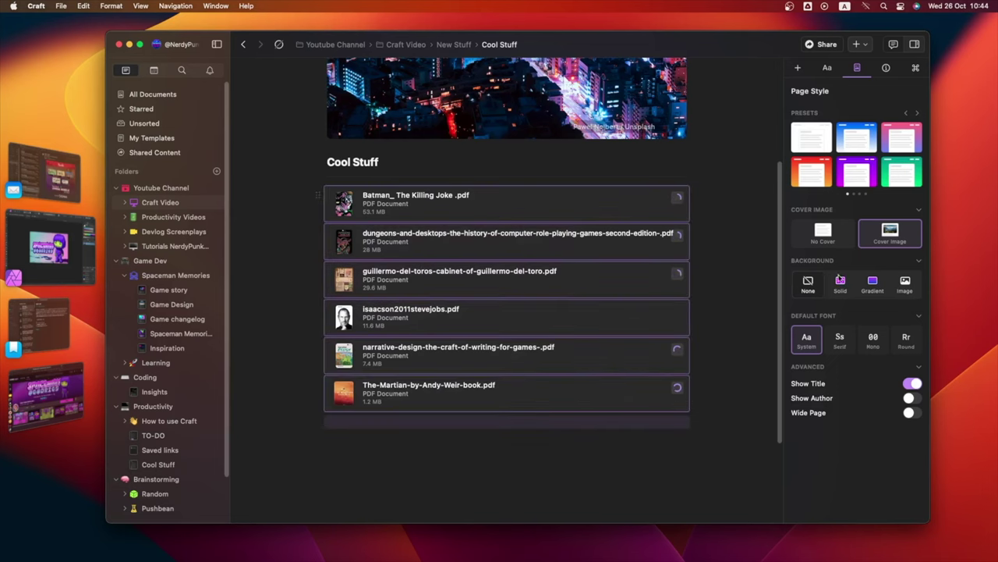
click(898, 264)
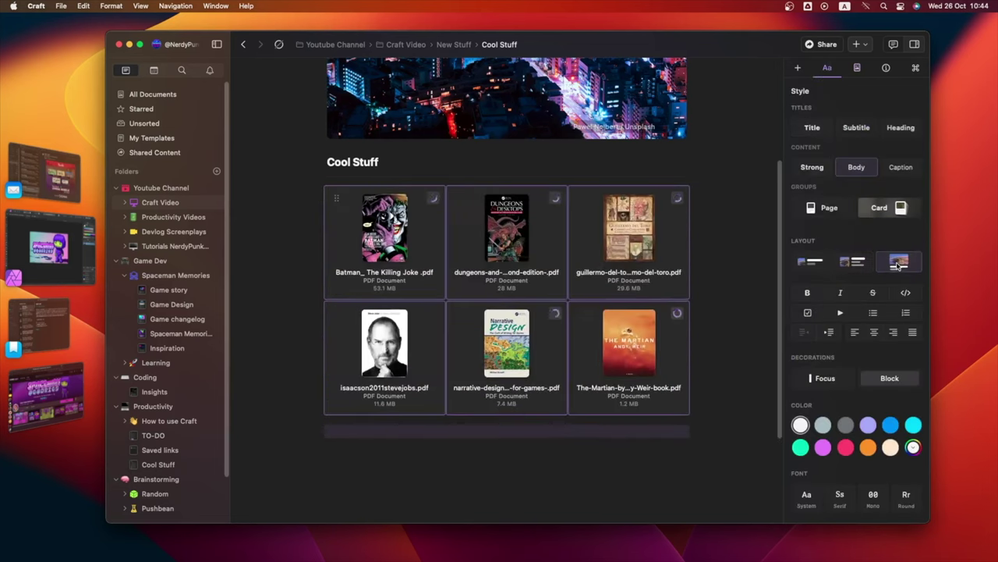
click(713, 290)
scroll(728, 294, down, 1)
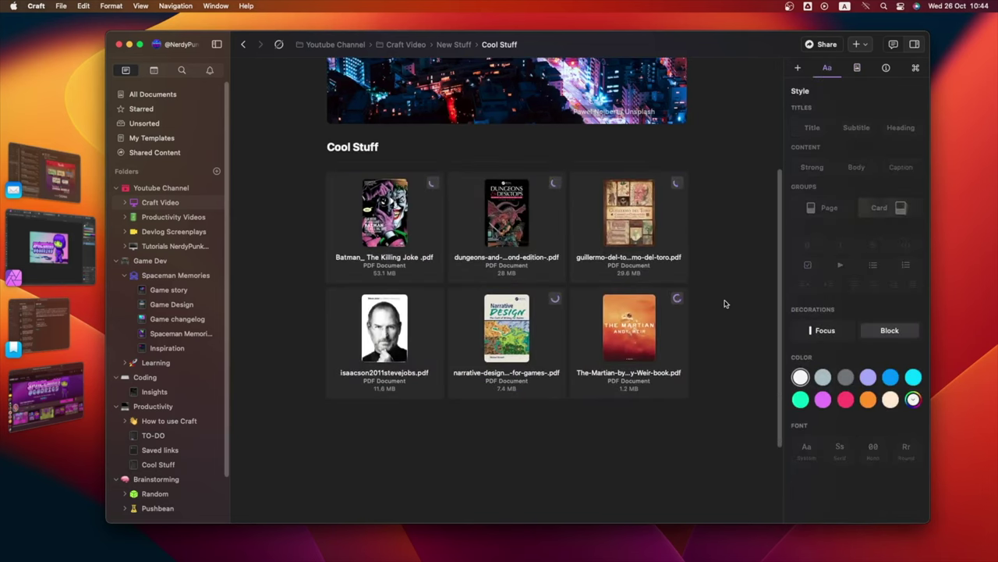
Preview the Batman The Killing Joke PDF and look through its page thumbnails.
click(407, 247)
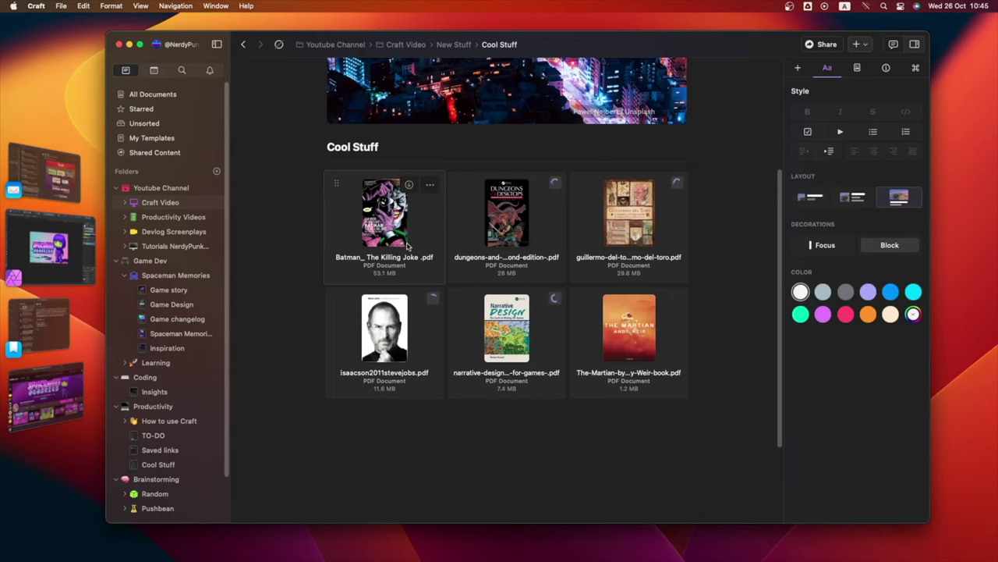
double_click(406, 246)
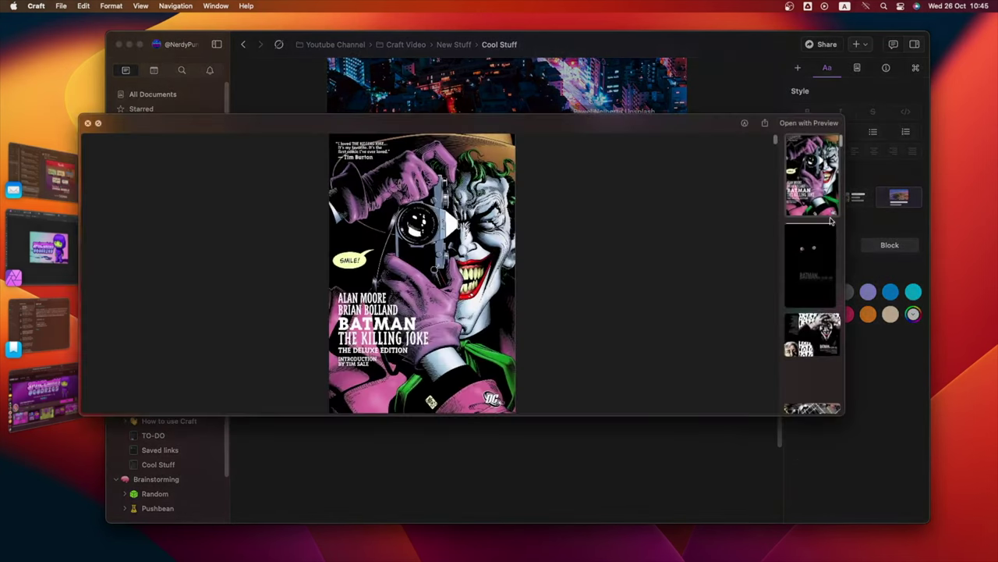
scroll(819, 177, down, 3)
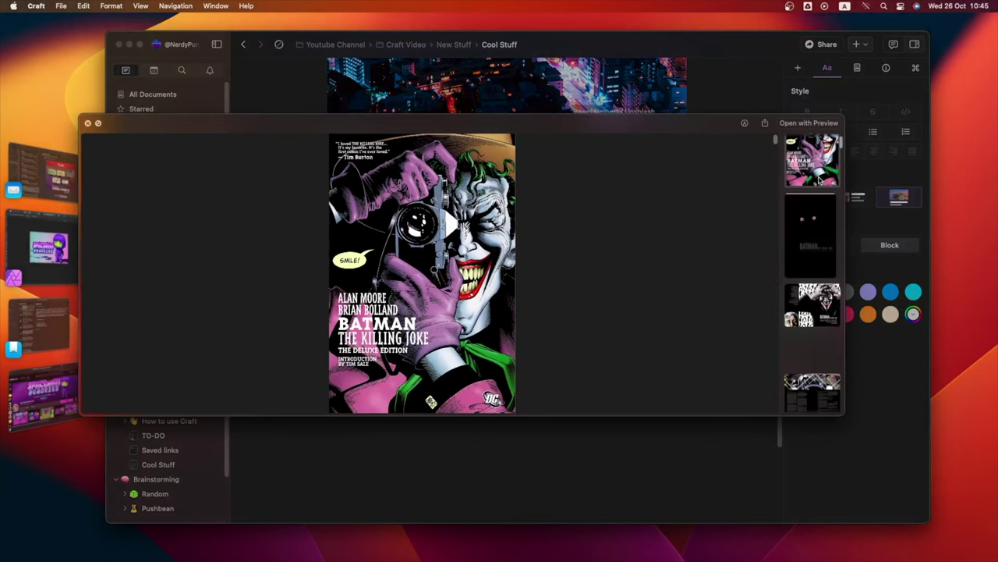
Examine the Batman The Killing Joke PDF's pages and markup tools in the preview, and close it.
click(801, 258)
click(816, 318)
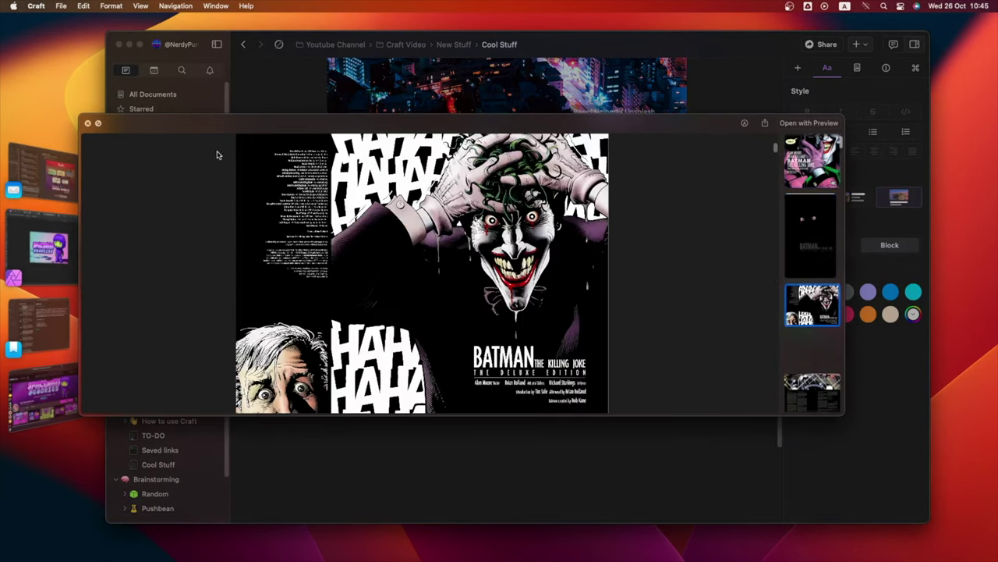
click(764, 124)
click(737, 183)
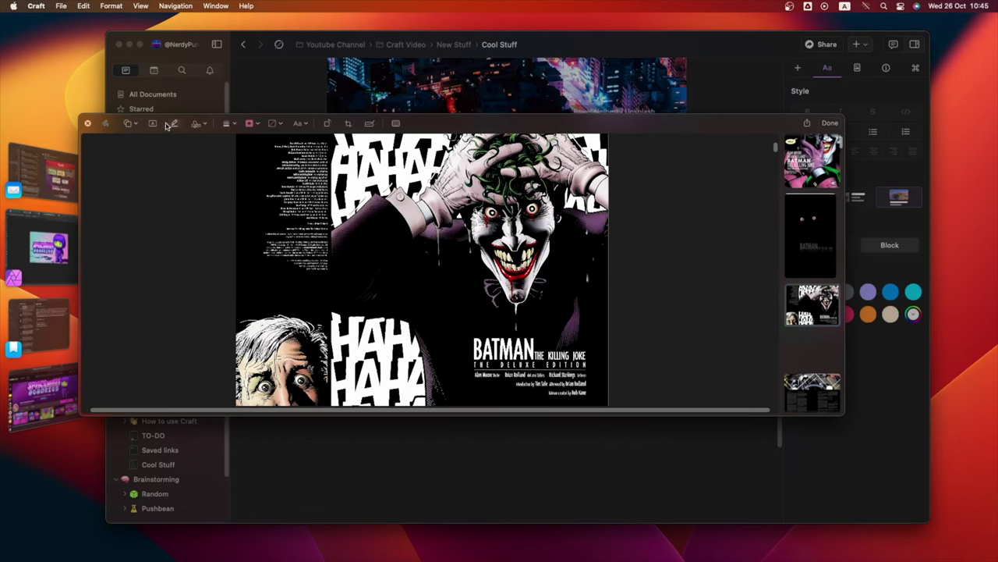
scroll(421, 269, down, 3)
drag(366, 286, 360, 289)
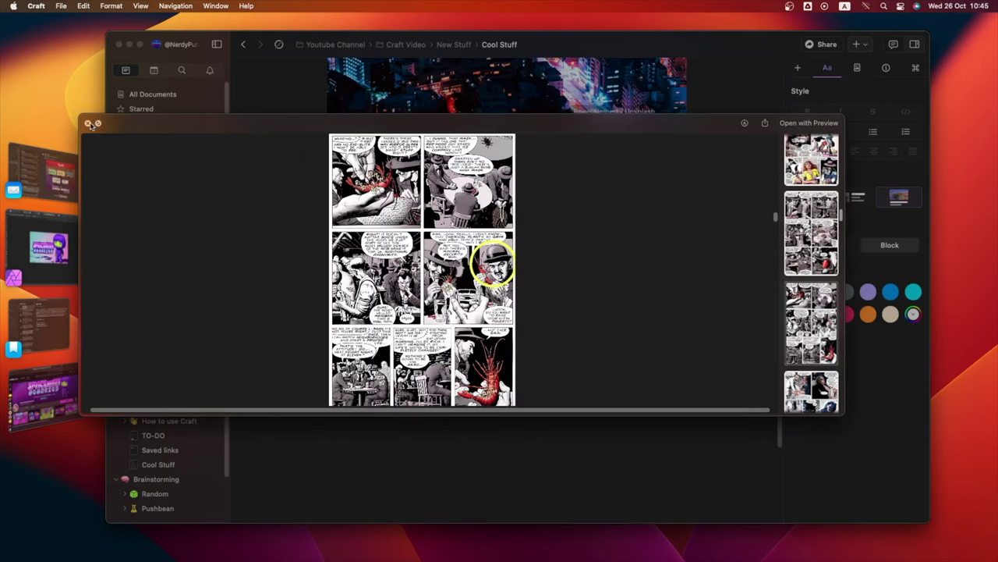
click(89, 124)
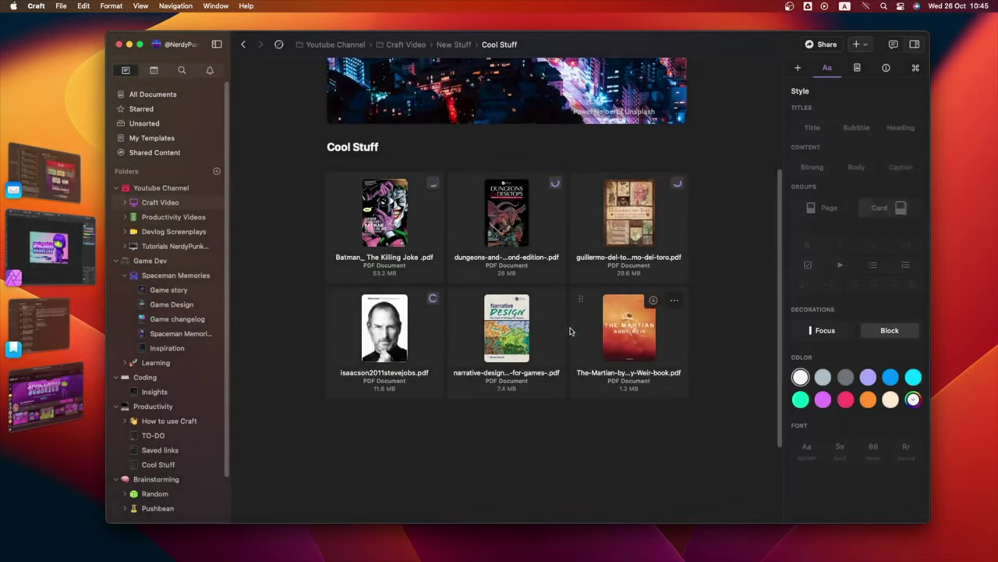
Preview the Guillermo del Toro PDF's cover, reopen the Batman PDF to look through several pages, and close the preview.
double_click(625, 260)
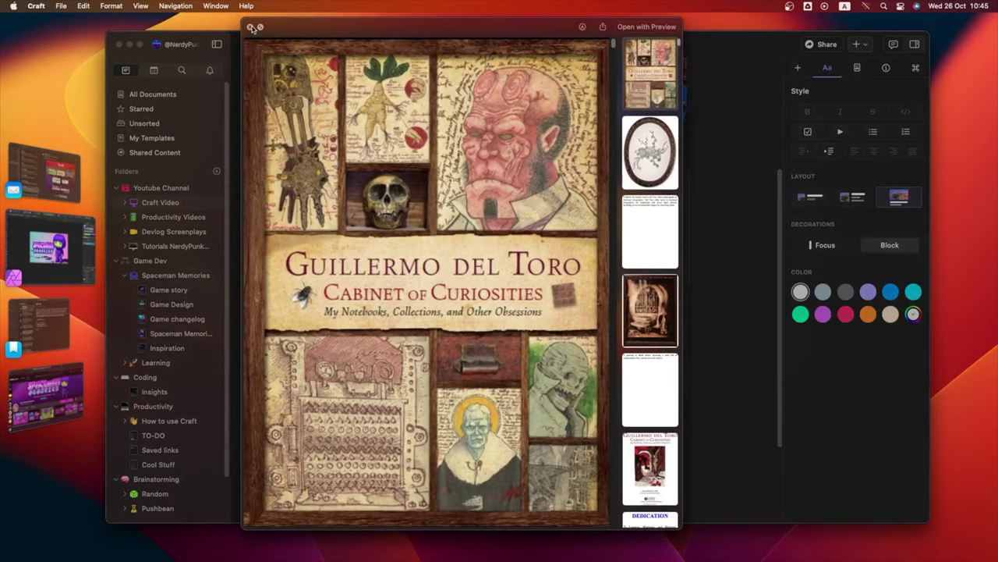
click(250, 27)
double_click(379, 212)
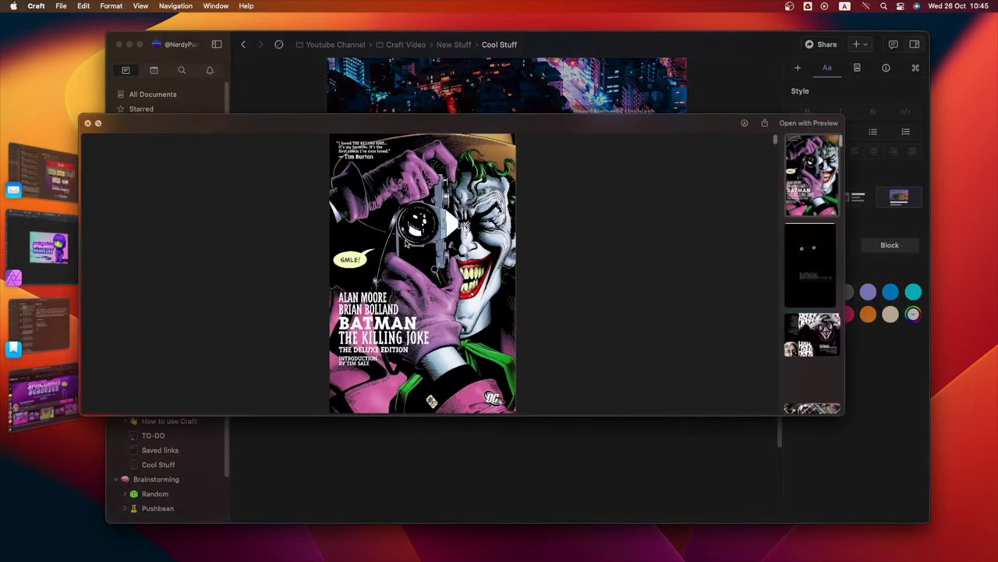
click(796, 263)
click(807, 333)
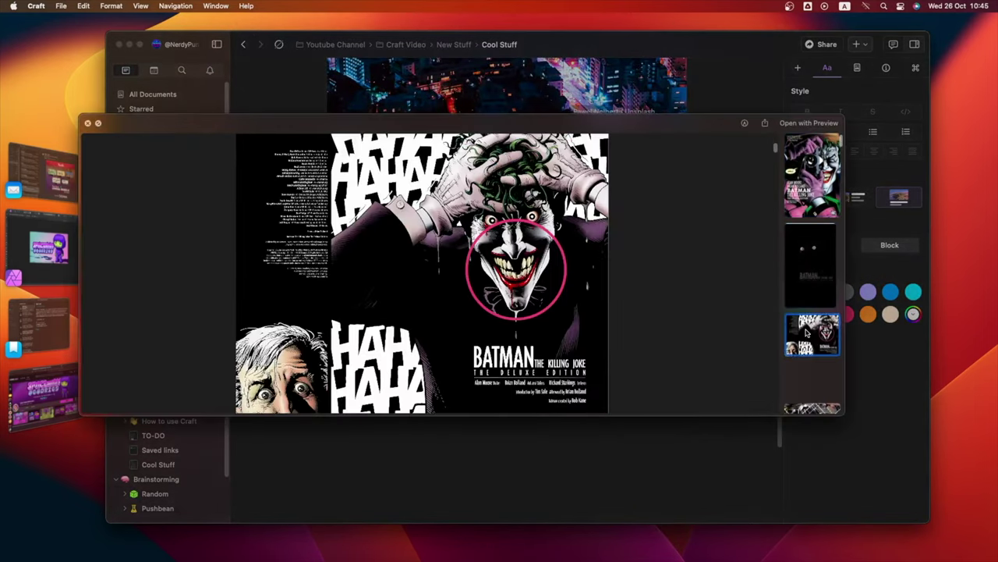
scroll(808, 375, down, 3)
click(806, 352)
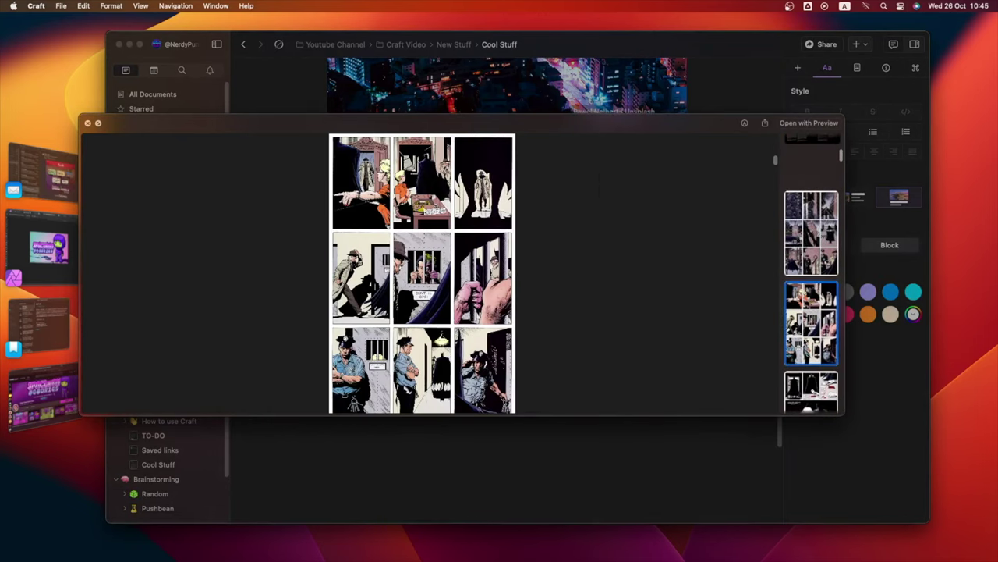
key(Escape)
Insert a thick divider line below the grid of PDF files.
click(798, 68)
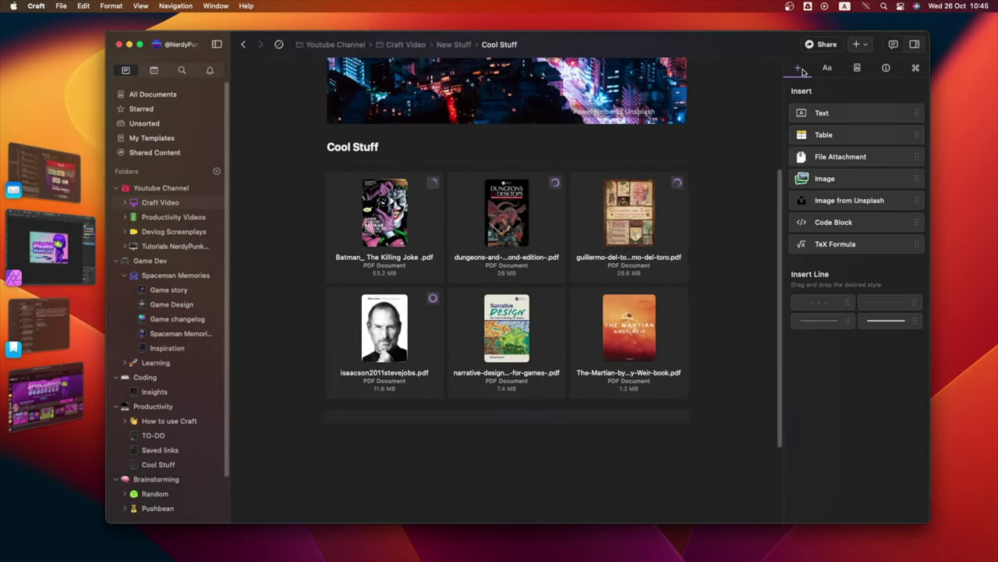
drag(887, 324, 613, 430)
scroll(372, 382, down, 1)
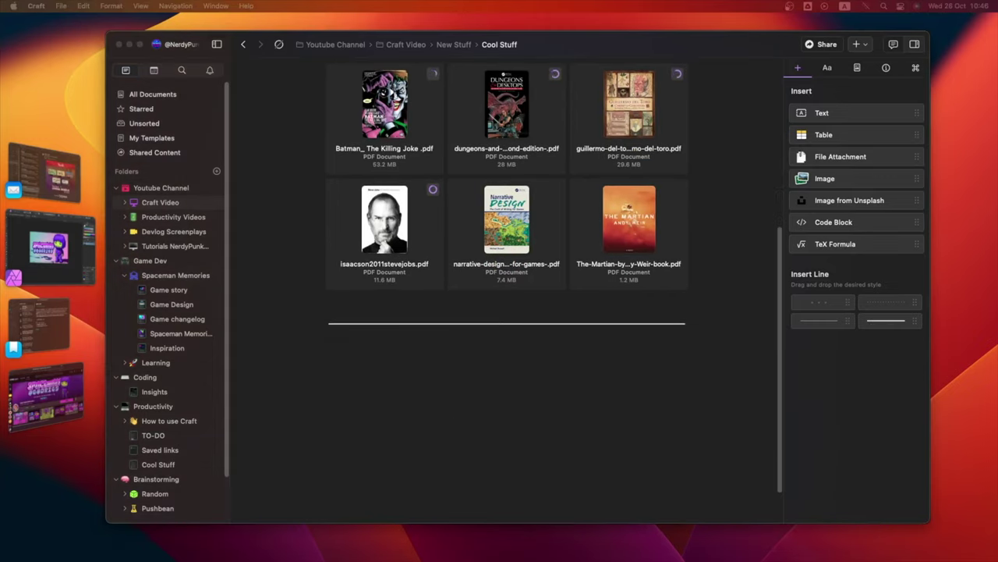
Add the six web links, from Plogue Downloads to Spaceman Memories, below the divider line and set them all to the Regular layout.
drag(581, 377, 581, 377)
scroll(578, 357, down, 2)
drag(550, 450, 348, 275)
click(827, 67)
click(899, 197)
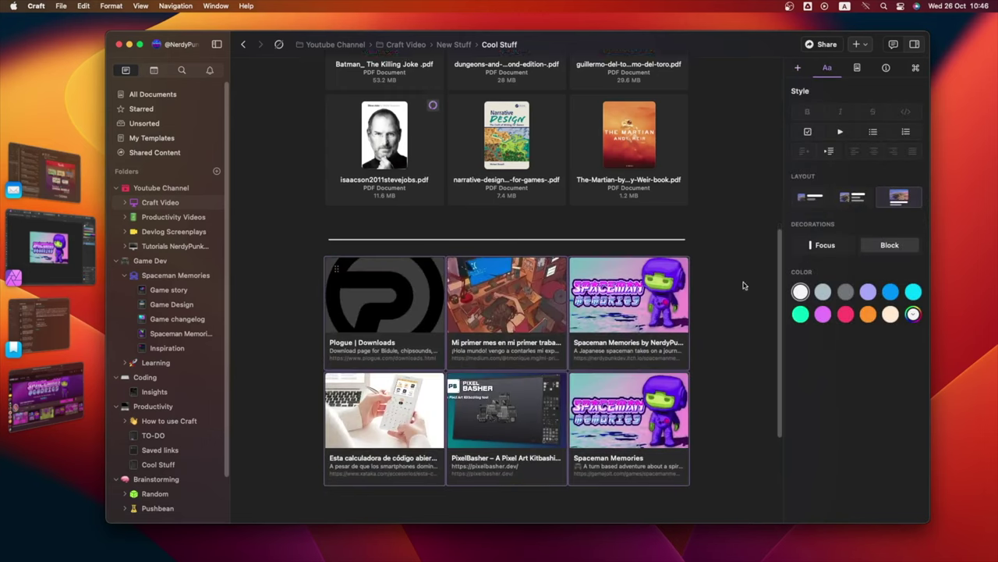
click(853, 197)
click(745, 224)
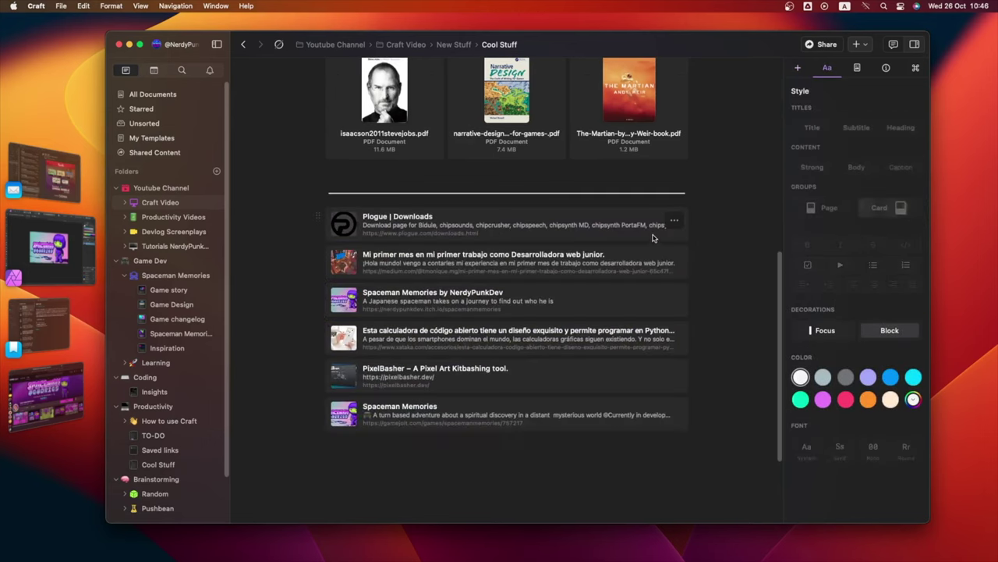
Add the comment "This is the vocoder" to the Plogue Downloads link.
click(675, 223)
click(687, 227)
text(This is t)
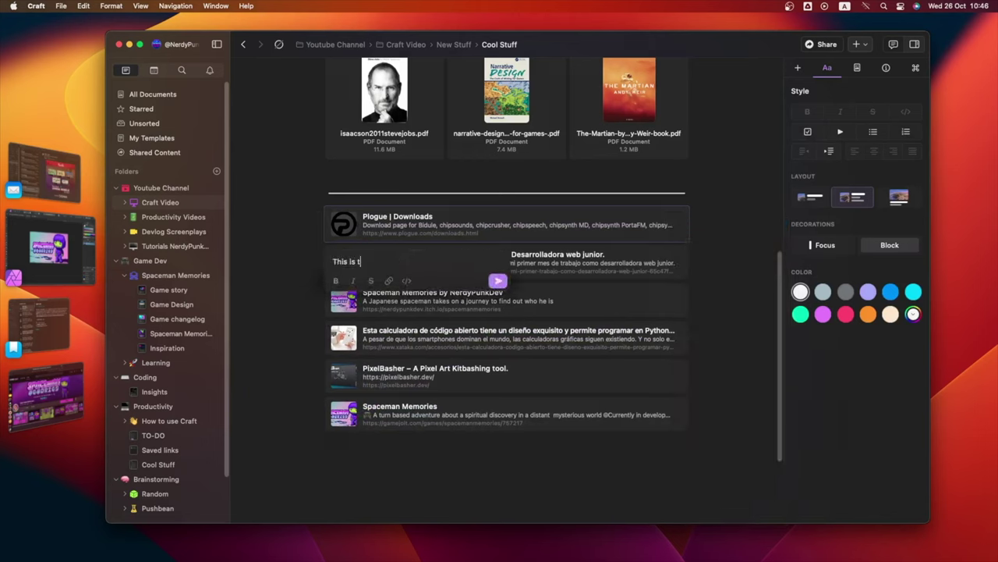
text(he vocoder)
key(Return)
Add a comment to the "Mi primer mes en mi primer trabajo" link saying whose articles these are.
click(675, 275)
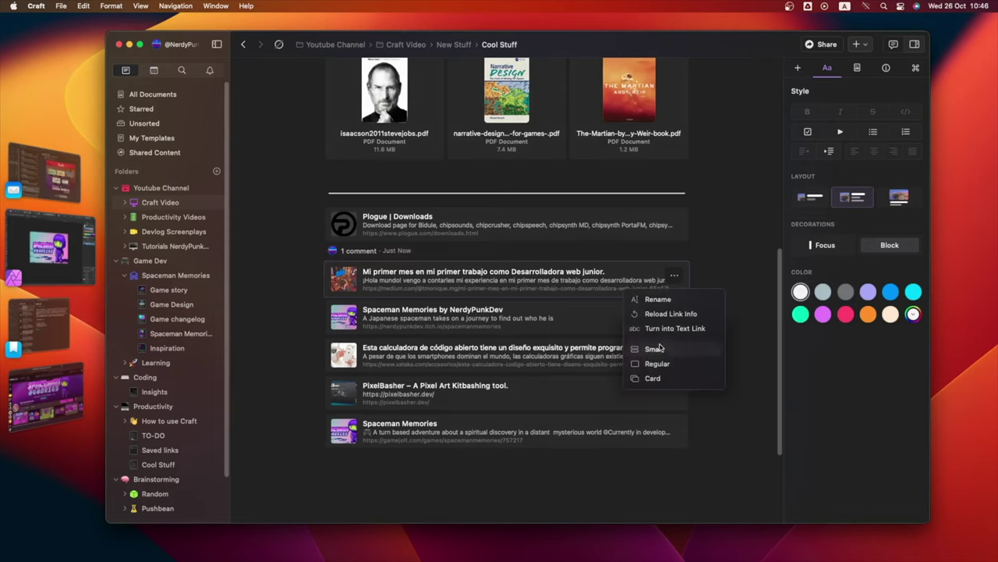
click(676, 278)
click(646, 281)
right_click(651, 283)
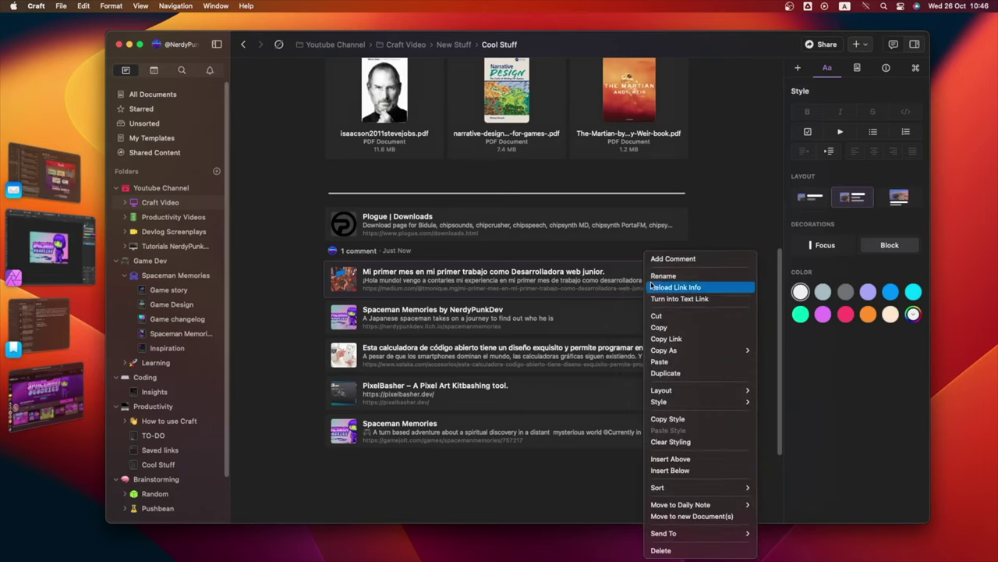
click(664, 260)
text(This is Moni)
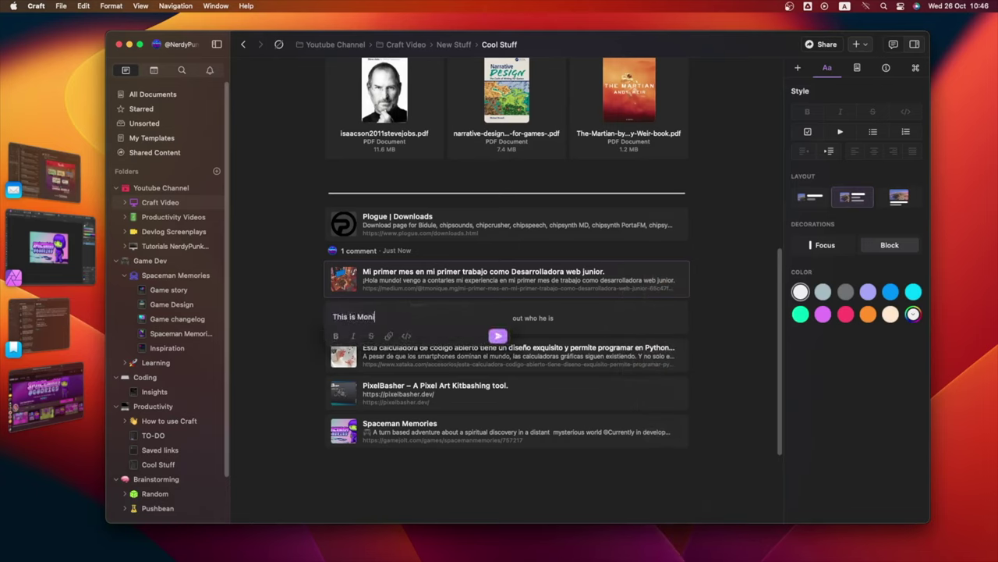
text(ques articles)
key(Return)
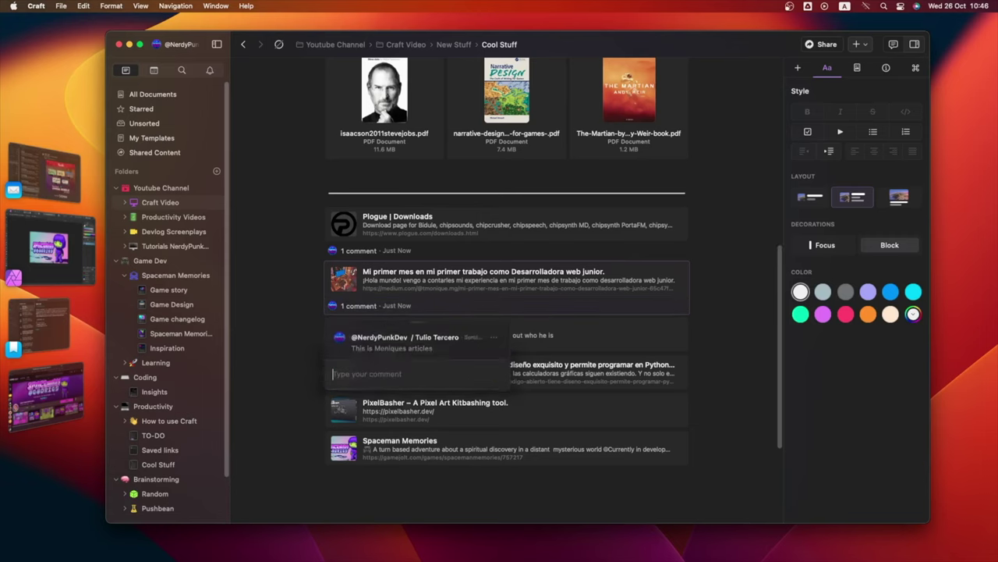
click(712, 415)
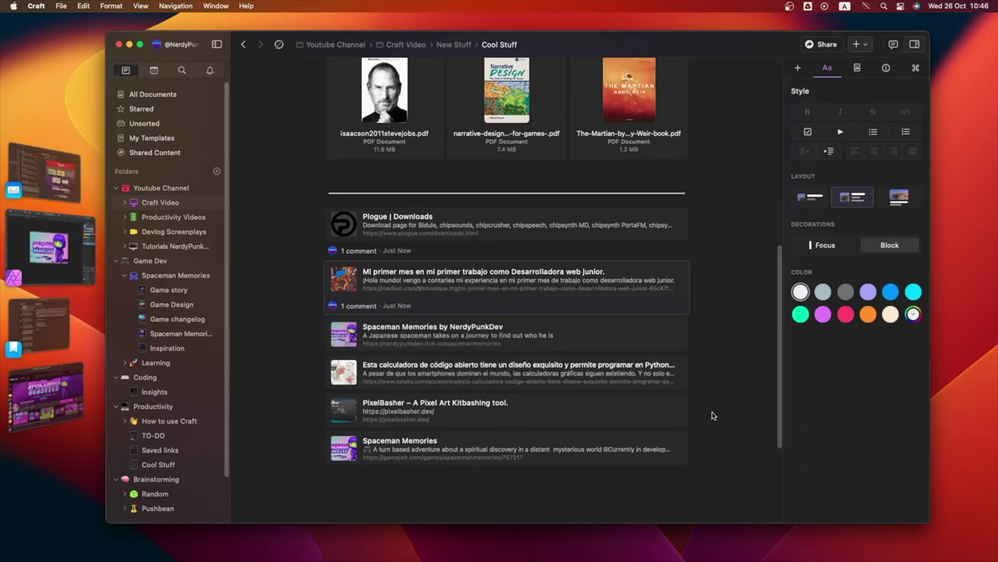
Start a new comment on the PixelBasher link.
right_click(657, 409)
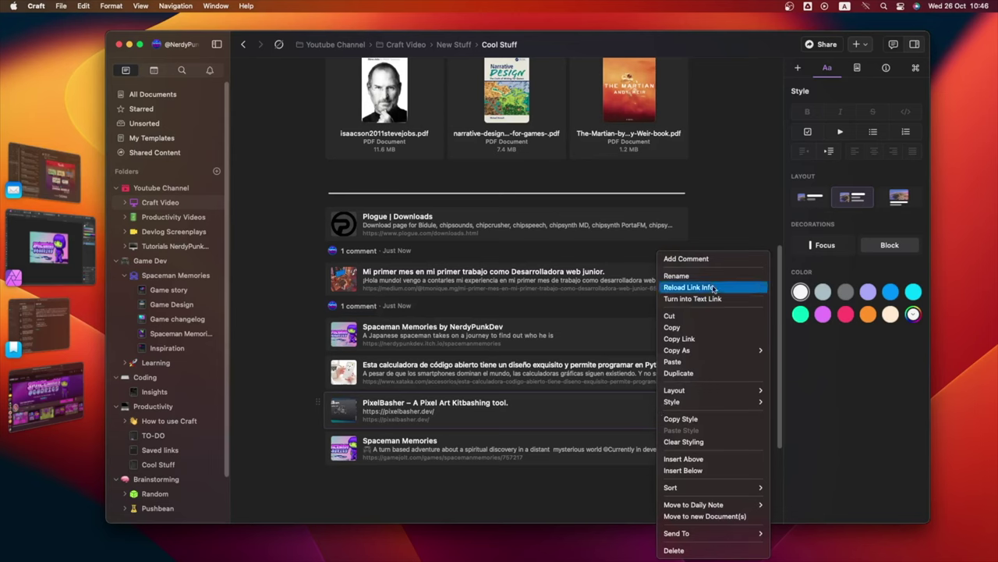
click(686, 259)
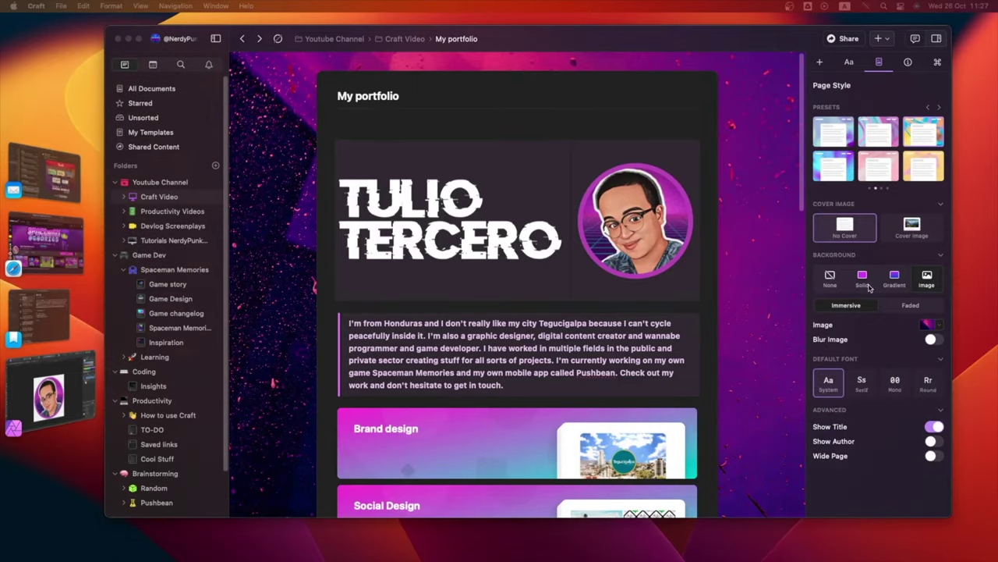
Check the export and transfer options of the My portfolio document and create a Share to Web link for it.
click(848, 191)
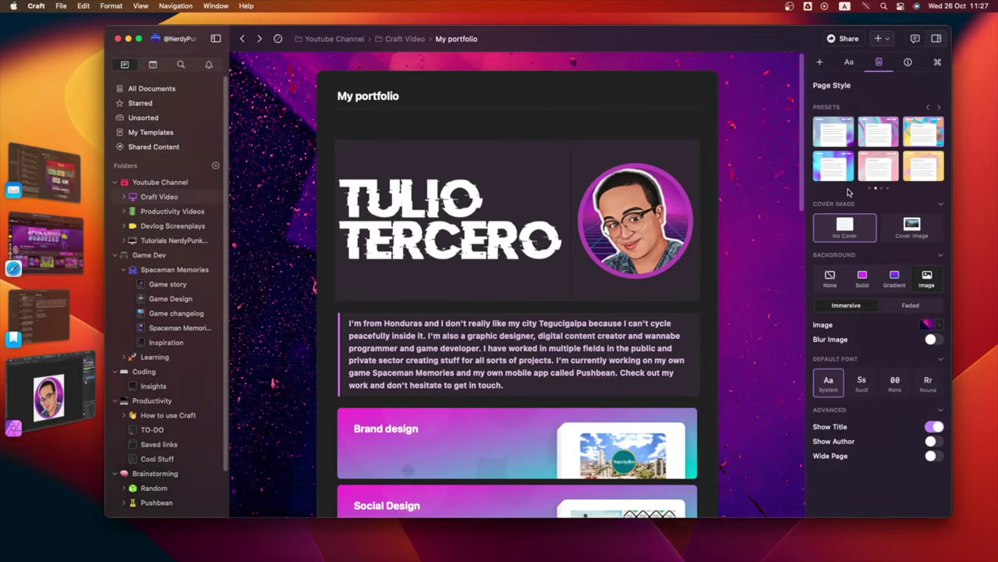
click(847, 38)
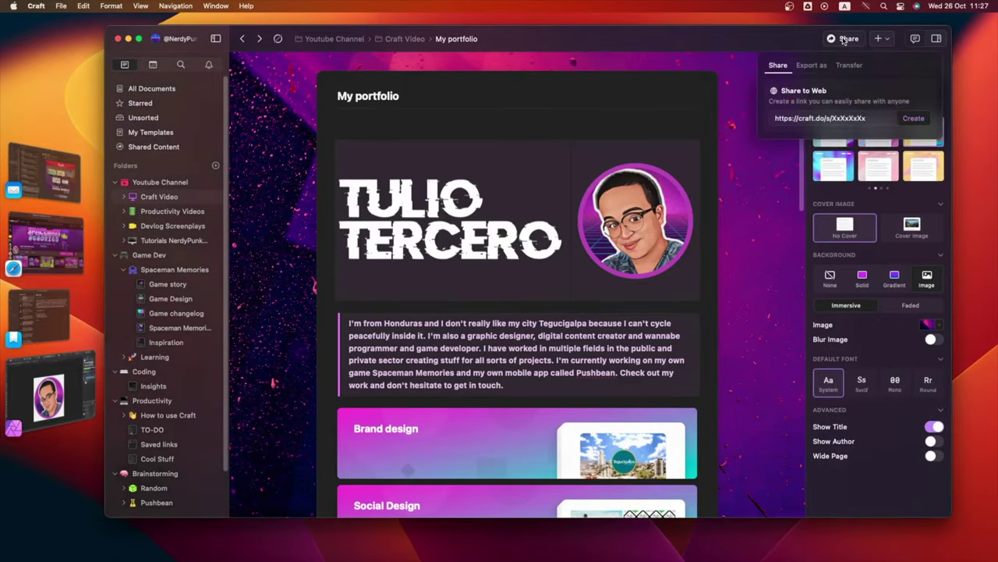
click(814, 67)
click(849, 66)
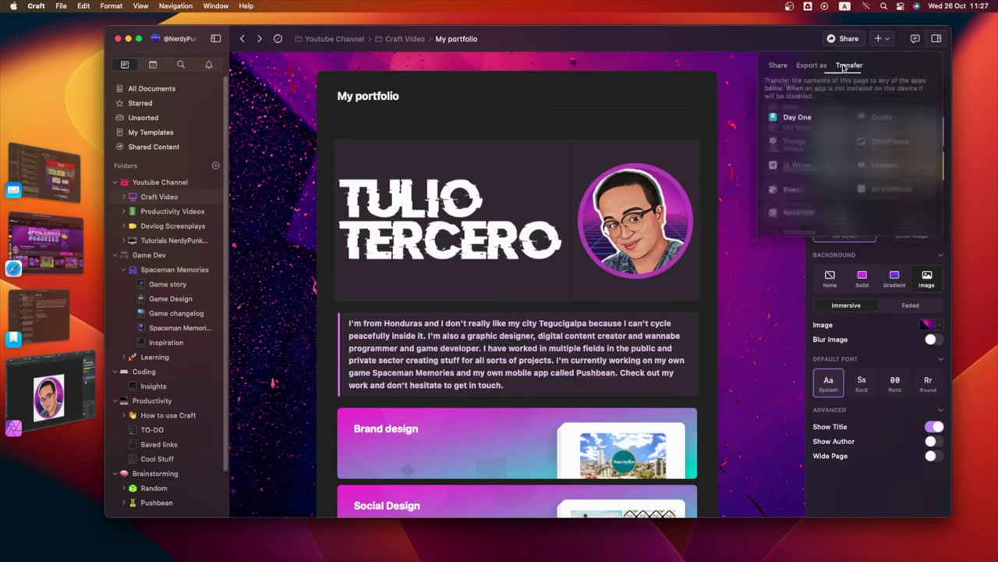
click(784, 68)
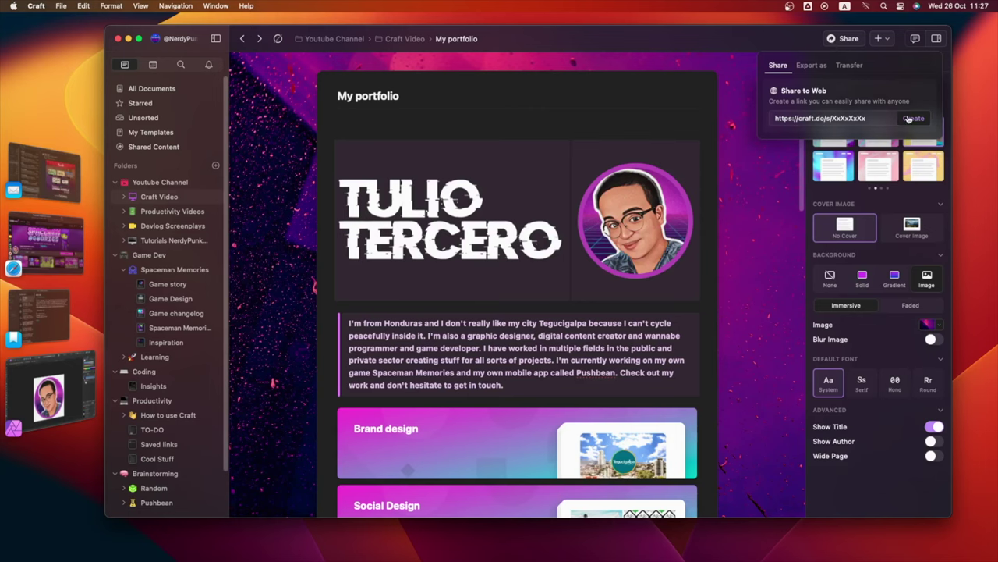
click(911, 118)
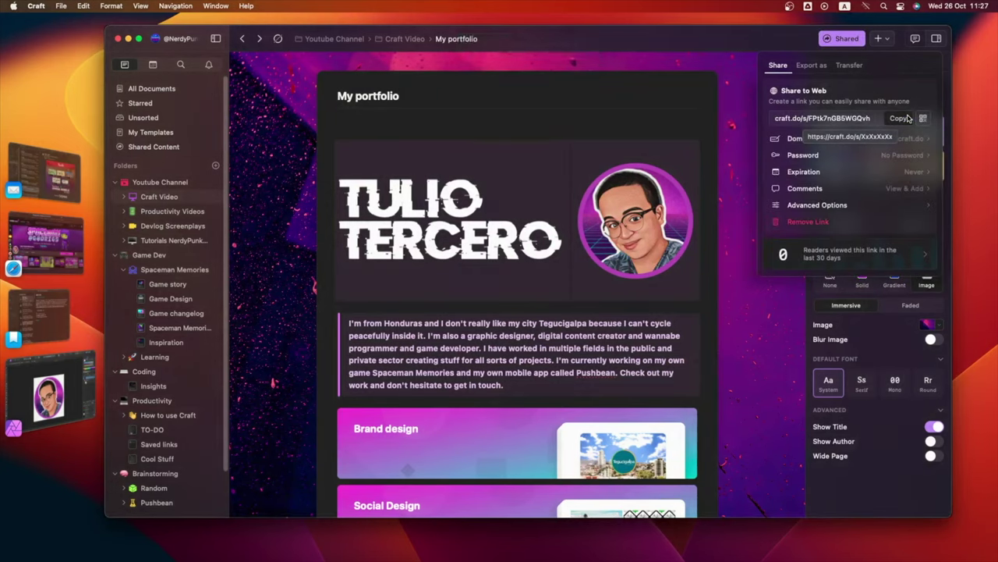
click(844, 119)
drag(879, 412, 954, 539)
scroll(494, 295, down, 5)
scroll(494, 295, up, 2)
click(494, 295)
click(312, 367)
scroll(652, 395, down, 5)
click(651, 395)
key(Escape)
click(272, 434)
click(273, 511)
click(725, 258)
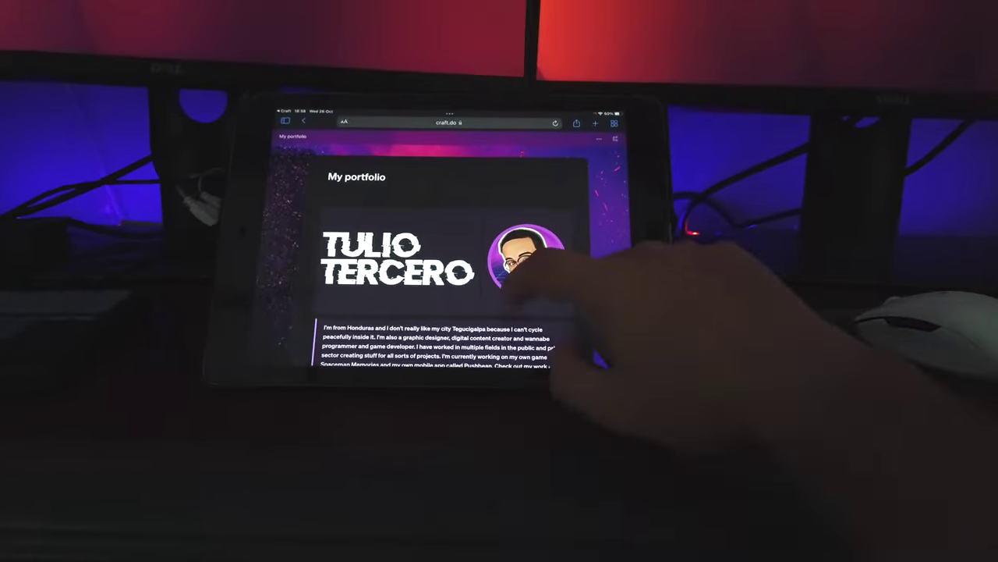
scroll(449, 312, down, 10)
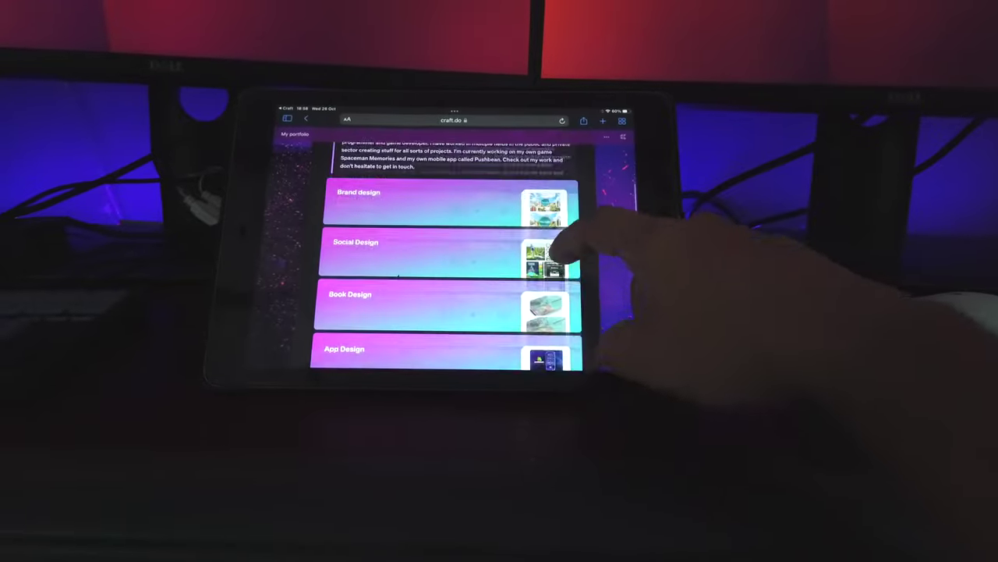
scroll(562, 297, down, 10)
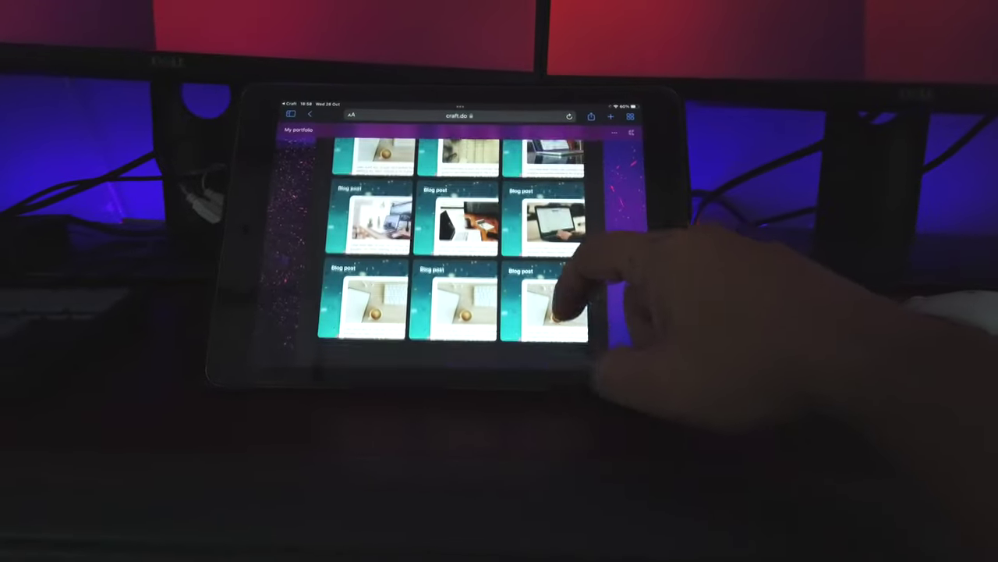
scroll(569, 292, up, 10)
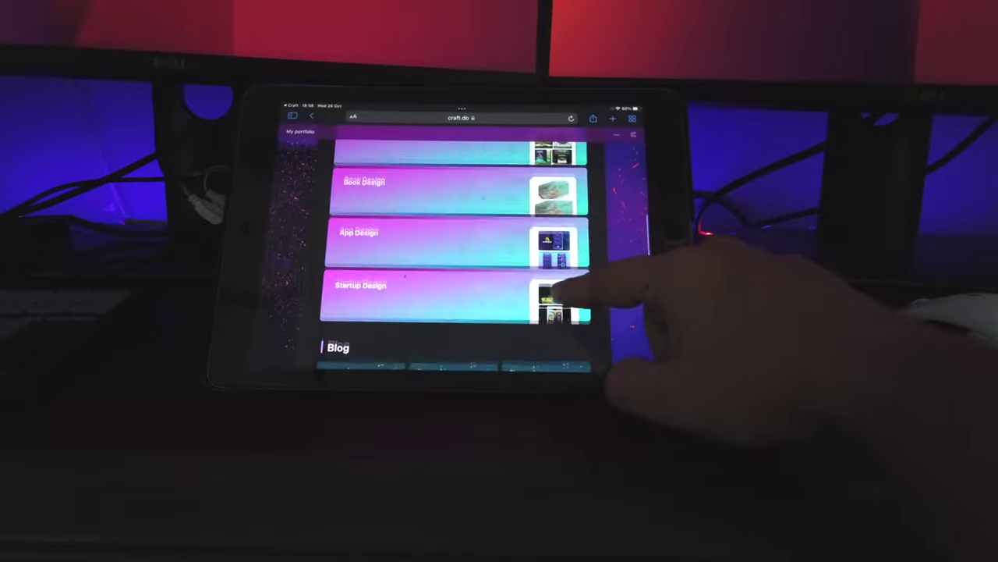
click(530, 250)
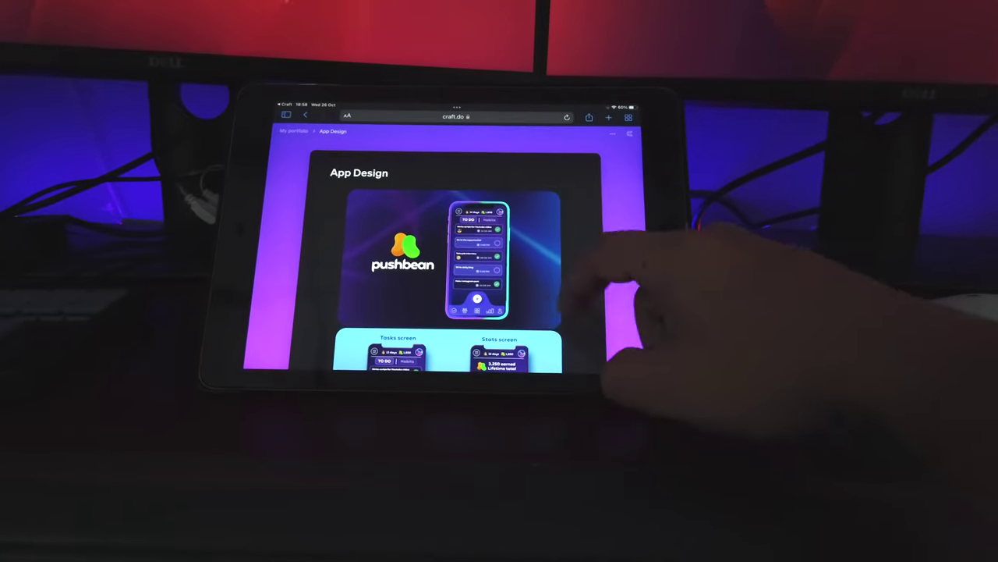
scroll(577, 304, down, 5)
scroll(591, 266, down, 5)
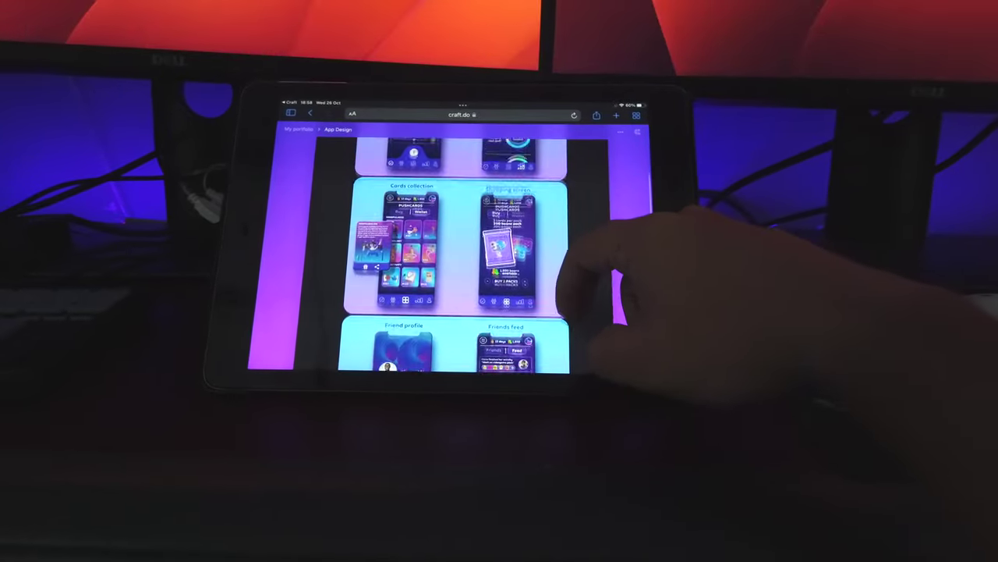
click(509, 228)
scroll(546, 234, up, 5)
scroll(521, 335, down, 5)
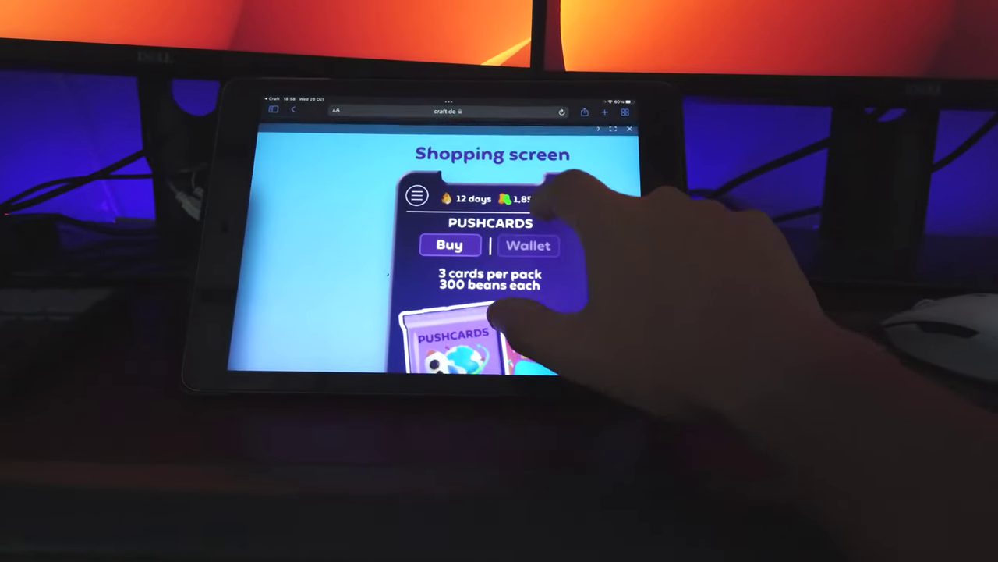
click(636, 124)
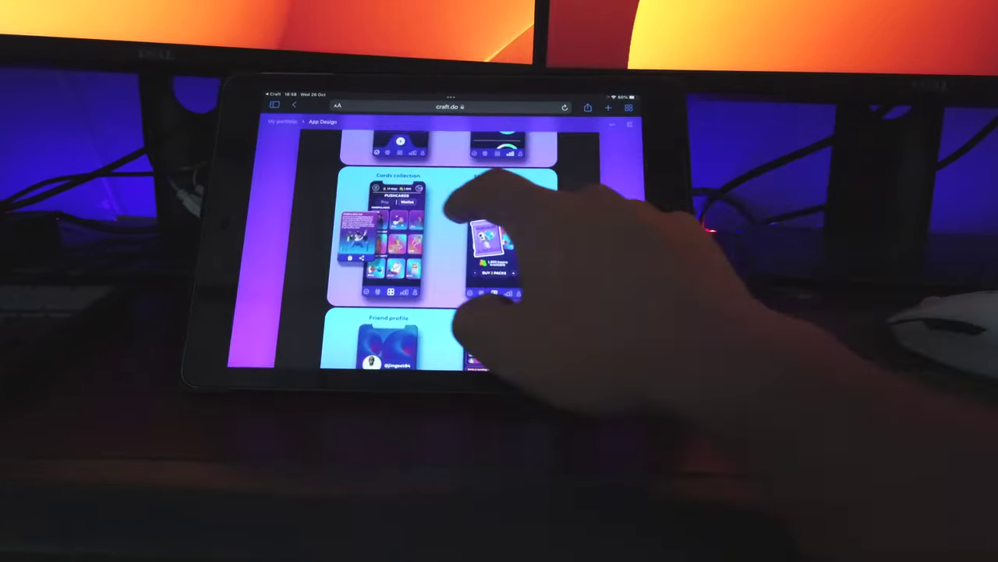
click(300, 101)
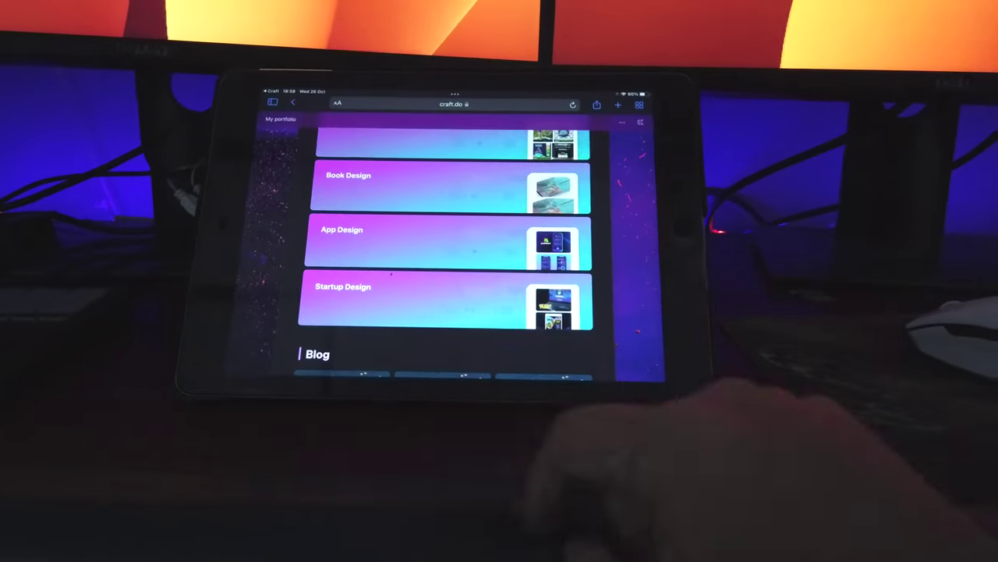